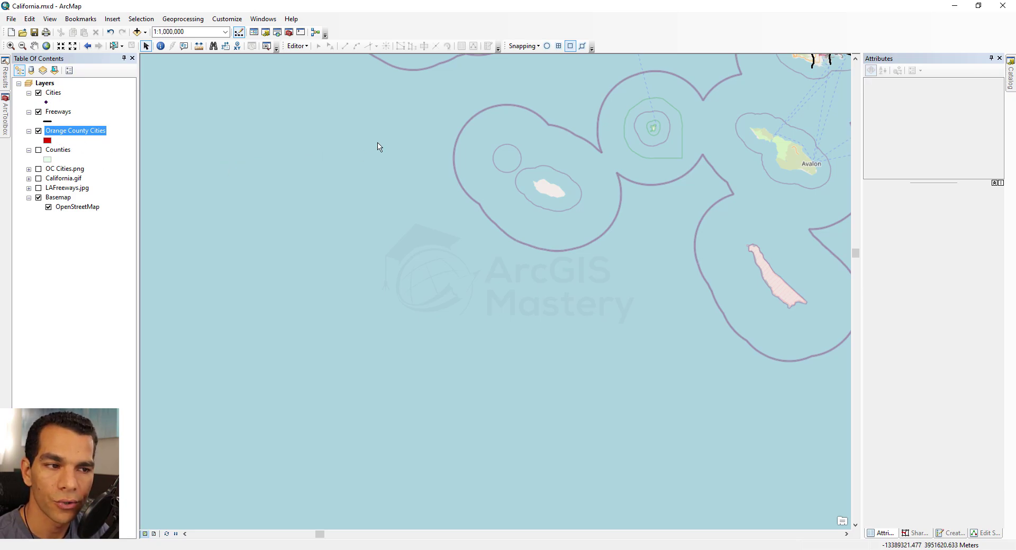
# Start an edit session on the map's layers and reopen the Create Features window.
pyautogui.click(295, 47)
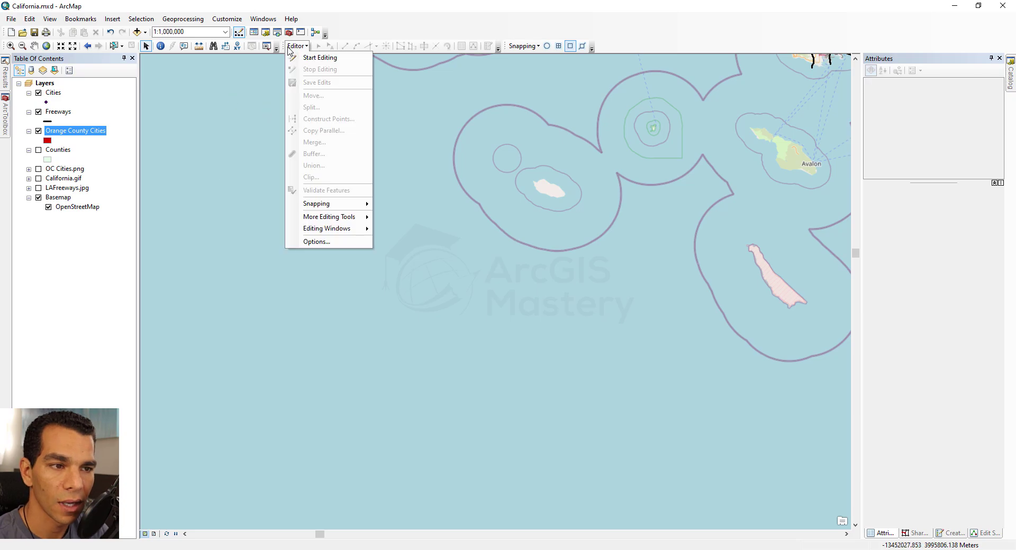
pyautogui.click(306, 48)
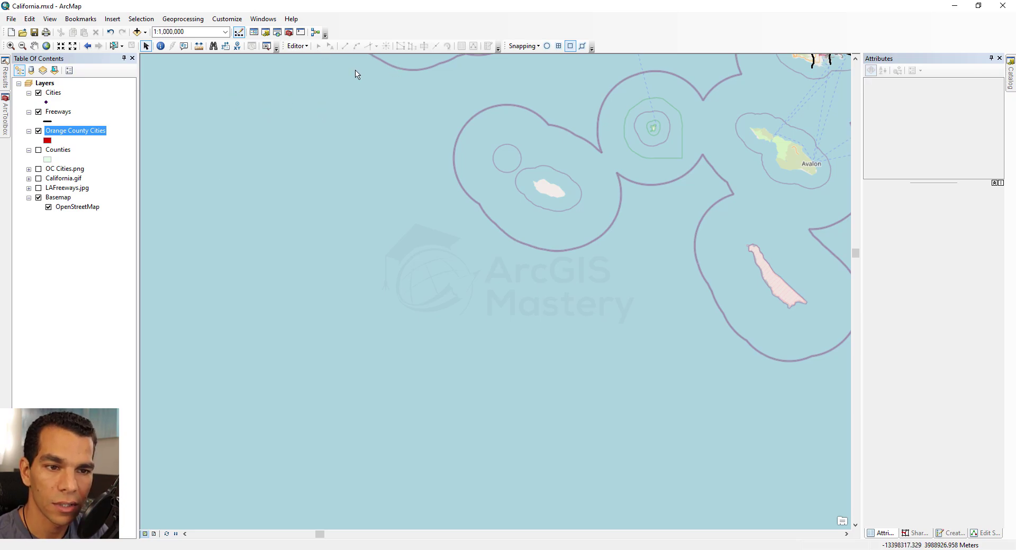
pyautogui.click(299, 48)
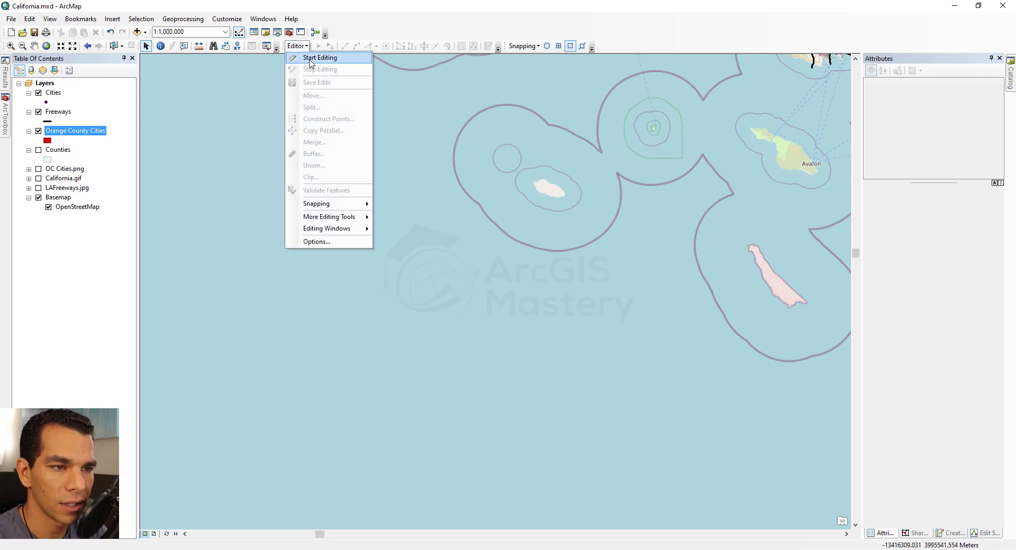
pyautogui.click(310, 59)
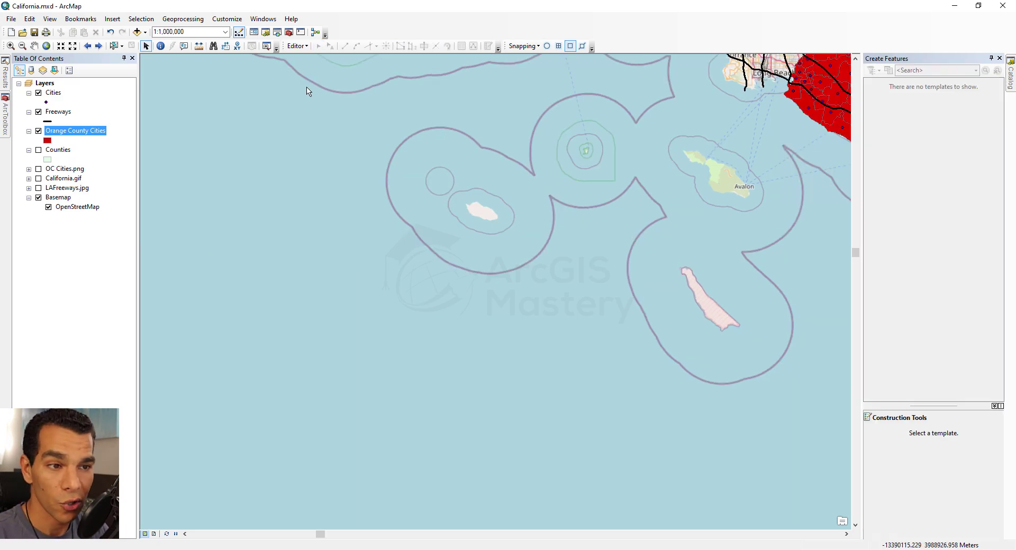
pyautogui.click(297, 46)
pyautogui.click(318, 58)
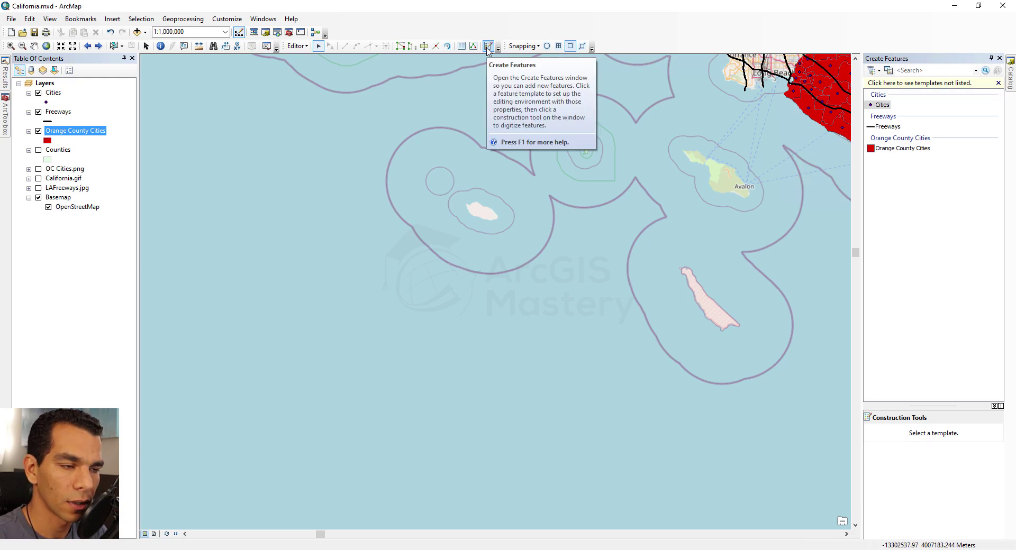
pyautogui.click(999, 59)
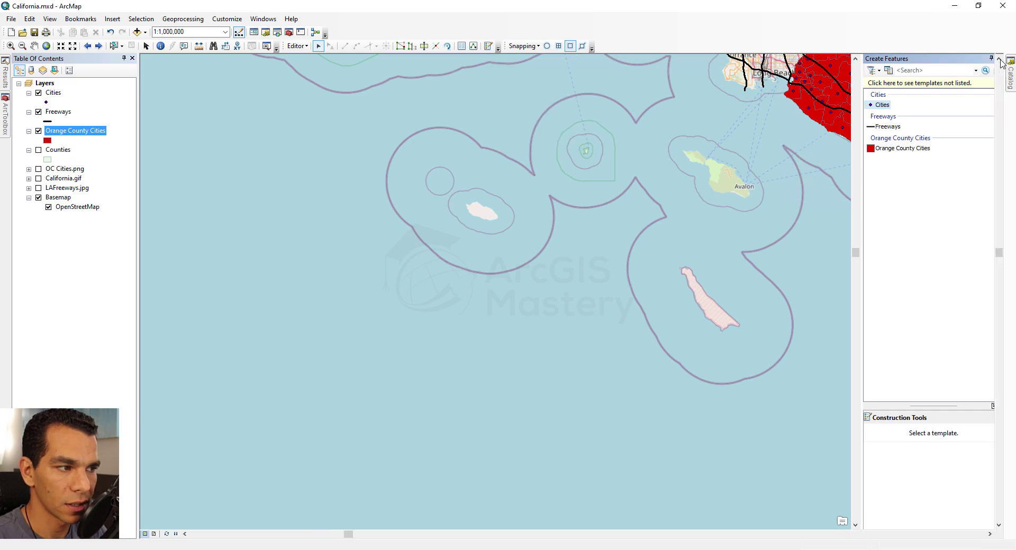
pyautogui.click(488, 47)
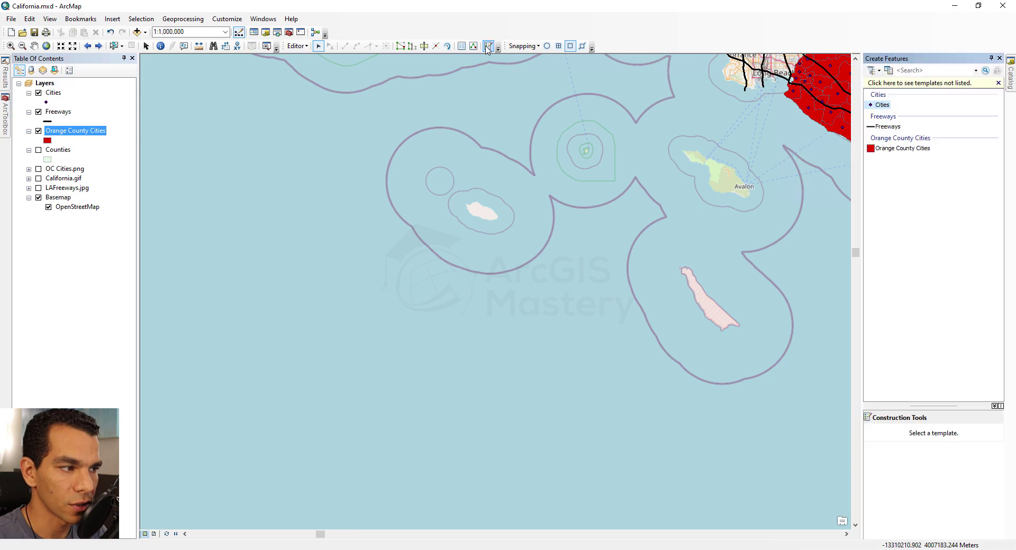
# Place a row of five Cities points in the open ocean west of the islands.
pyautogui.click(882, 105)
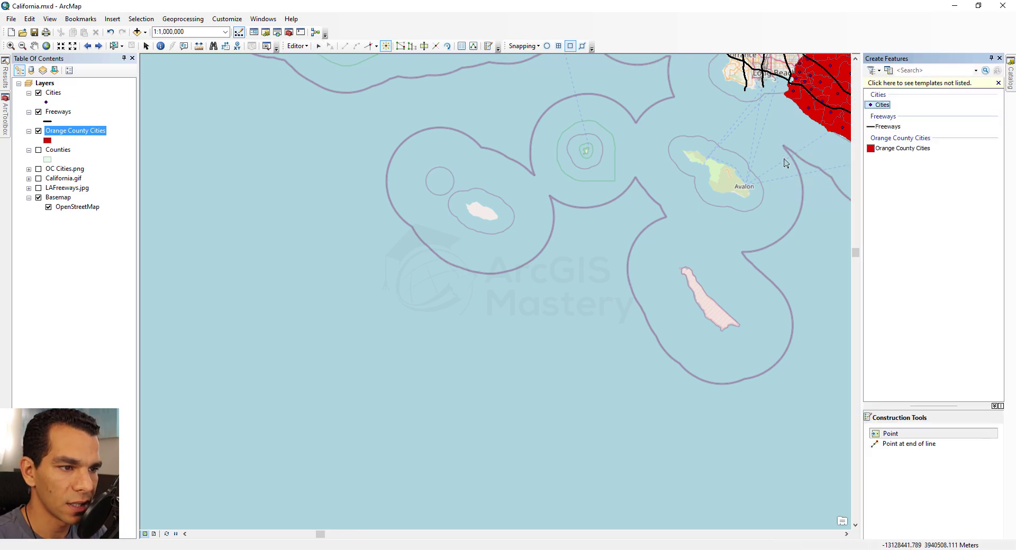
pyautogui.click(182, 158)
pyautogui.click(224, 156)
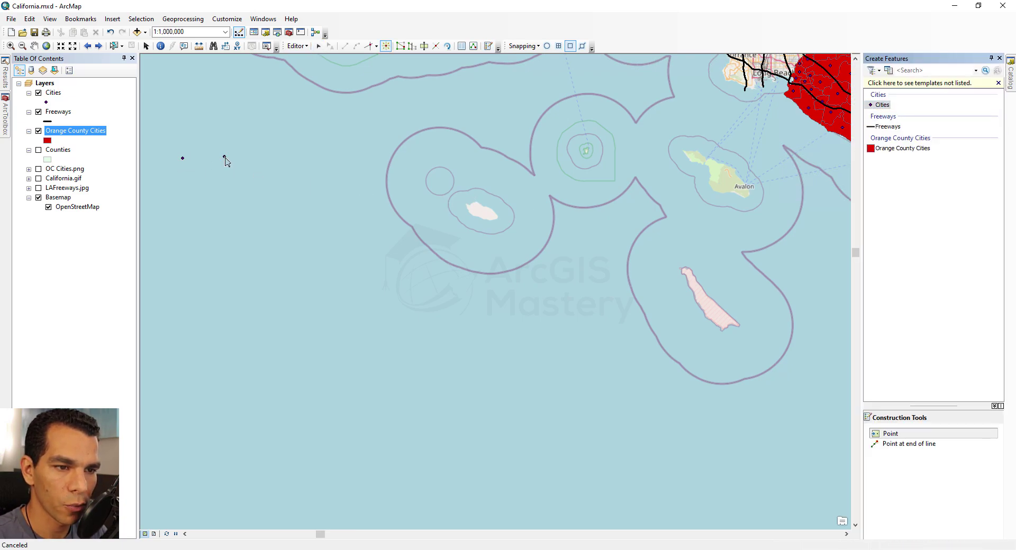
pyautogui.click(250, 160)
pyautogui.click(299, 164)
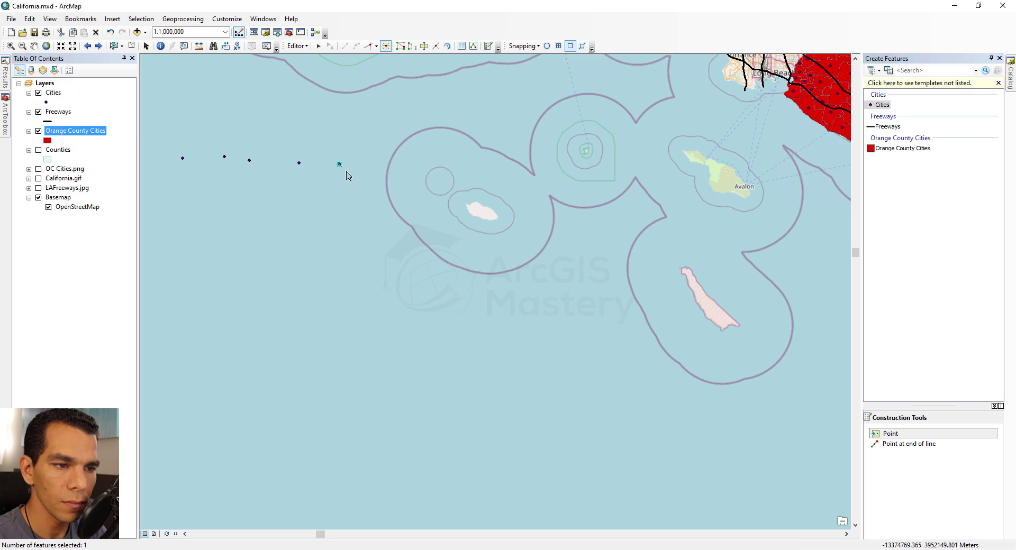
# Draw a roughly horizontal multi-vertex Freeways line about 96 km long below the row of city points.
pyautogui.click(888, 126)
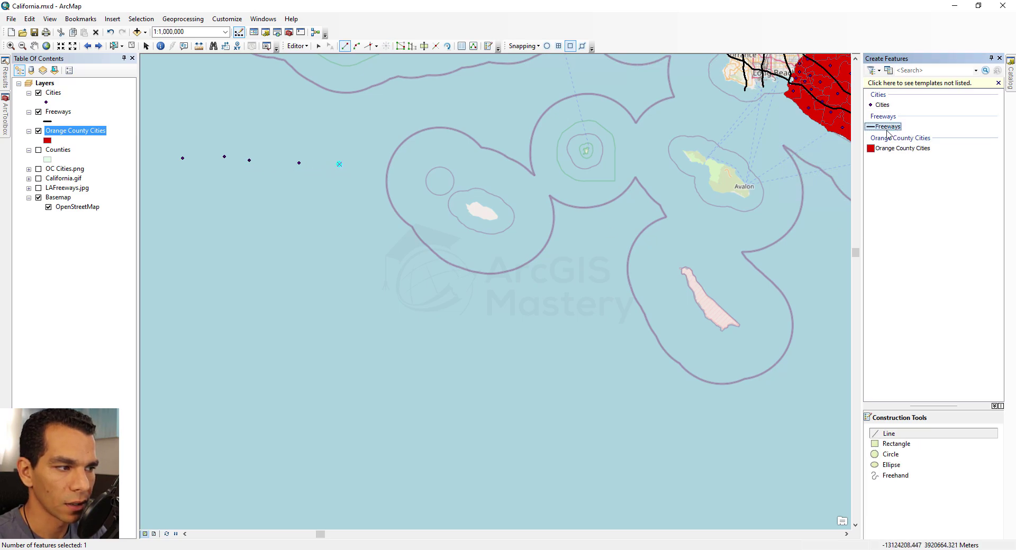
pyautogui.click(170, 203)
pyautogui.click(227, 203)
pyautogui.click(332, 207)
pyautogui.click(362, 209)
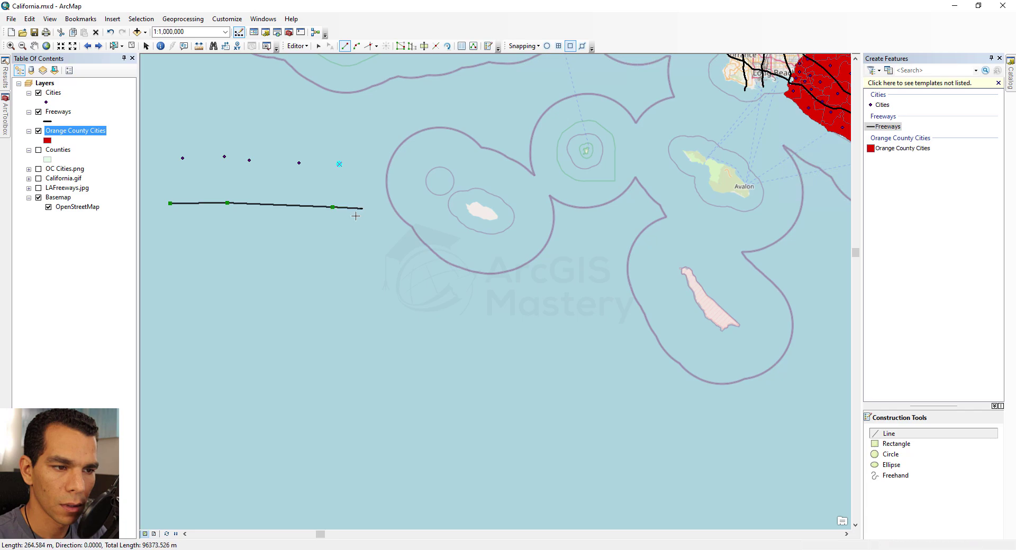
# Draw a second, roughly horizontal Freeways line about 107 km long below the first one.
pyautogui.click(181, 253)
pyautogui.click(371, 249)
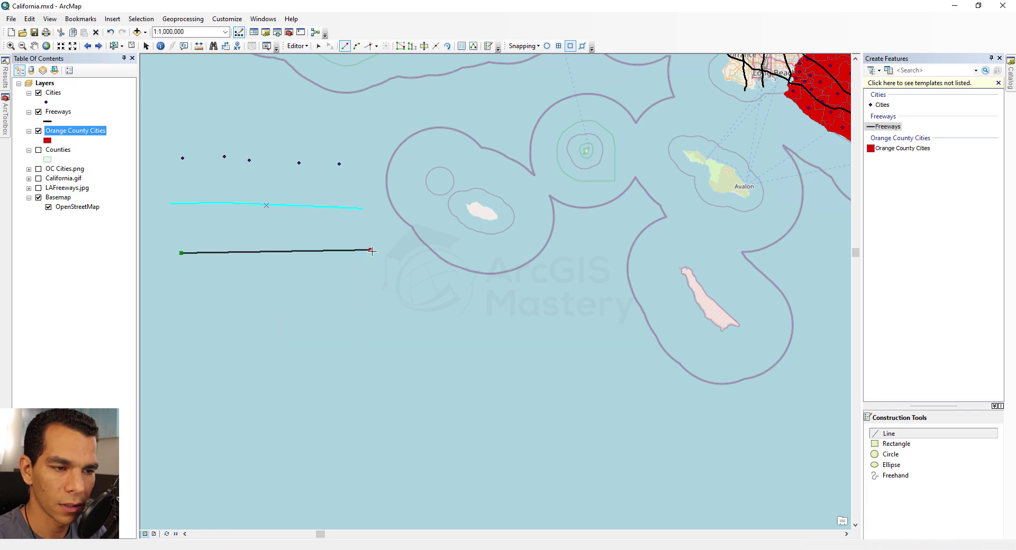
pyautogui.doubleClick(396, 249)
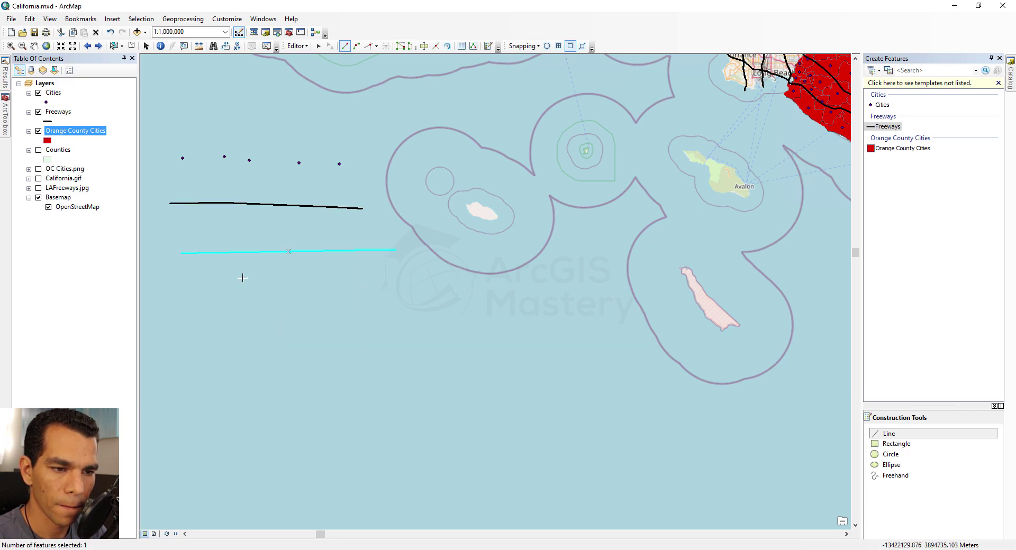
# Draw a vertical Freeways line below the two horizontal ones and a short horizontal line crossing it.
pyautogui.click(183, 279)
pyautogui.doubleClick(183, 376)
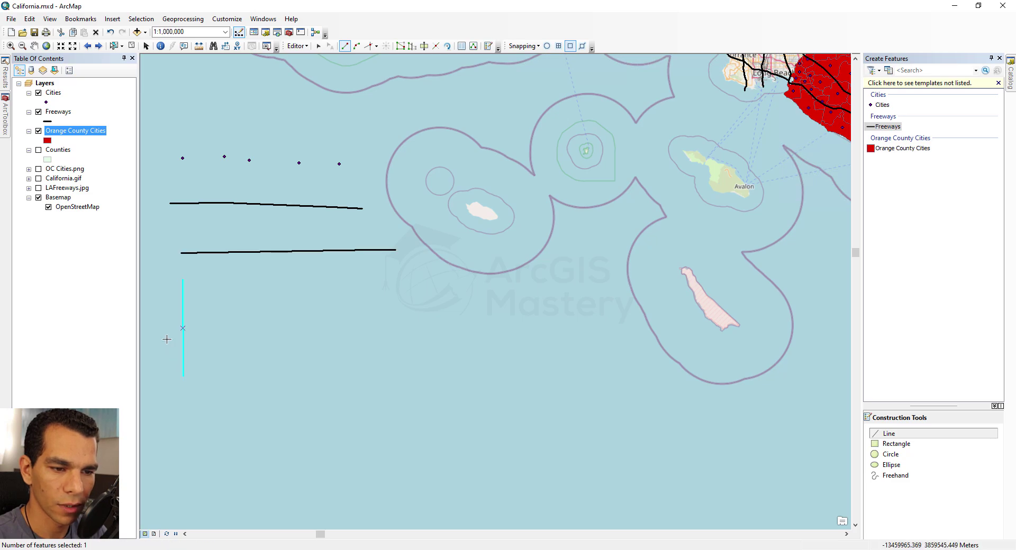
pyautogui.click(159, 322)
pyautogui.doubleClick(216, 322)
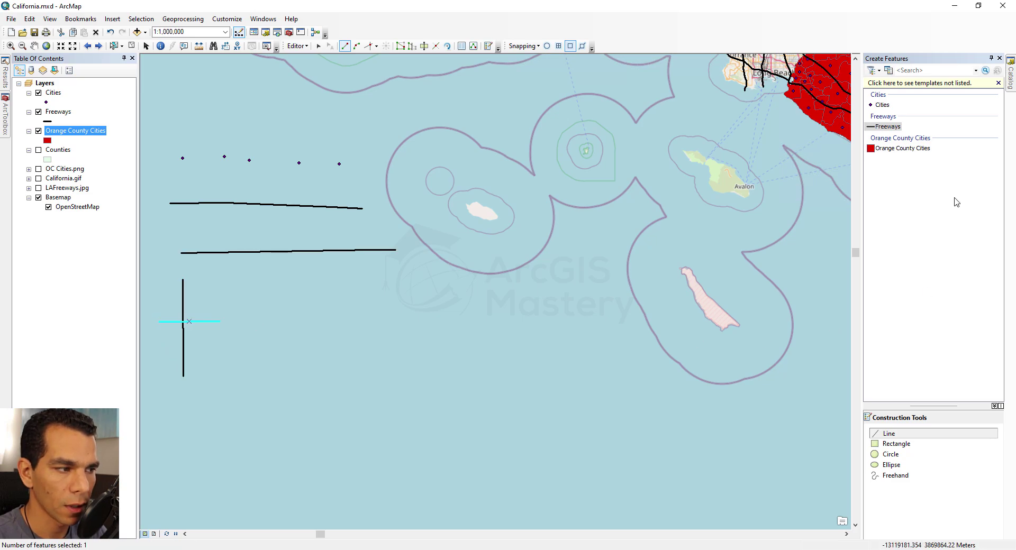
# Draw a four-sided Orange County Cities polygon with a perimeter of about 148 km in the ocean south of the islands.
pyautogui.click(903, 148)
pyautogui.click(469, 309)
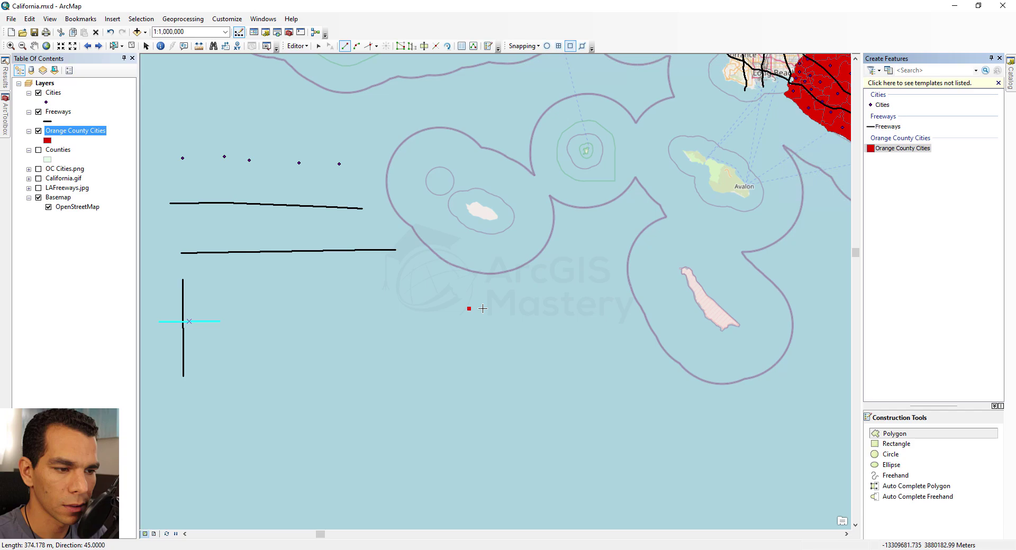
pyautogui.click(556, 306)
pyautogui.click(547, 363)
pyautogui.doubleClick(478, 384)
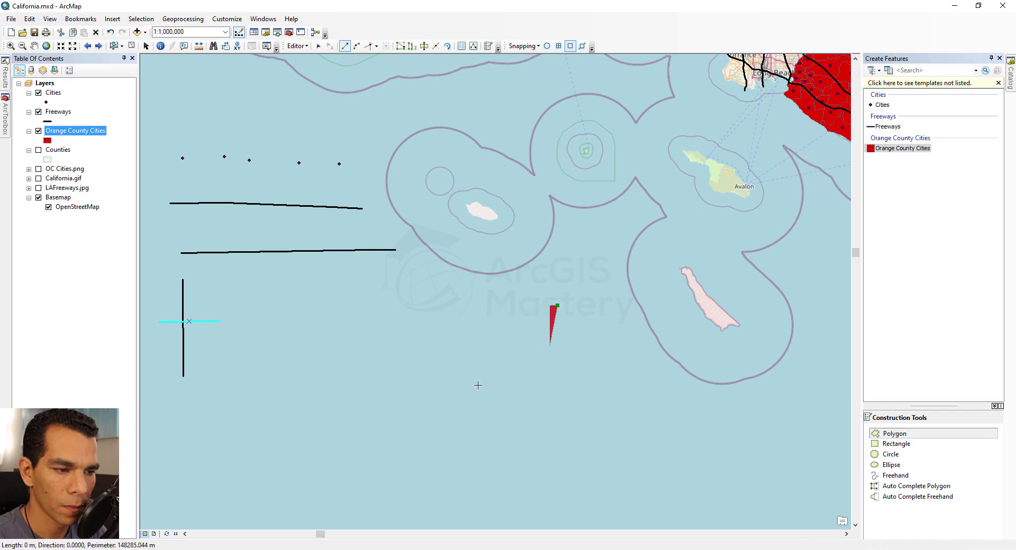
# Draw a smaller four-sided Orange County Cities polygon just west of the first one.
pyautogui.click(382, 330)
pyautogui.click(432, 338)
pyautogui.click(439, 393)
pyautogui.doubleClick(390, 394)
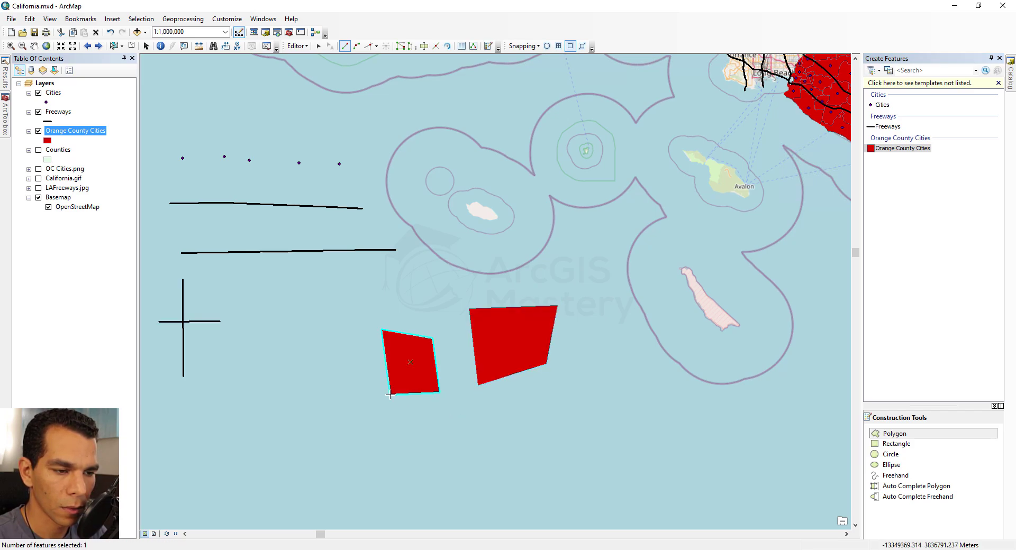
# Draw a third, irregular many-sided Orange County Cities polygon west of the other two.
pyautogui.click(337, 338)
pyautogui.click(371, 337)
pyautogui.click(372, 388)
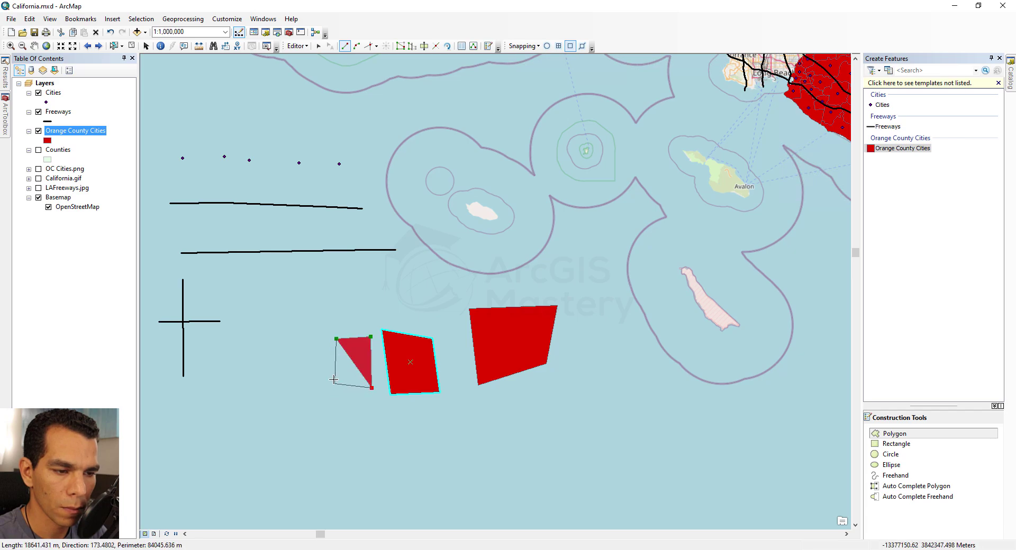
pyautogui.click(333, 380)
pyautogui.click(308, 380)
pyautogui.doubleClick(296, 340)
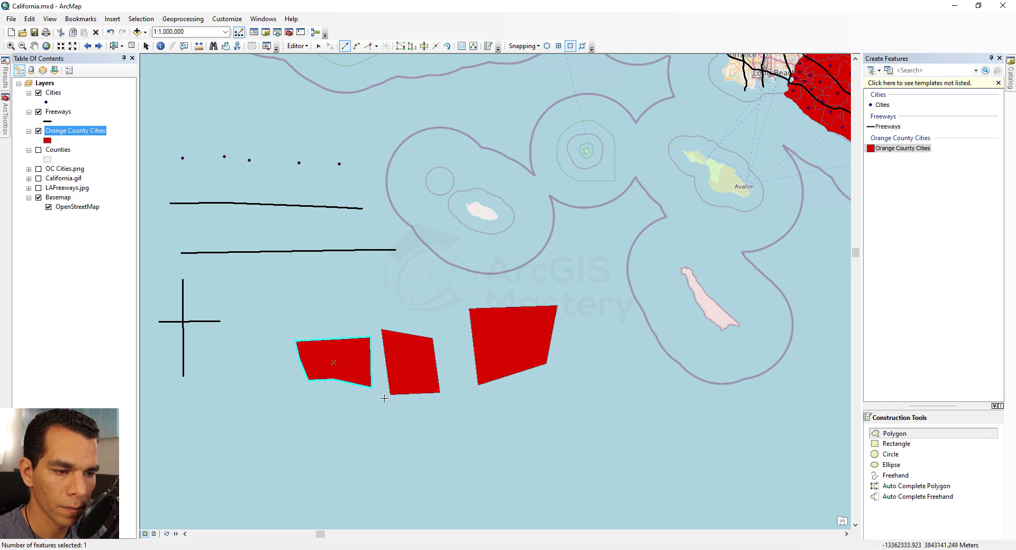
# Draw a triangular Orange County Cities polygon below the other three.
pyautogui.click(398, 420)
pyautogui.click(492, 451)
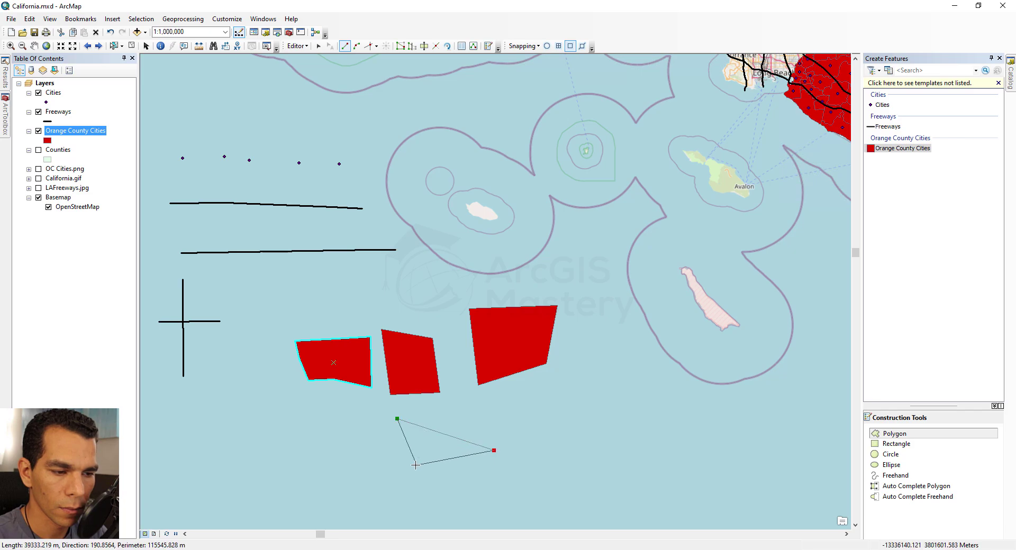
pyautogui.doubleClick(411, 464)
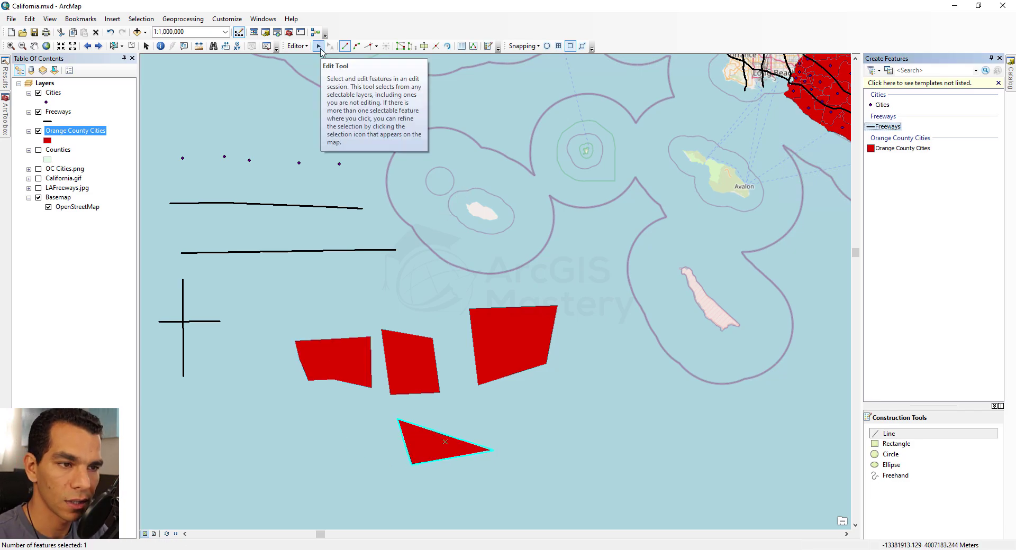
# Inspect the vertices of the westernmost new polygon with the Edit Tool, then clear the selection.
pyautogui.click(320, 48)
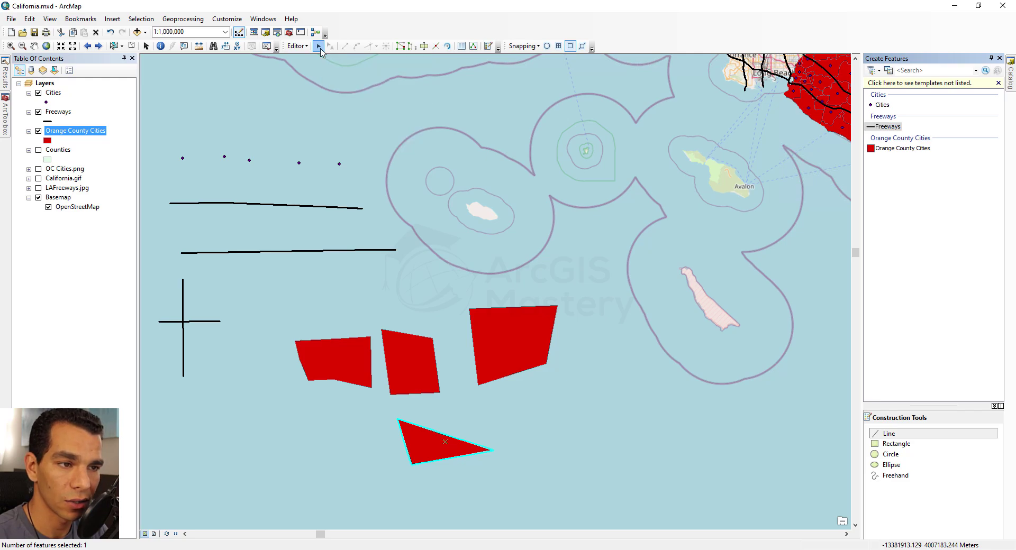
pyautogui.click(344, 368)
pyautogui.doubleClick(351, 354)
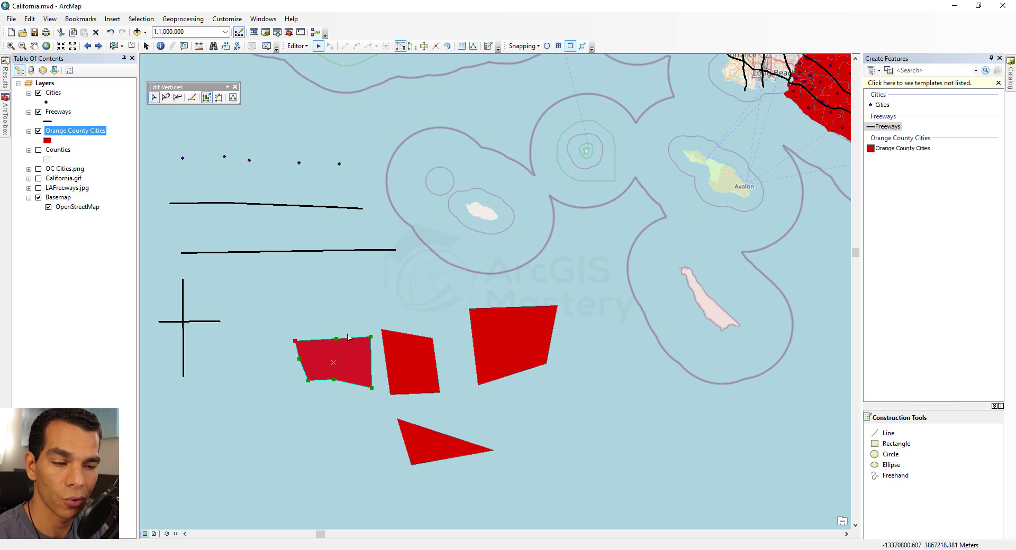
pyautogui.click(302, 114)
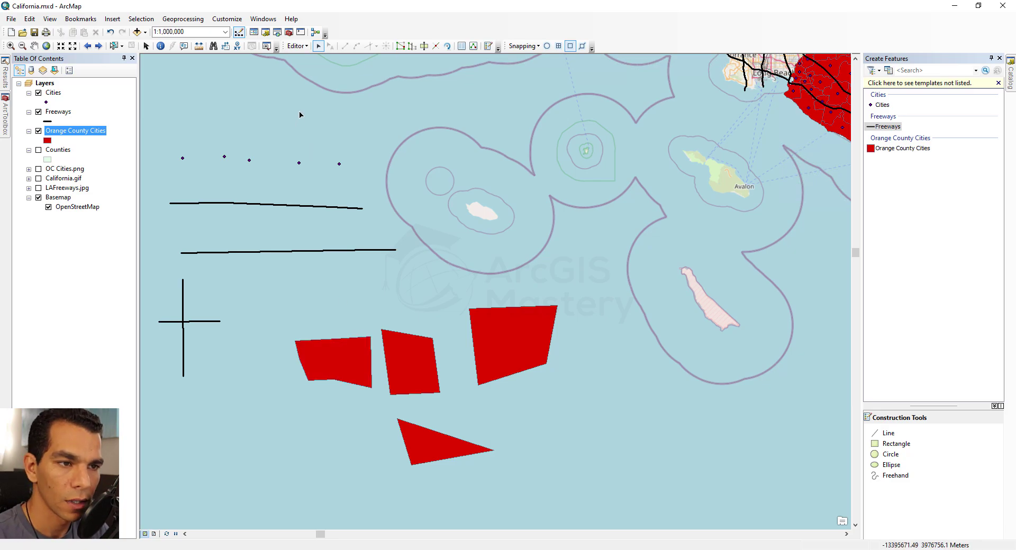
pyautogui.click(298, 46)
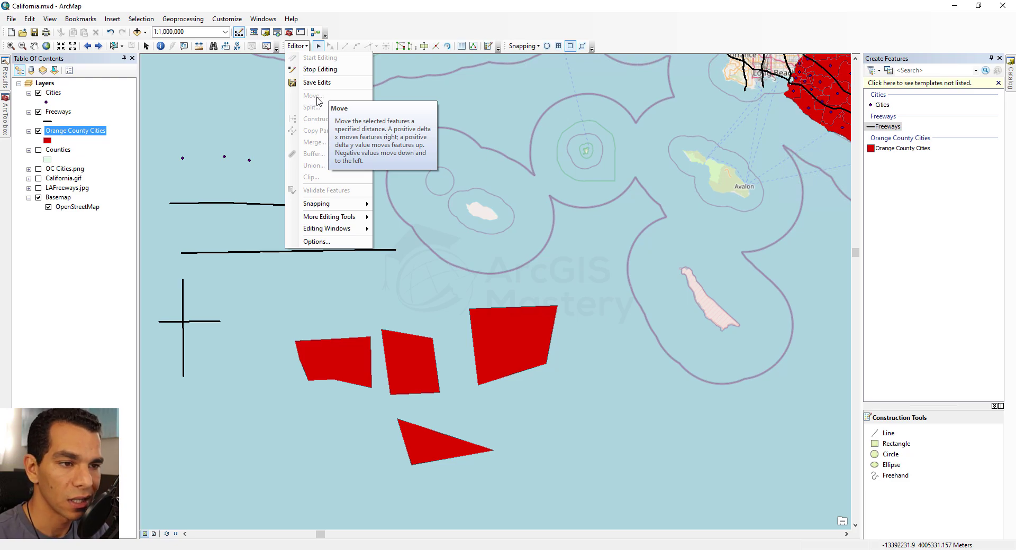
pyautogui.click(343, 364)
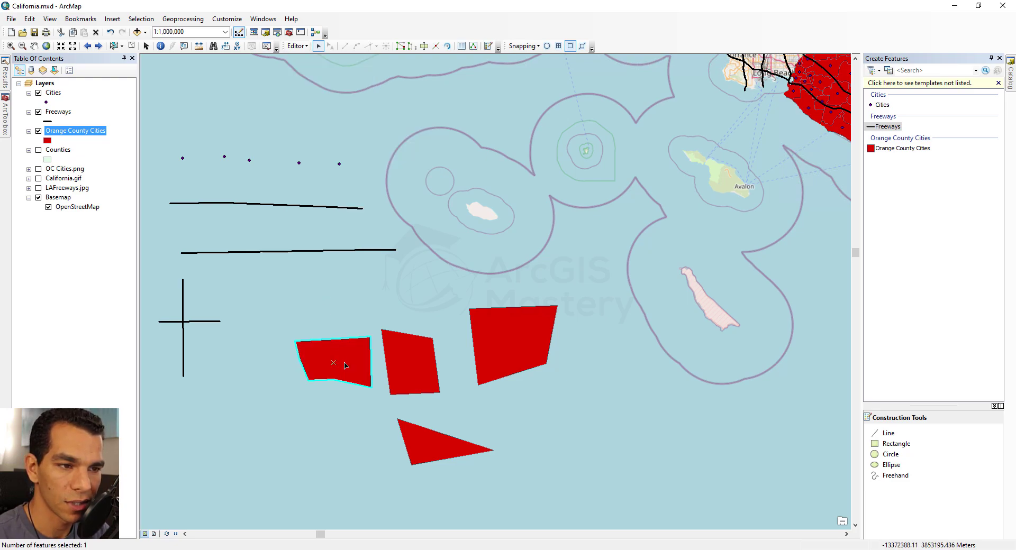
pyautogui.click(298, 47)
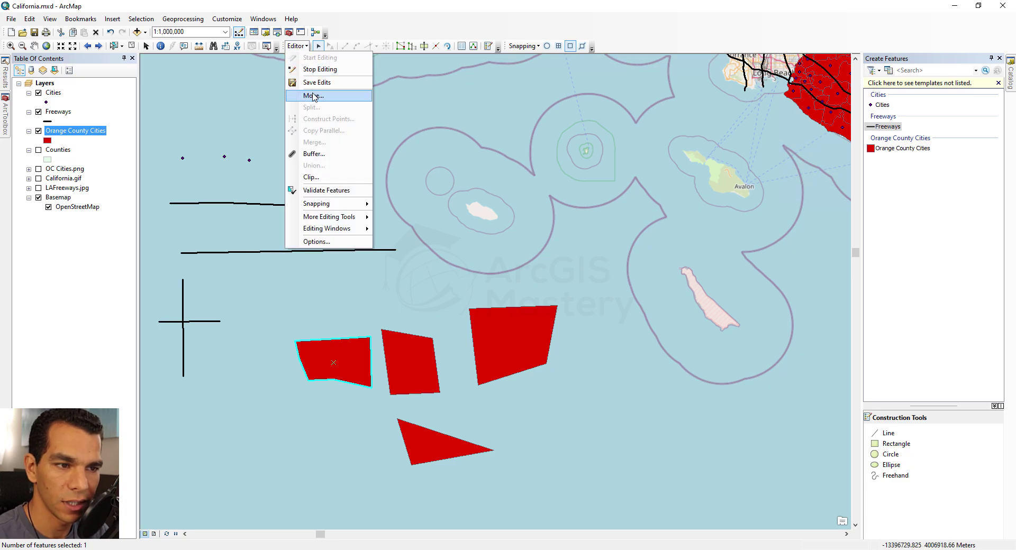
pyautogui.click(312, 94)
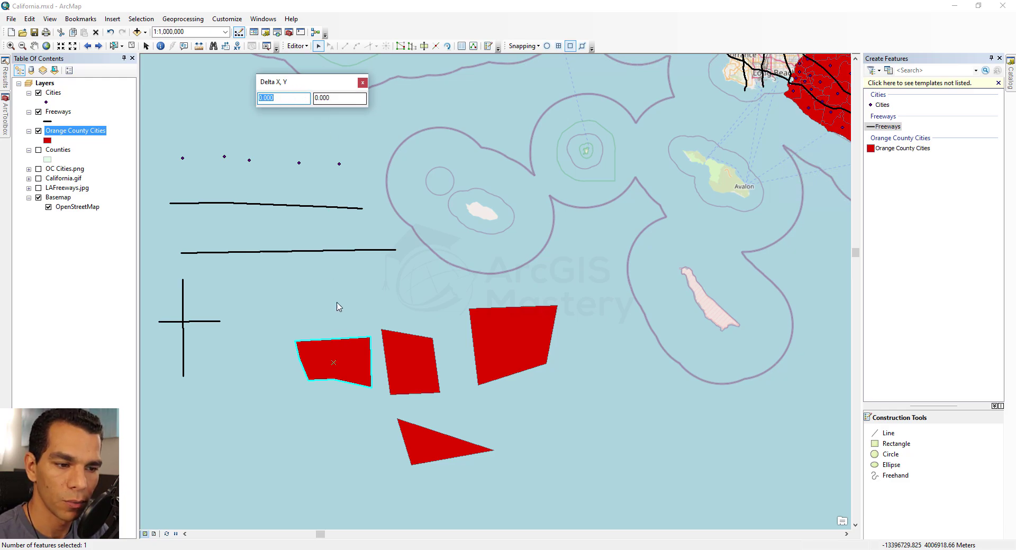
pyautogui.press('Escape')
# Move the westernmost polygon slightly west and the middle polygon slightly northeast by hand.
pyautogui.moveTo(354, 364)
pyautogui.mouseDown()
pyautogui.moveTo(337, 309)
pyautogui.moveTo(336, 369)
pyautogui.mouseUp()
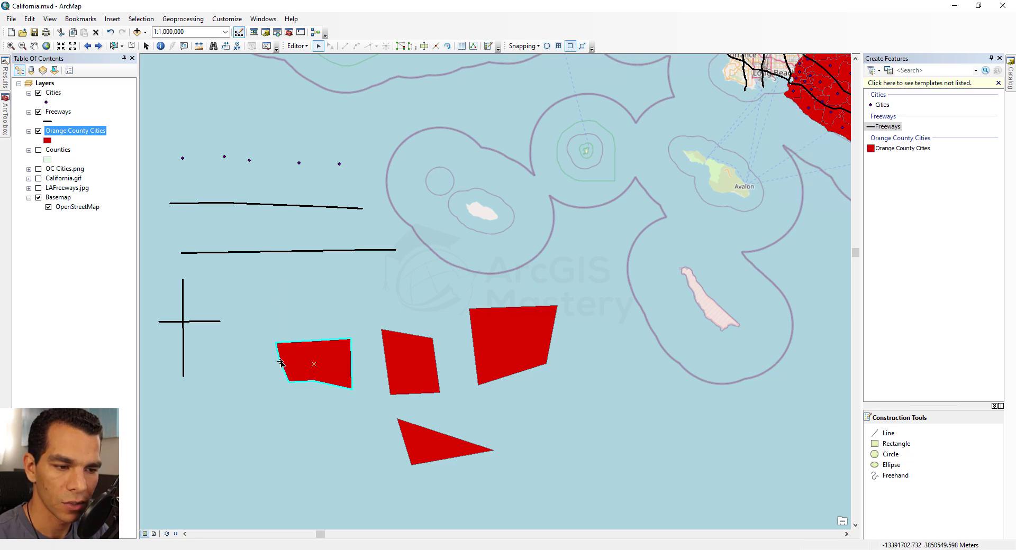
pyautogui.click(404, 377)
pyautogui.moveTo(403, 377); pyautogui.dragTo(421, 361)
# Split the lower of the two long horizontal Freeways lines into 4 equal parts.
pyautogui.click(298, 46)
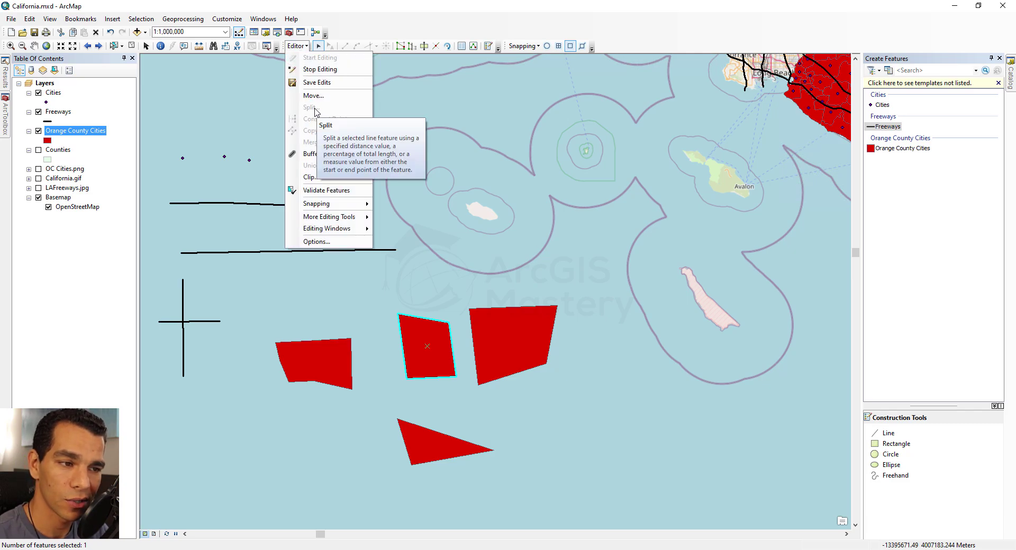
pyautogui.click(278, 253)
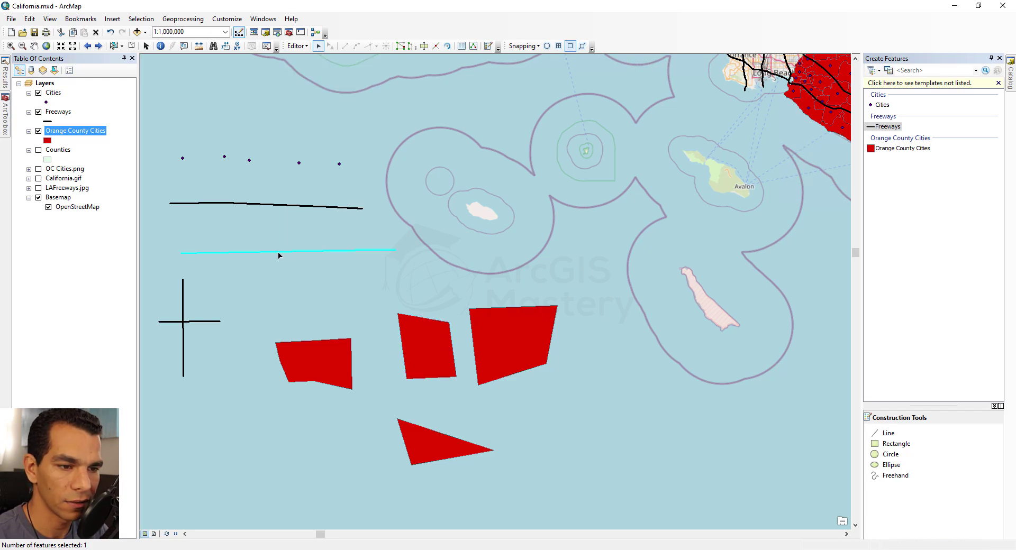
pyautogui.click(297, 46)
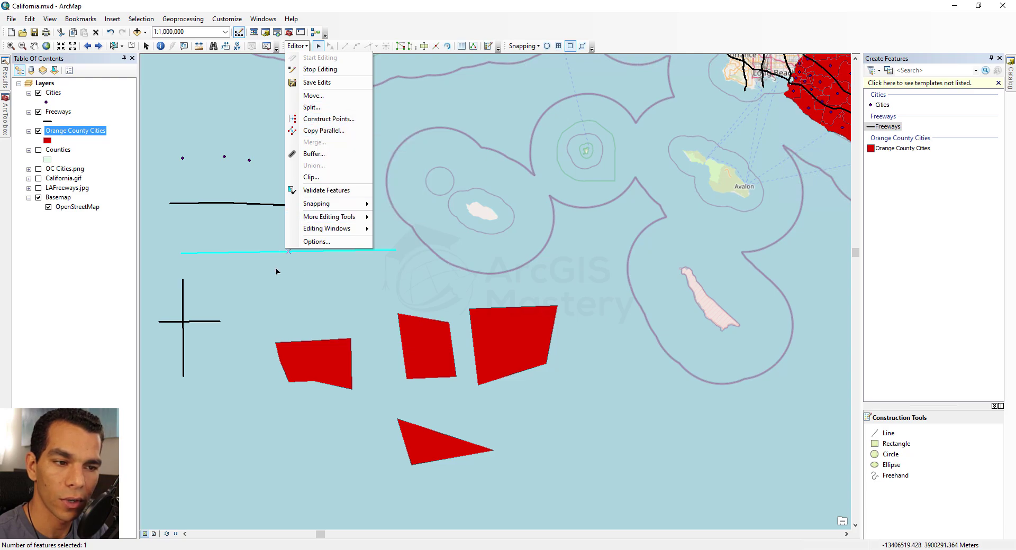
pyautogui.click(321, 108)
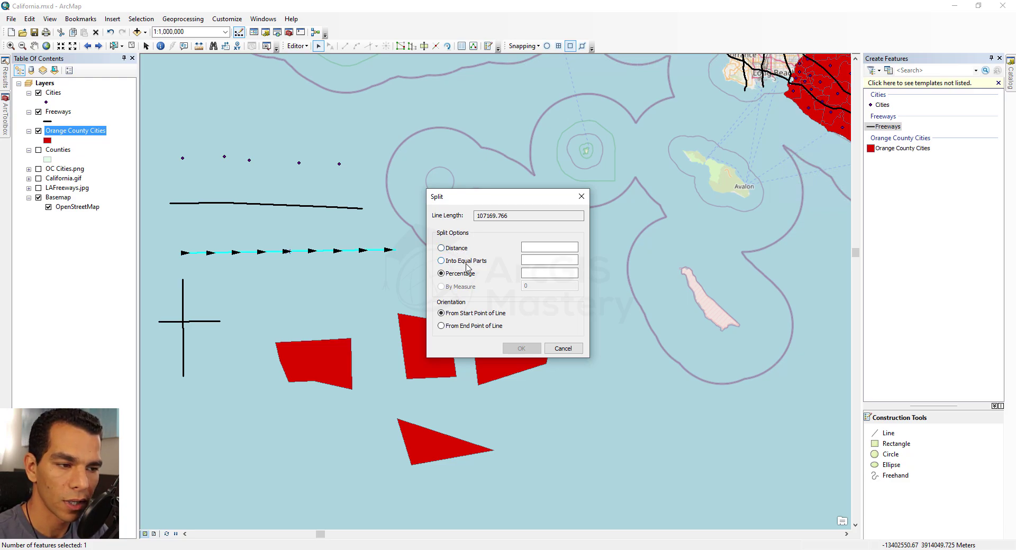
pyautogui.click(531, 259)
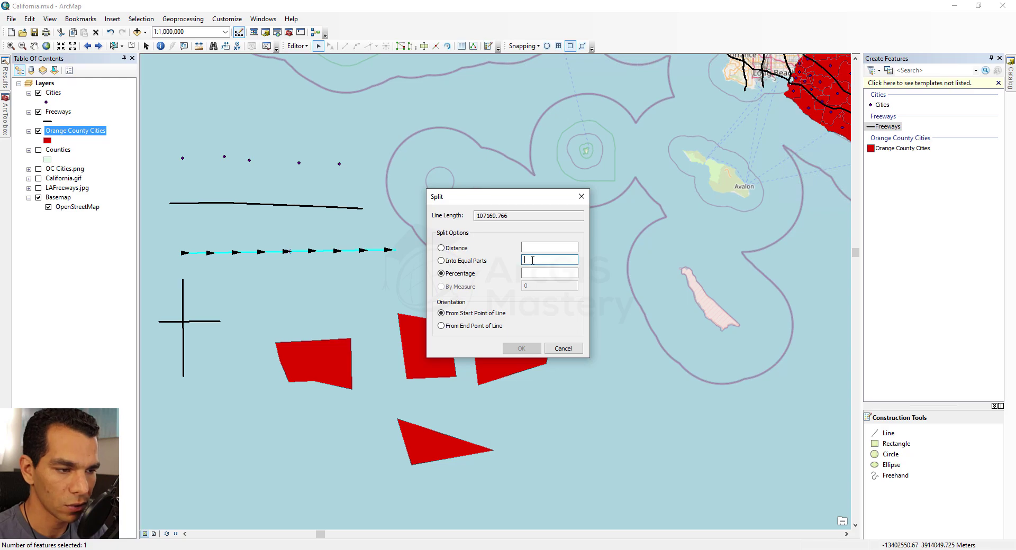
pyautogui.write('4')
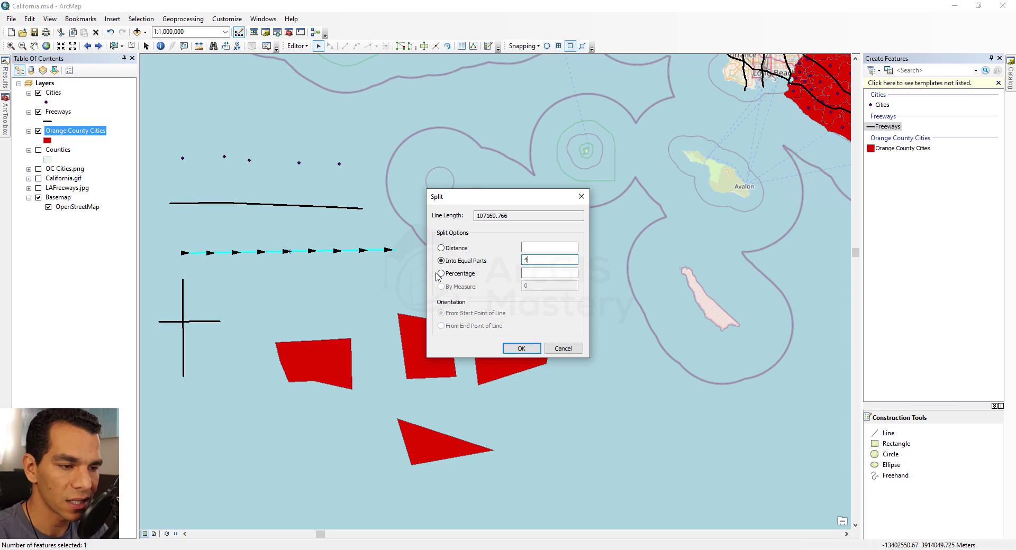
pyautogui.click(522, 349)
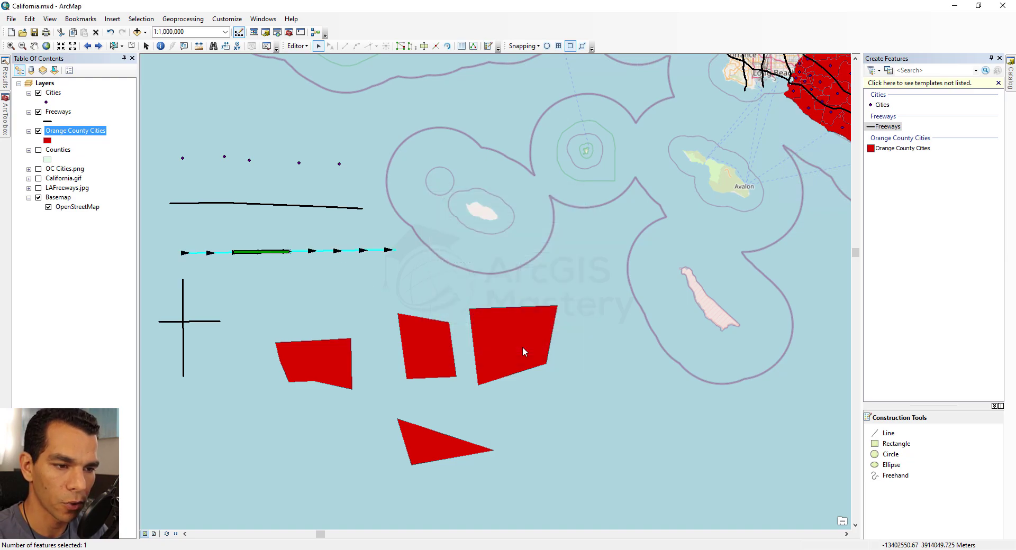
# Select the individual segments of the split Freeways line to check the split, then clear the selection.
pyautogui.click(239, 281)
pyautogui.click(223, 253)
pyautogui.click(245, 244)
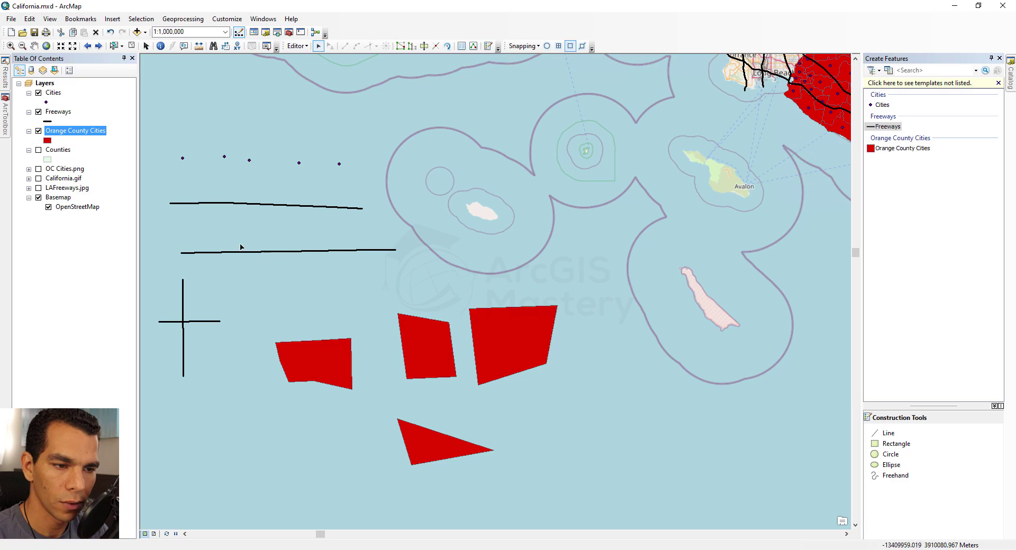
pyautogui.click(262, 252)
pyautogui.click(315, 251)
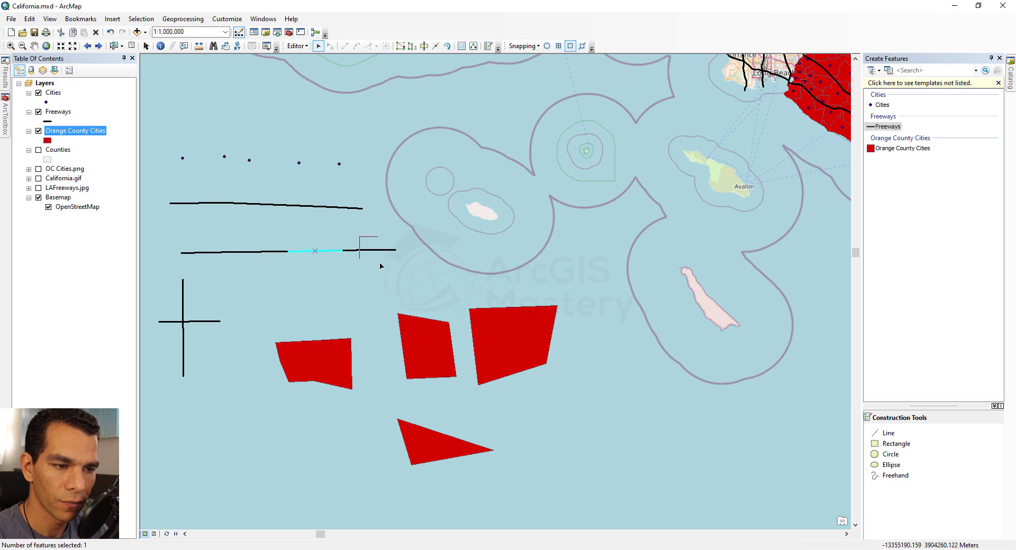
pyautogui.moveTo(359, 237); pyautogui.dragTo(380, 264)
pyautogui.click(357, 273)
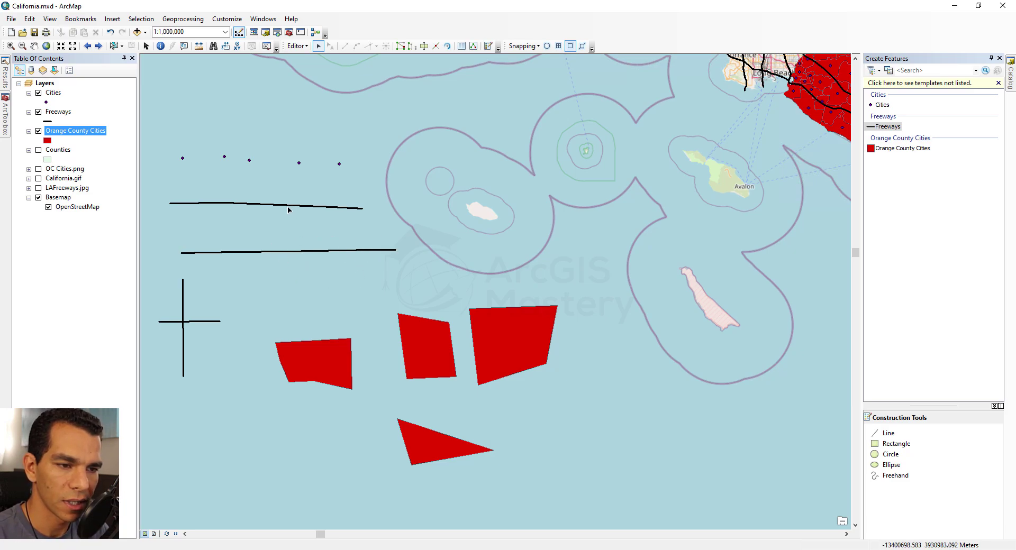
# Construct 5 evenly spaced Cities points along the upper long Freeways line and select one of them to check.
pyautogui.click(288, 207)
pyautogui.click(298, 47)
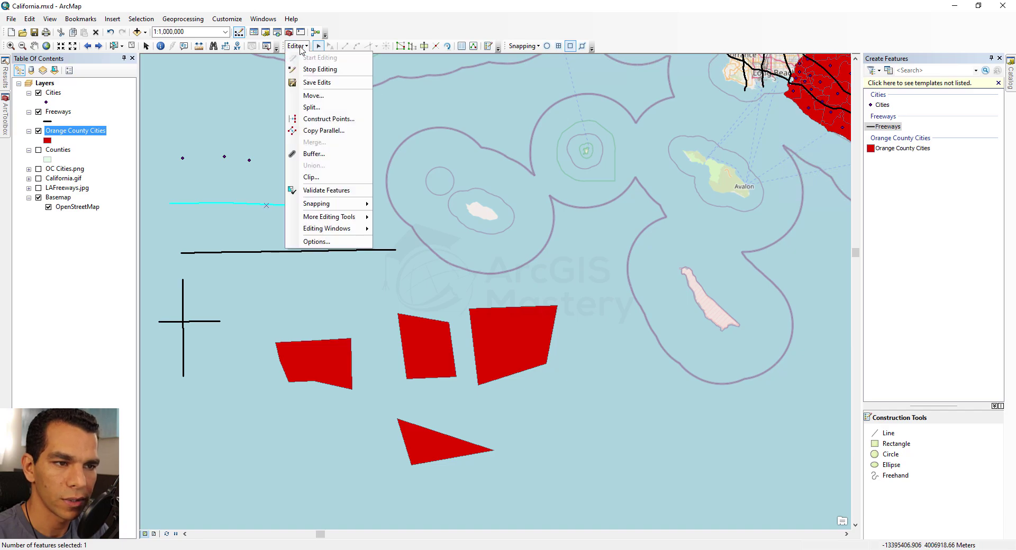
pyautogui.click(342, 120)
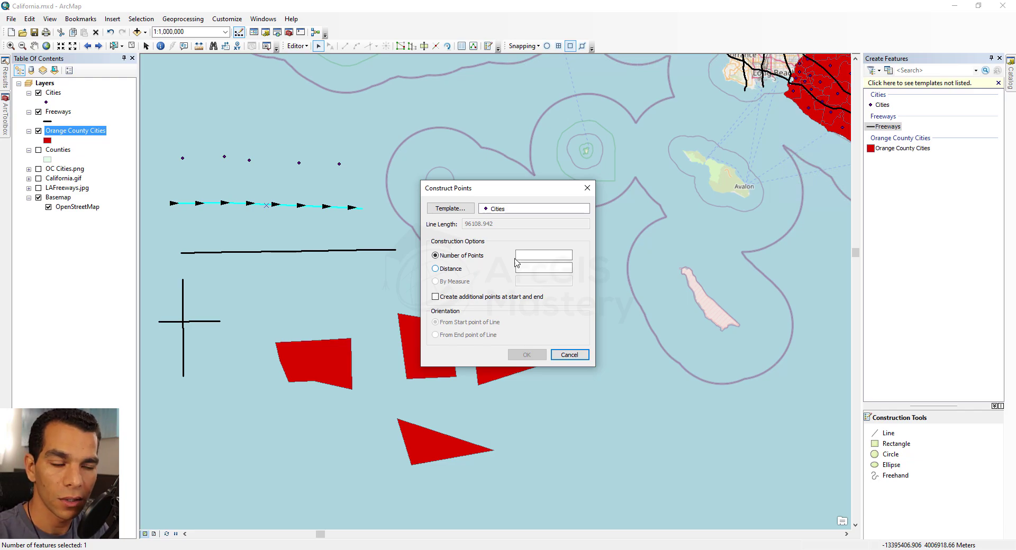
pyautogui.click(435, 270)
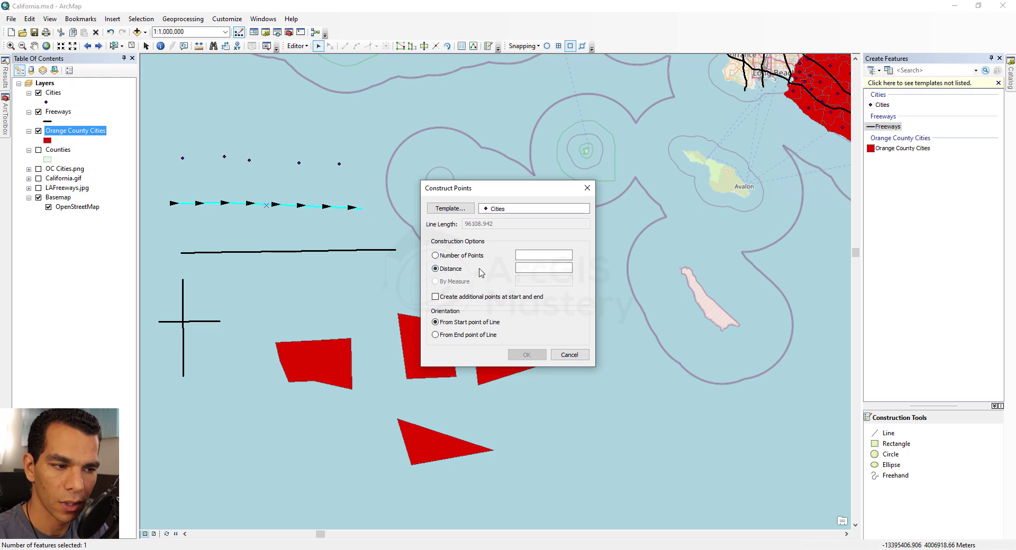
pyautogui.click(435, 256)
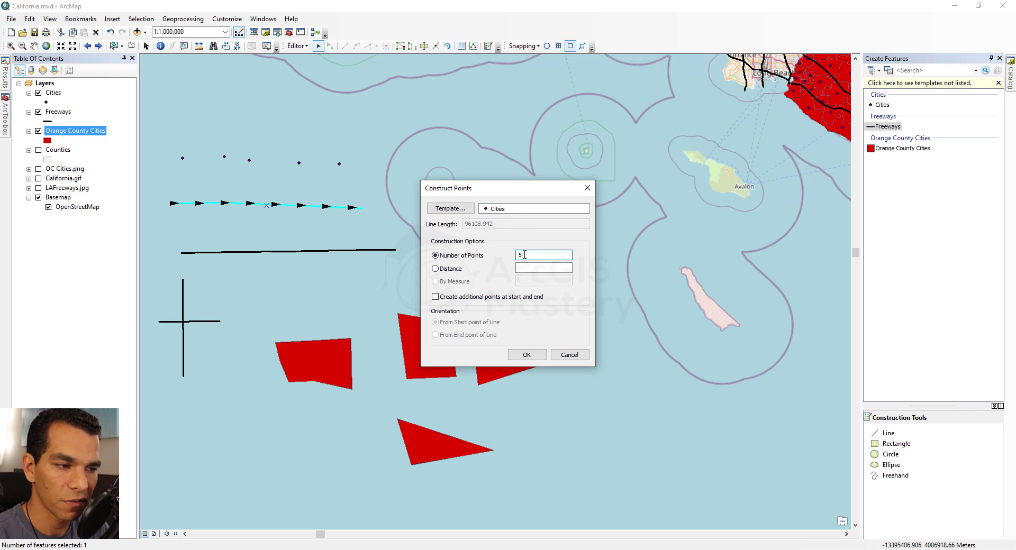
pyautogui.click(527, 355)
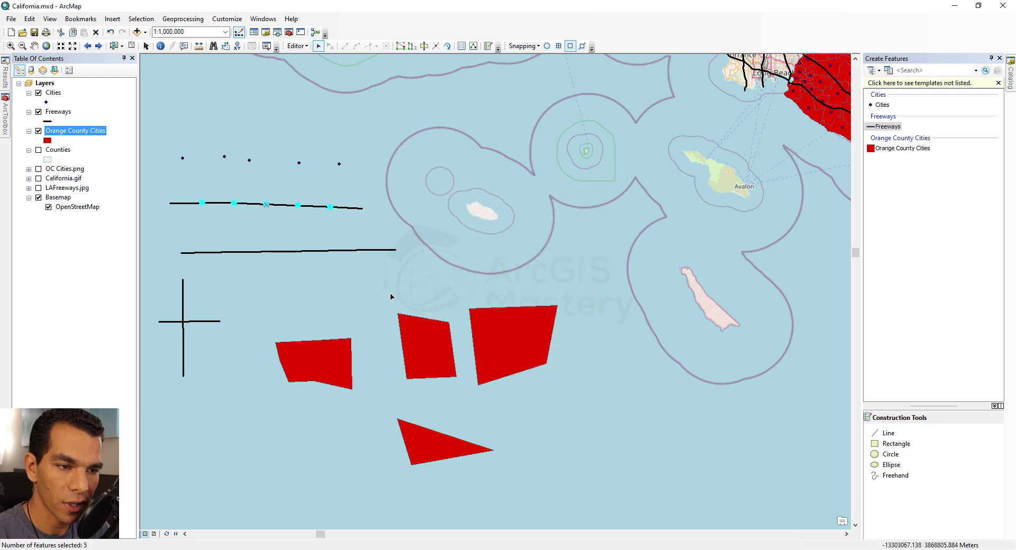
pyautogui.click(306, 228)
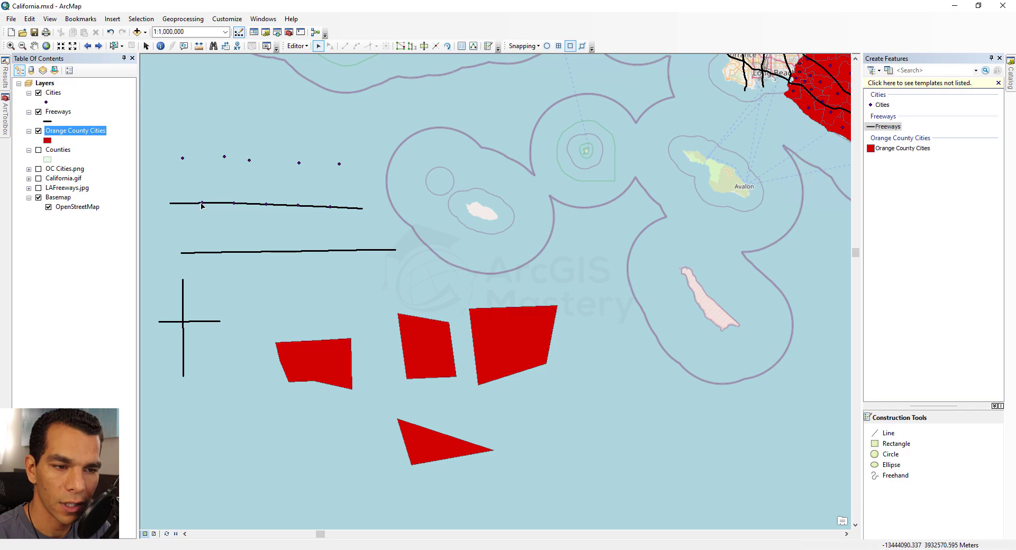
pyautogui.click(234, 204)
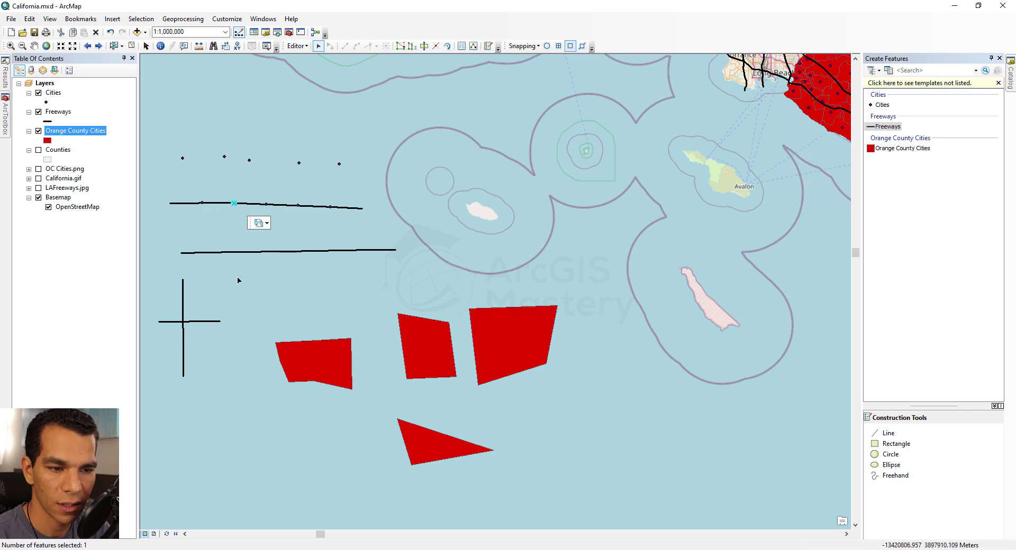
# Copy the vertical Freeways line parallel on its Right side at distance 5000 with Rounded corners, and select each line to check.
pyautogui.click(183, 294)
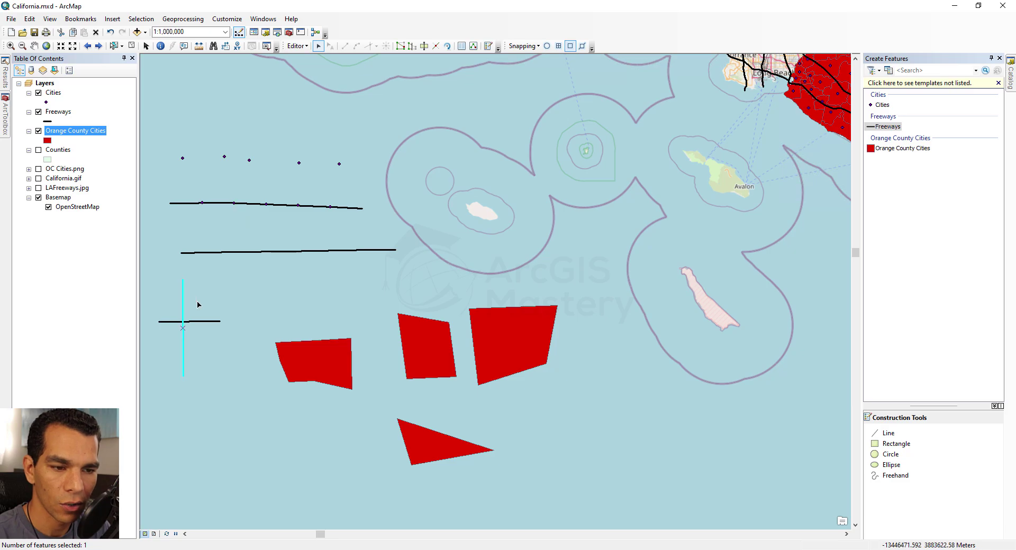
pyautogui.click(297, 47)
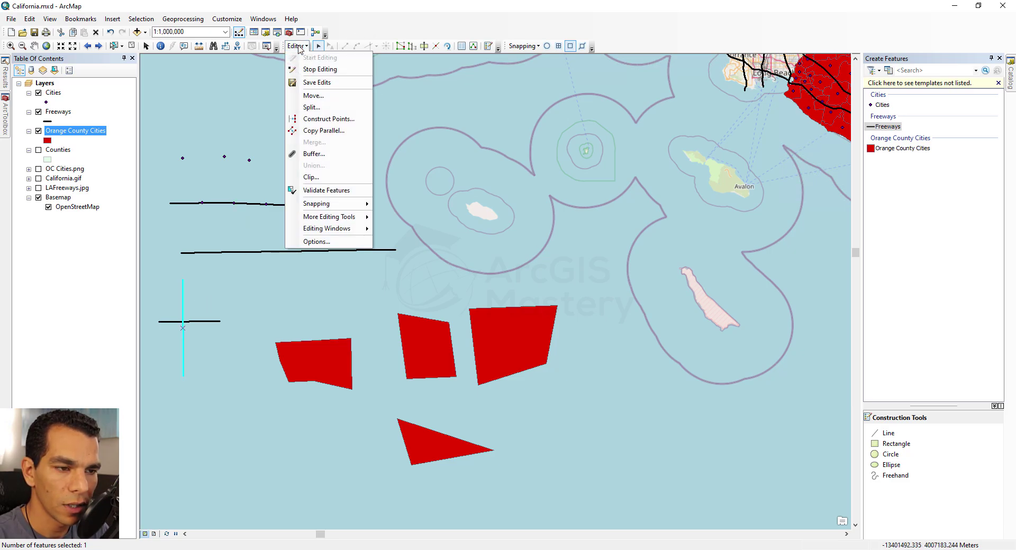
pyautogui.click(338, 131)
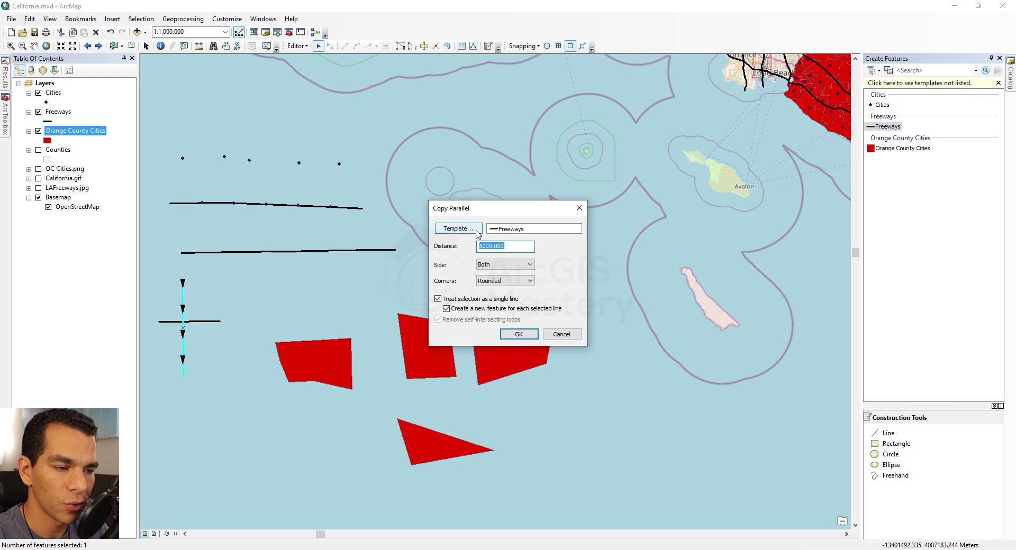
pyautogui.click(508, 269)
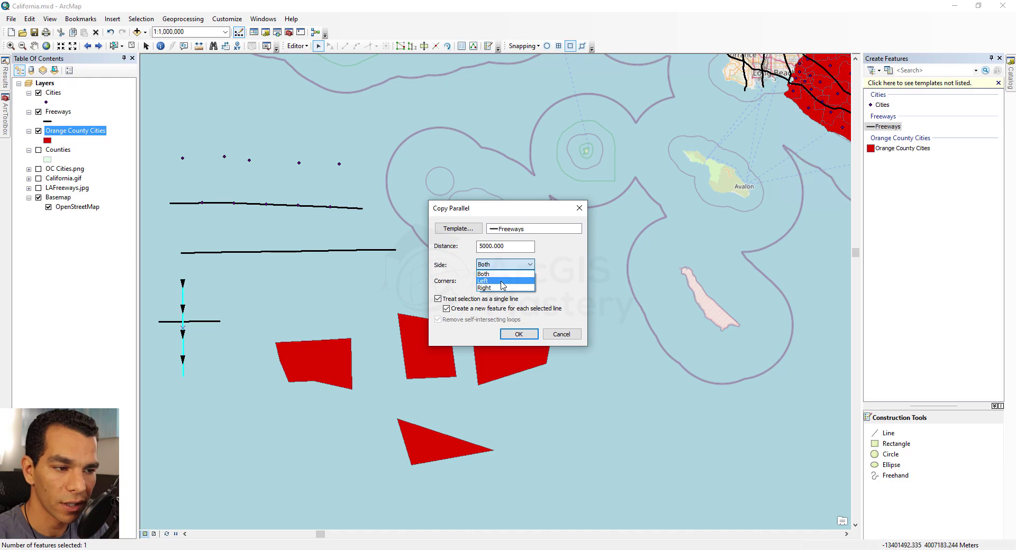
pyautogui.click(500, 288)
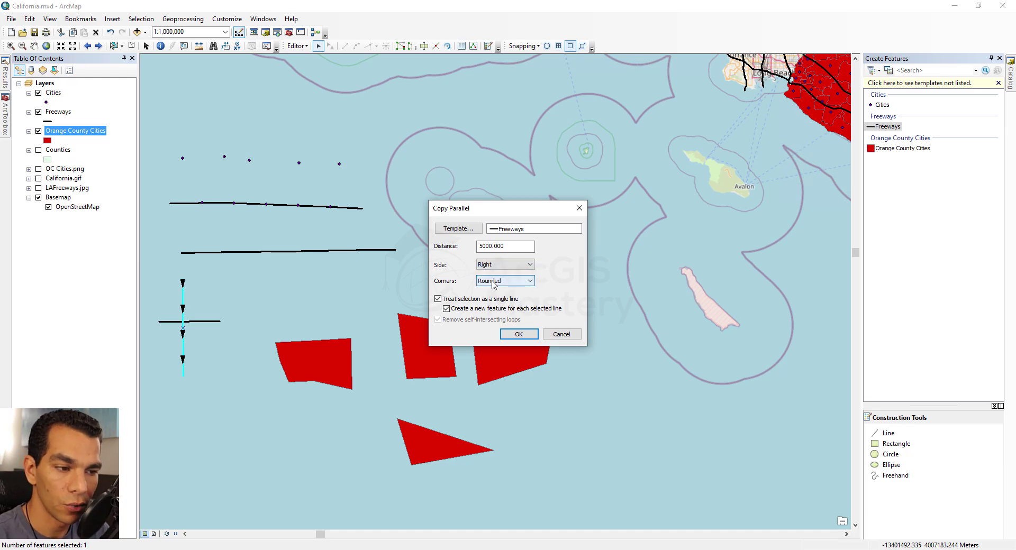
pyautogui.click(519, 335)
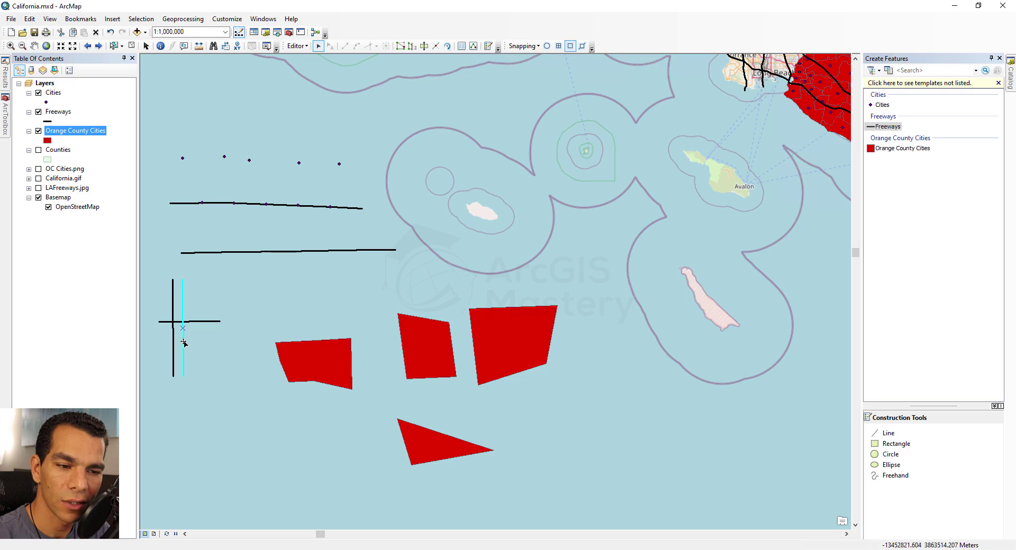
pyautogui.click(174, 345)
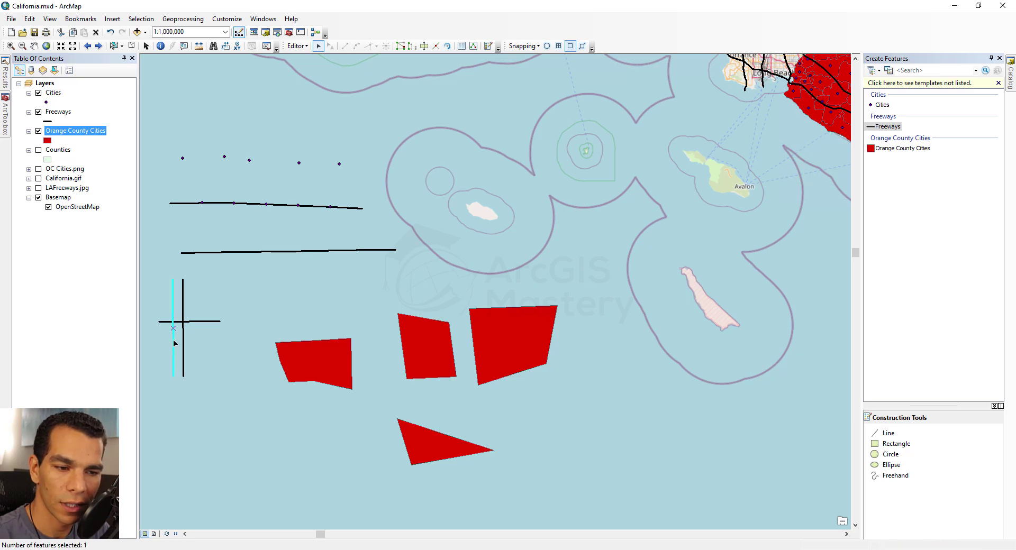
pyautogui.click(184, 349)
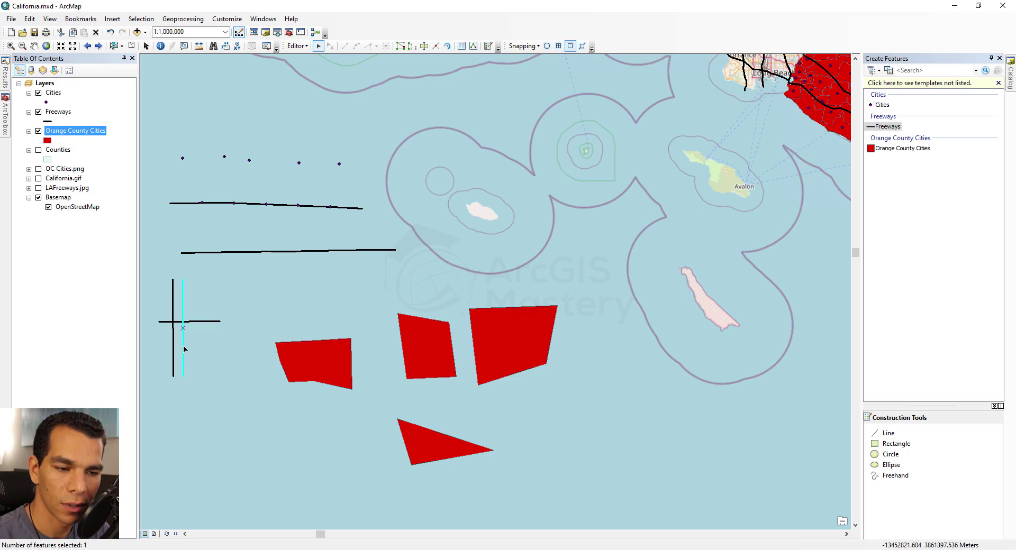
# Move the original vertical line south of the crossing lines and copy it parallel on Both sides at distance 5000.
pyautogui.moveTo(185, 350); pyautogui.dragTo(196, 468)
pyautogui.click(297, 46)
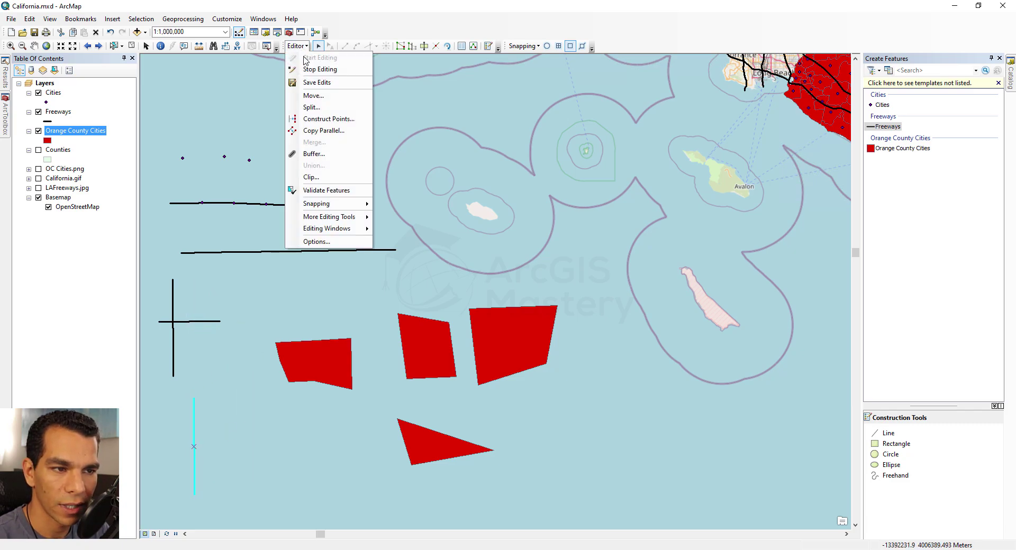
pyautogui.click(334, 134)
pyautogui.click(514, 264)
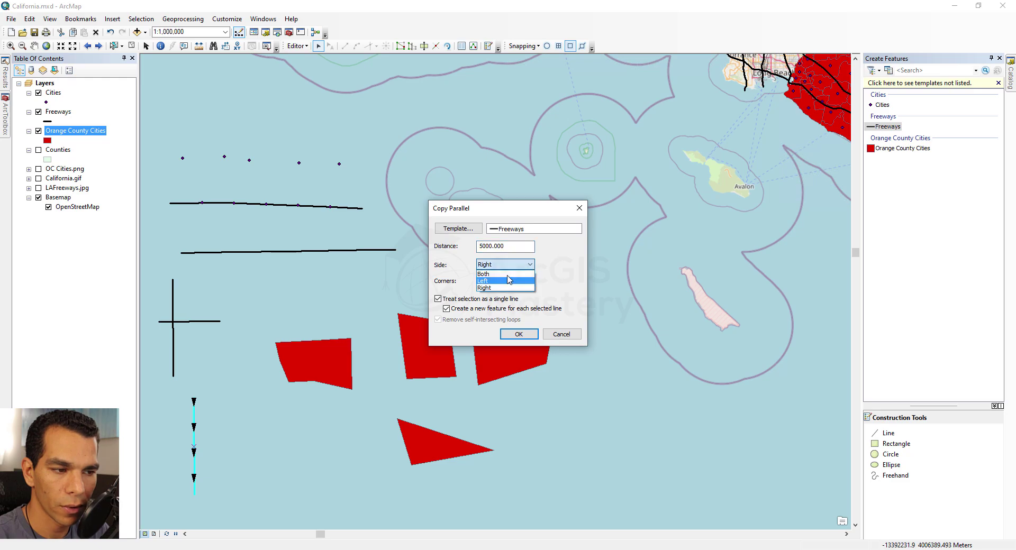
pyautogui.click(507, 280)
pyautogui.click(519, 334)
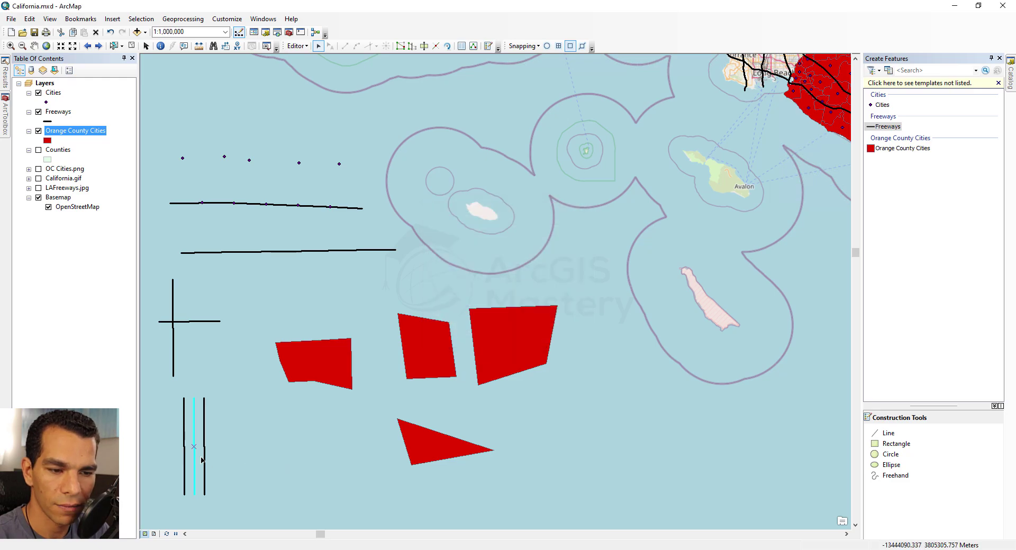
# Undo the two-sided parallel copy and the move of the original vertical line.
pyautogui.hotkey('ctrl', 'z')
pyautogui.hotkey('ctrl', 'z')
# Check the separate segments of the split horizontal line by selecting them one at a time, then clear the selection.
pyautogui.click(296, 46)
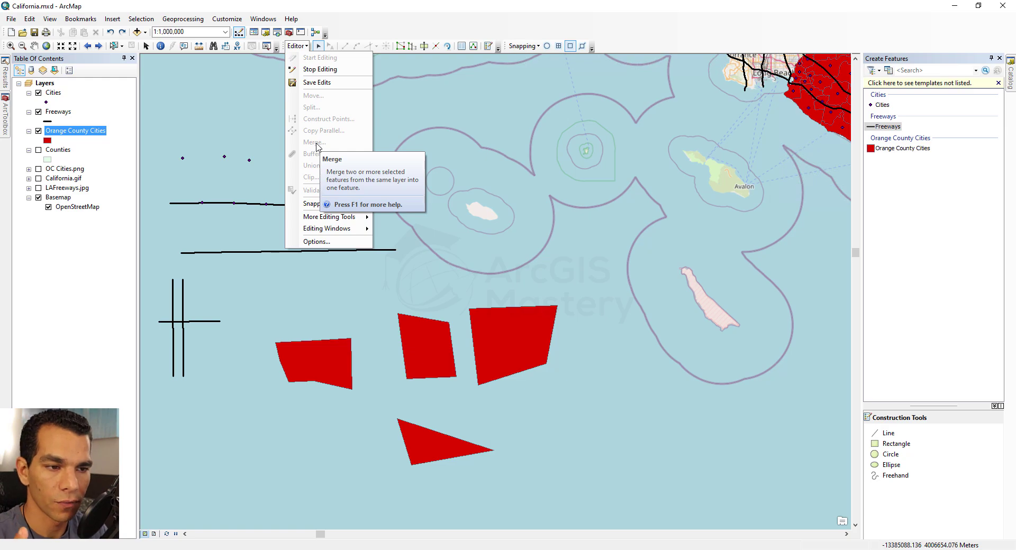
pyautogui.click(195, 234)
pyautogui.moveTo(167, 234); pyautogui.dragTo(390, 263)
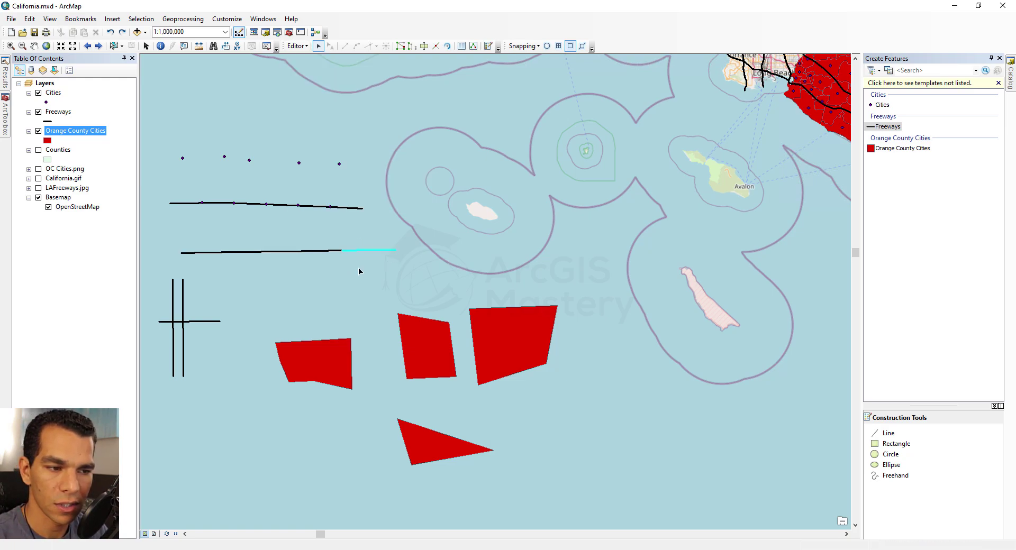
pyautogui.moveTo(290, 233); pyautogui.dragTo(314, 257)
pyautogui.moveTo(247, 238); pyautogui.dragTo(275, 281)
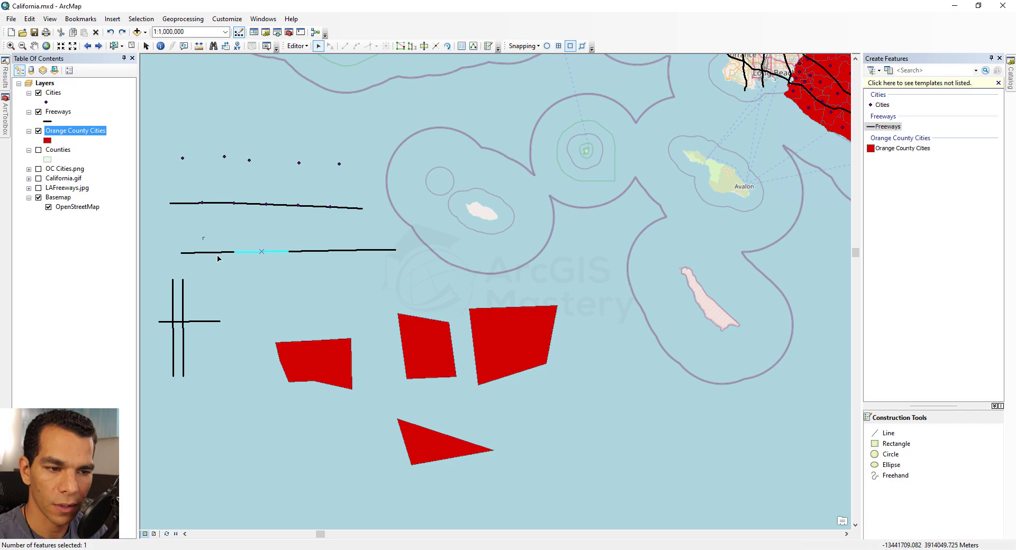
pyautogui.click(302, 295)
# Select all four segments of the split horizontal line and merge them into feature 61 (Freeways).
pyautogui.moveTo(206, 233); pyautogui.dragTo(387, 273)
pyautogui.click(297, 46)
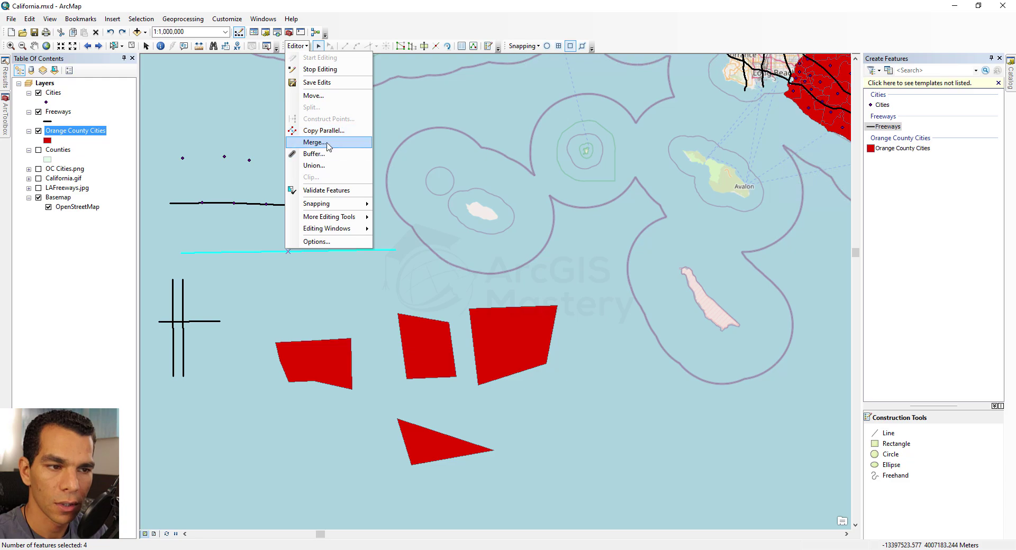
pyautogui.click(314, 143)
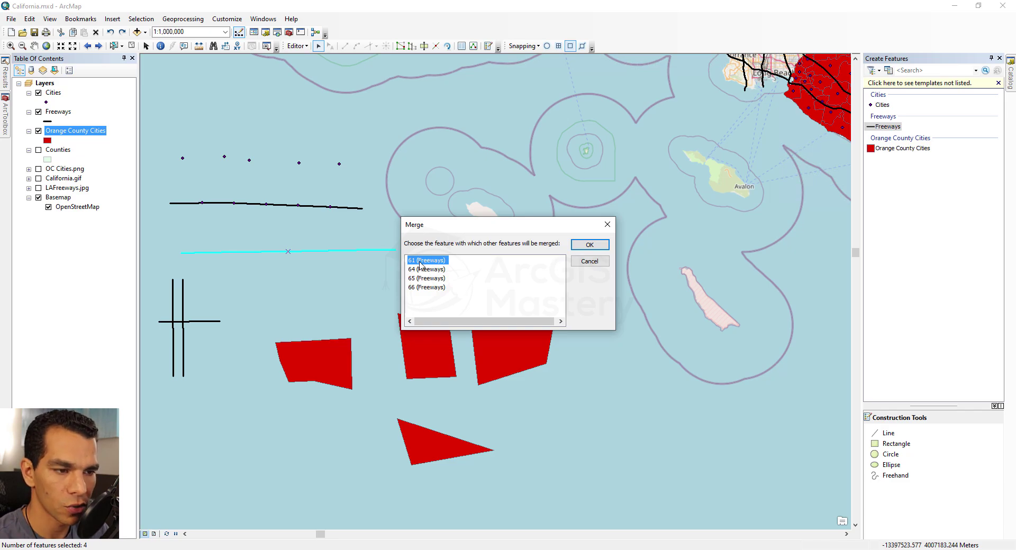
pyautogui.click(590, 245)
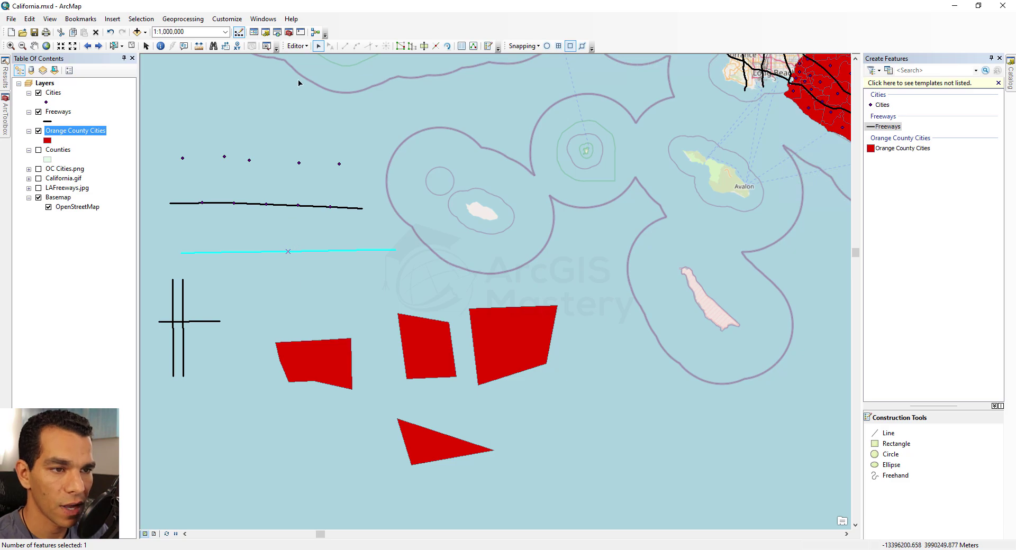
# Buffer the merged horizontal line by 5000 with the Orange County Cities template and move the buffer polygon just south of the line.
pyautogui.click(296, 46)
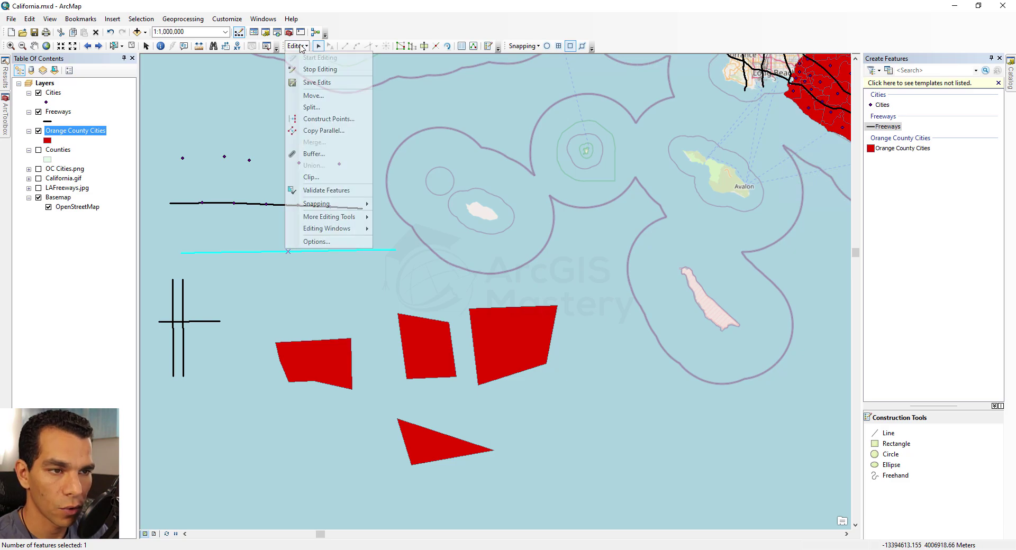
pyautogui.click(330, 154)
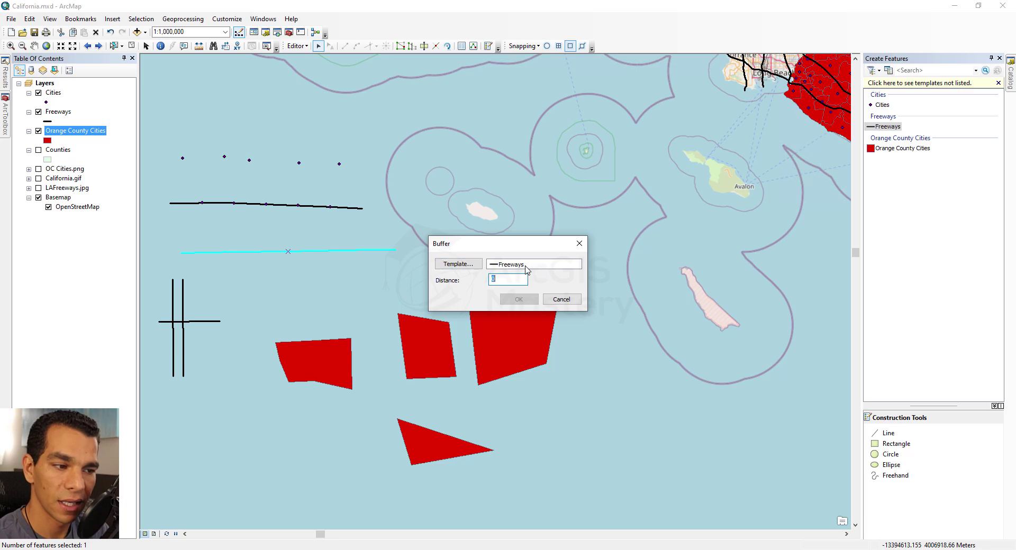
pyautogui.click(467, 265)
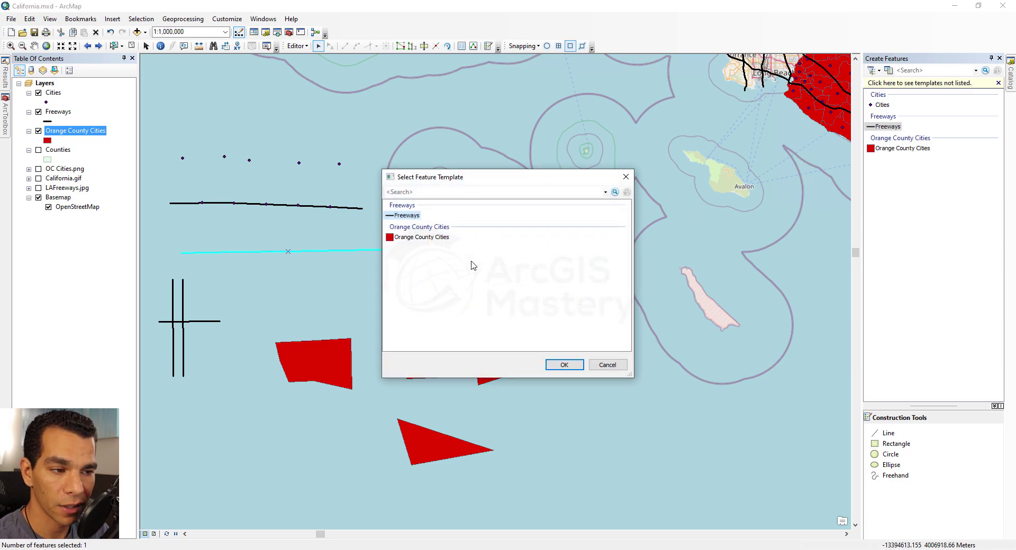
pyautogui.click(422, 239)
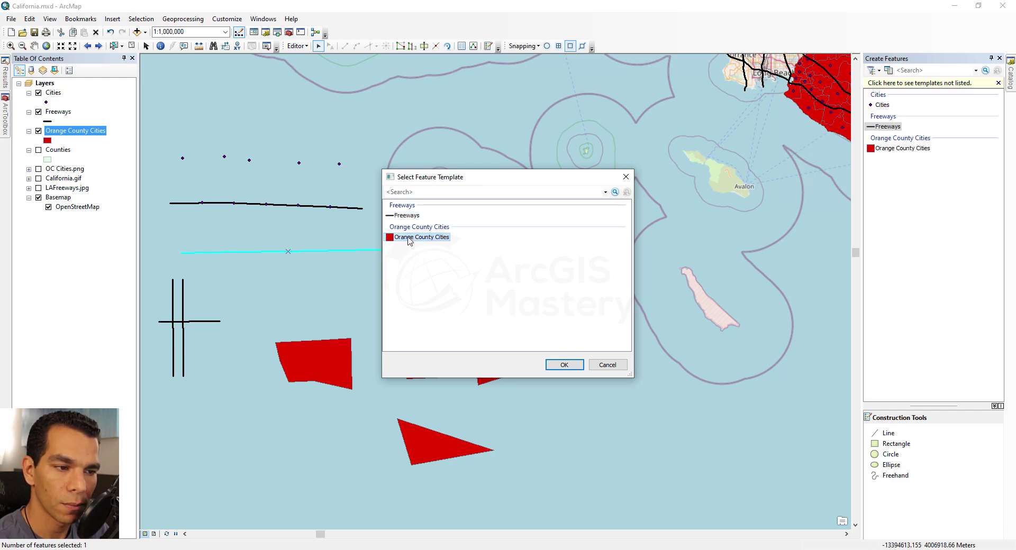
pyautogui.click(564, 365)
pyautogui.doubleClick(492, 280)
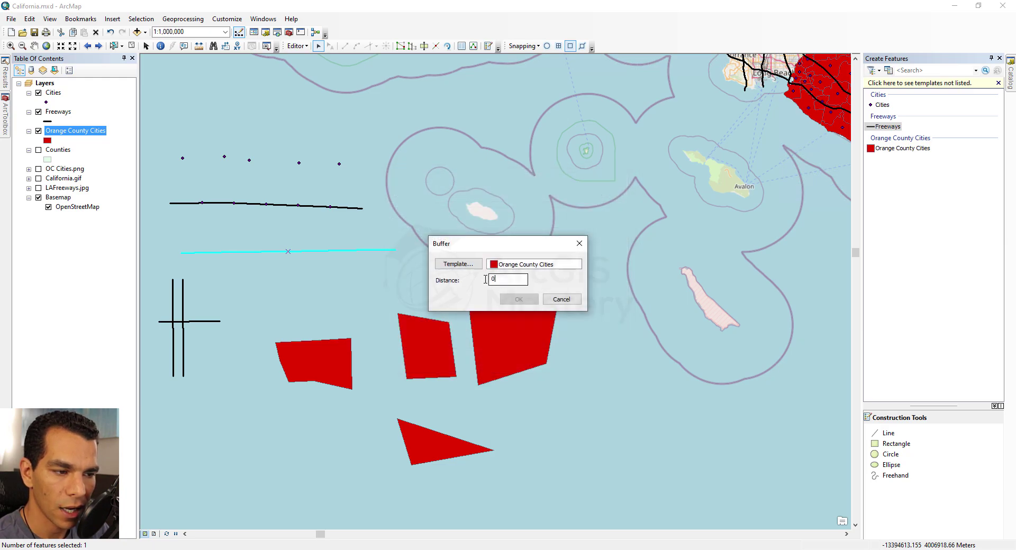
pyautogui.write('5000')
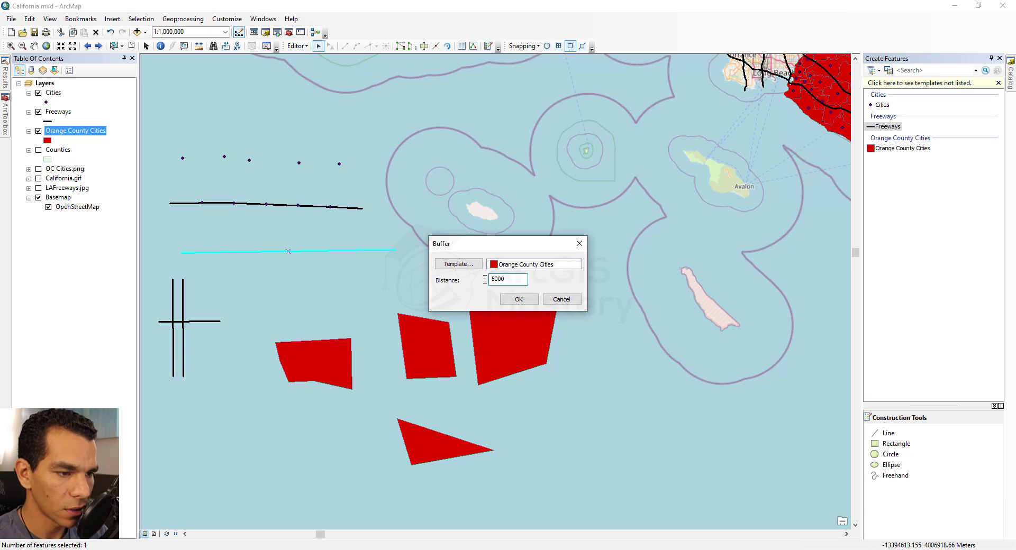
pyautogui.click(522, 299)
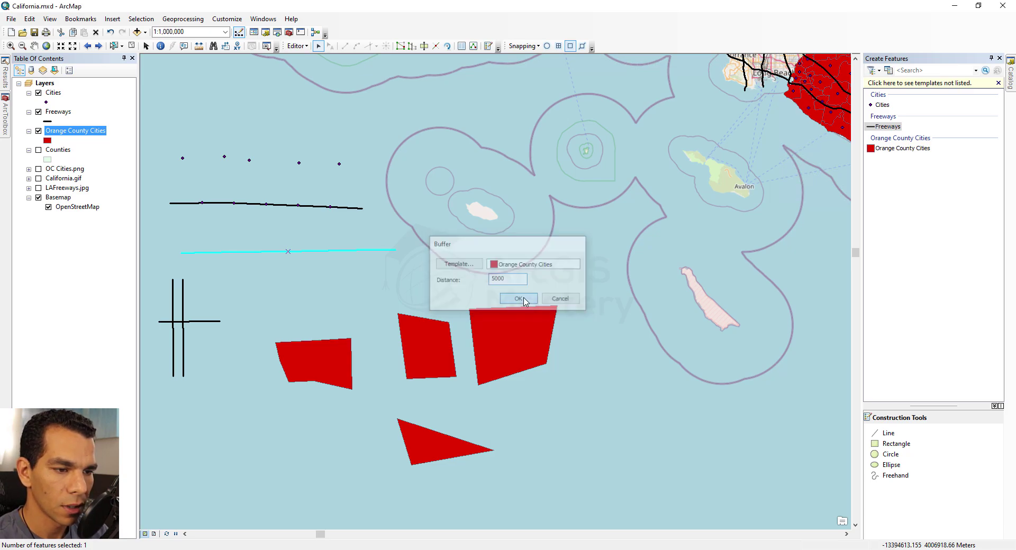
pyautogui.click(324, 258)
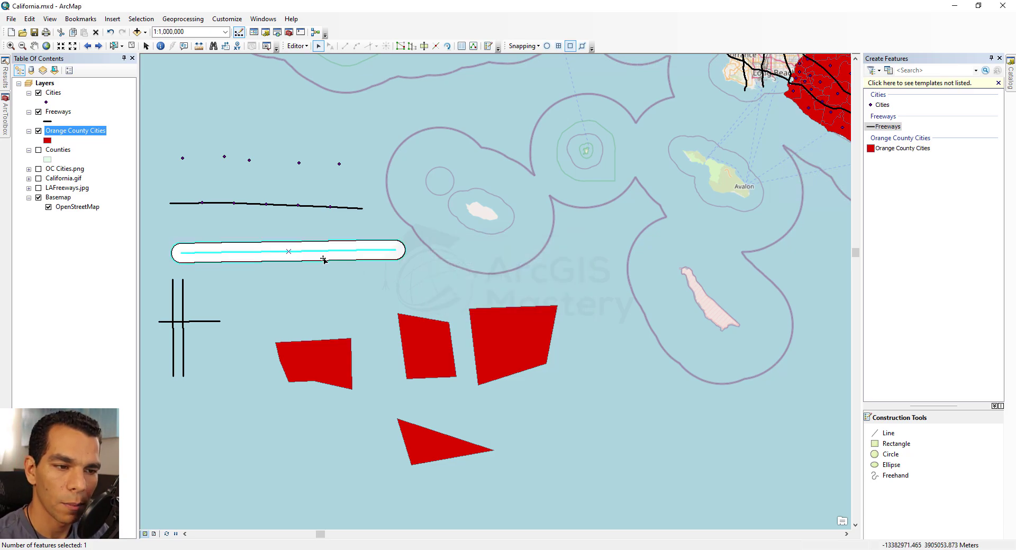
pyautogui.moveTo(323, 259); pyautogui.dragTo(337, 281)
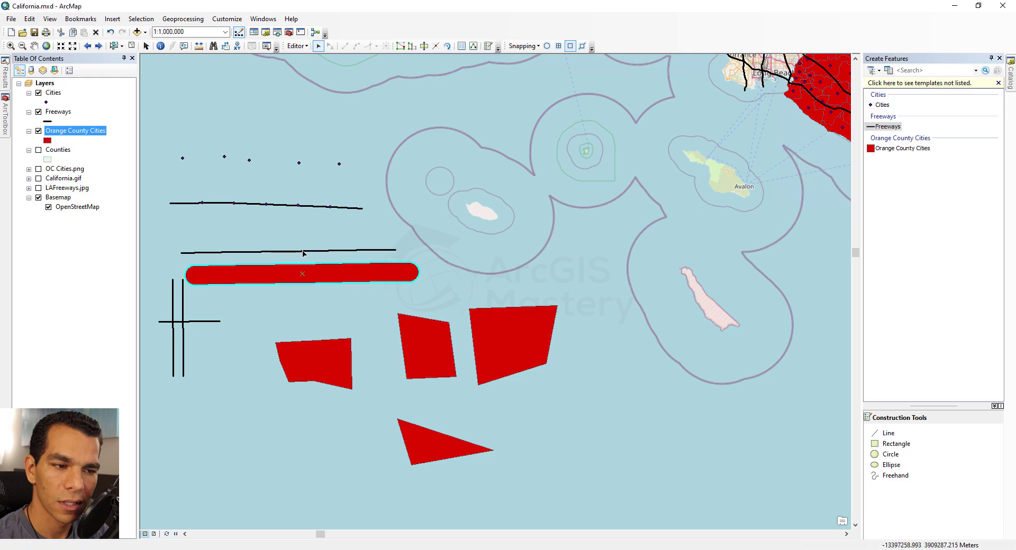
# Buffer the middle four-sided polygon by 5000 with the Freeways template and shift the resulting outline slightly east.
pyautogui.click(416, 333)
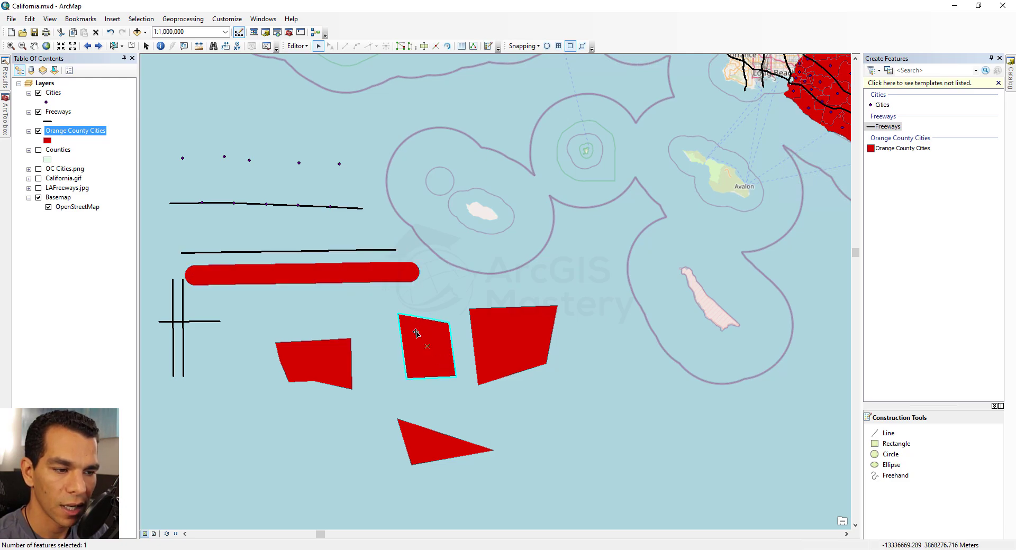
pyautogui.click(296, 46)
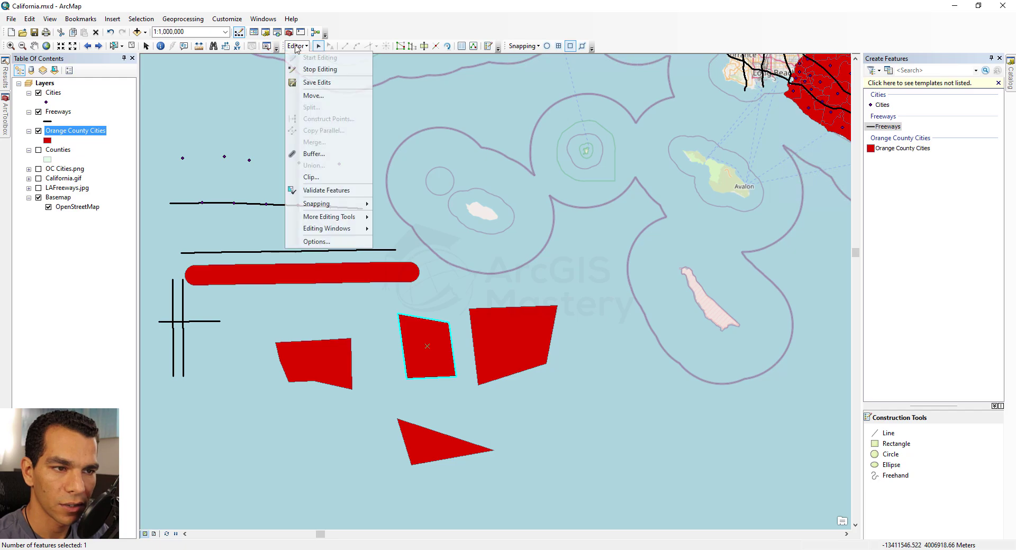
pyautogui.click(325, 157)
pyautogui.click(462, 270)
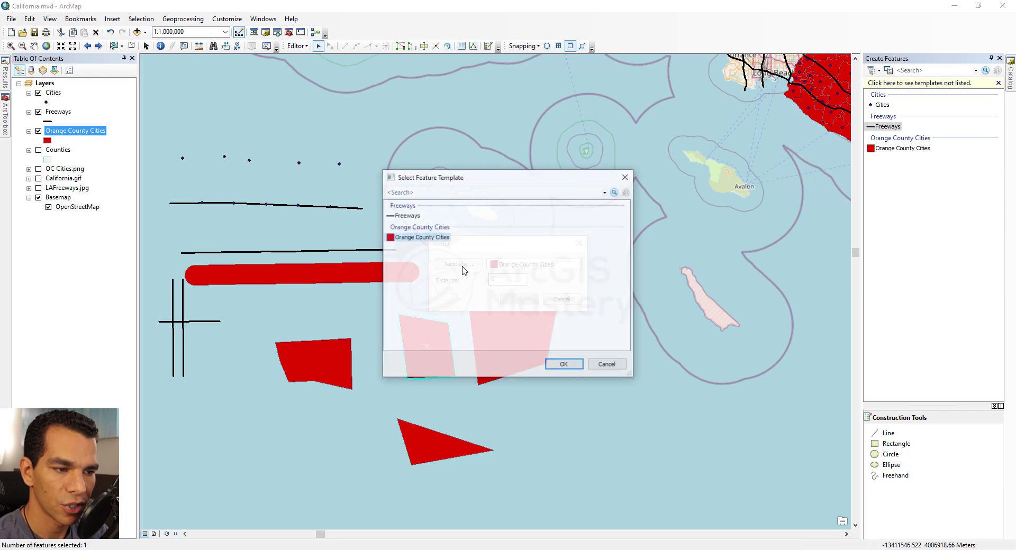
pyautogui.click(406, 215)
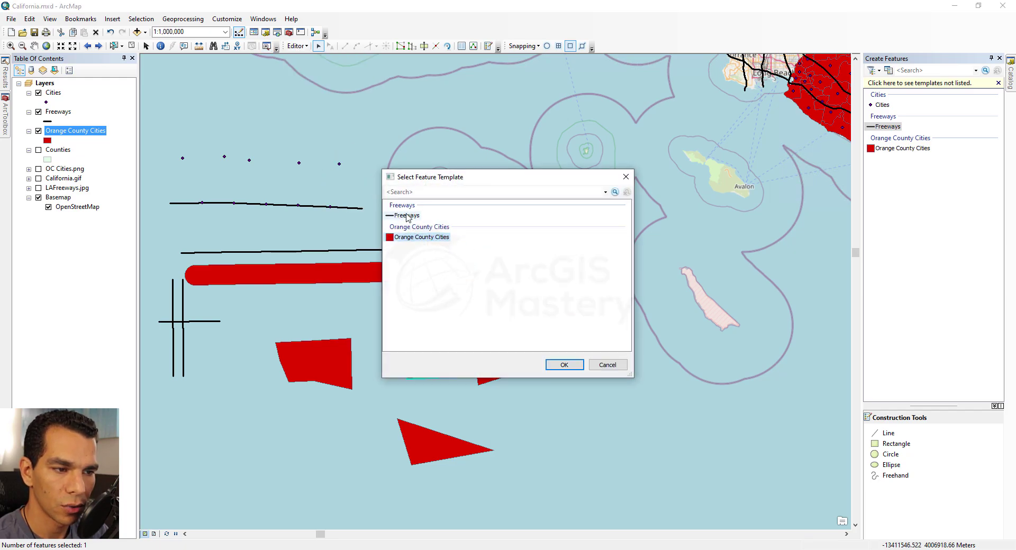
pyautogui.click(563, 365)
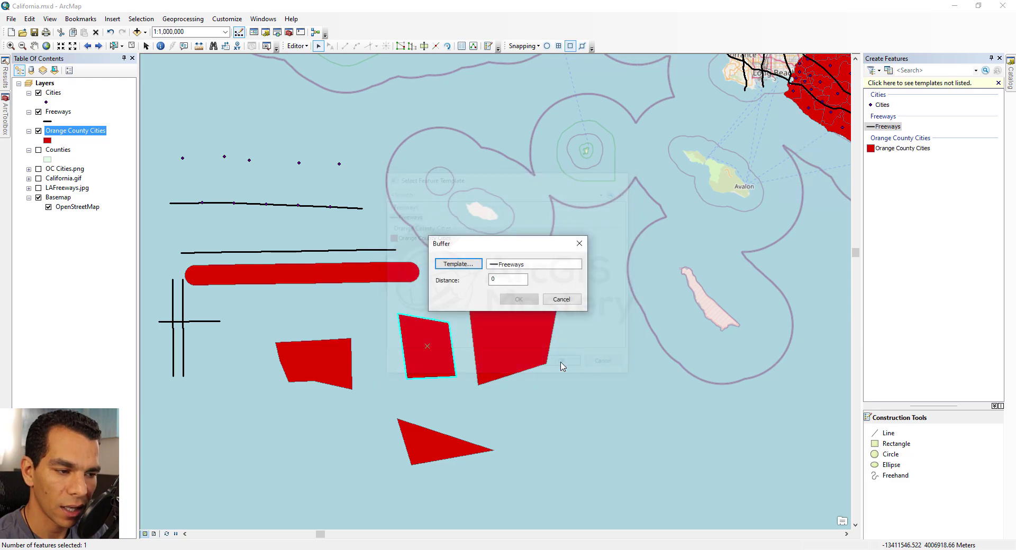
pyautogui.doubleClick(495, 280)
pyautogui.write('500')
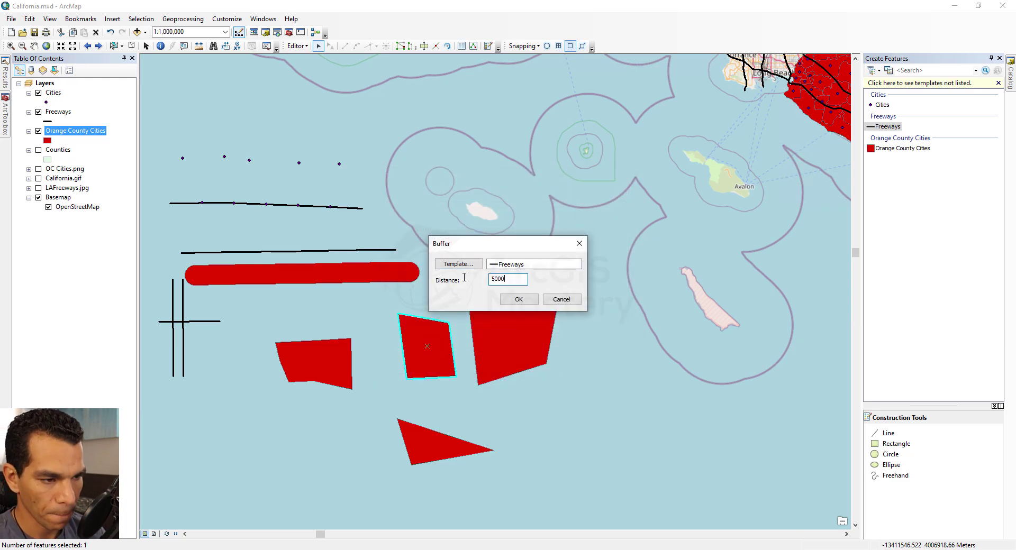
pyautogui.write('0')
pyautogui.press('Return')
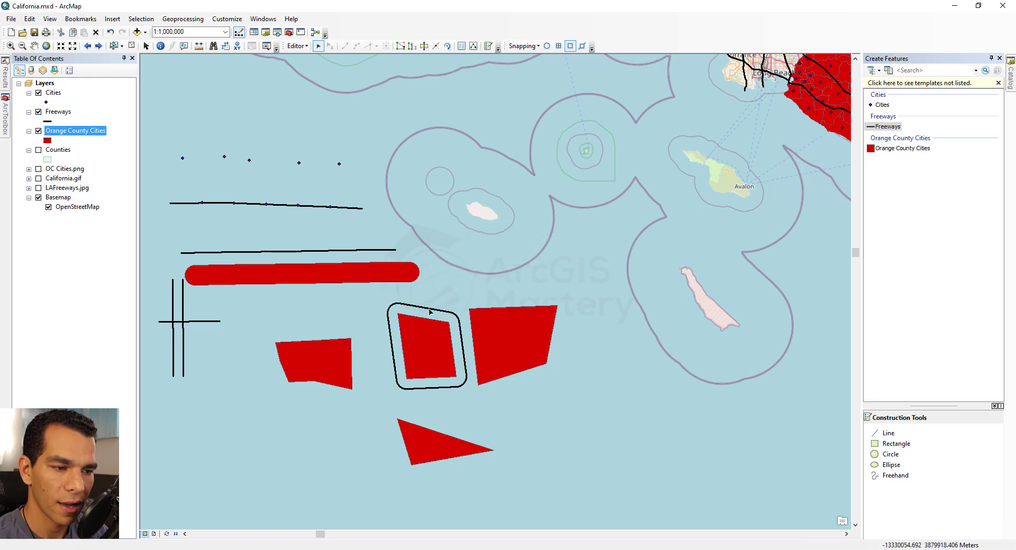
pyautogui.moveTo(441, 312)
pyautogui.mouseDown()
pyautogui.moveTo(391, 307)
pyautogui.moveTo(446, 314)
pyautogui.mouseUp()
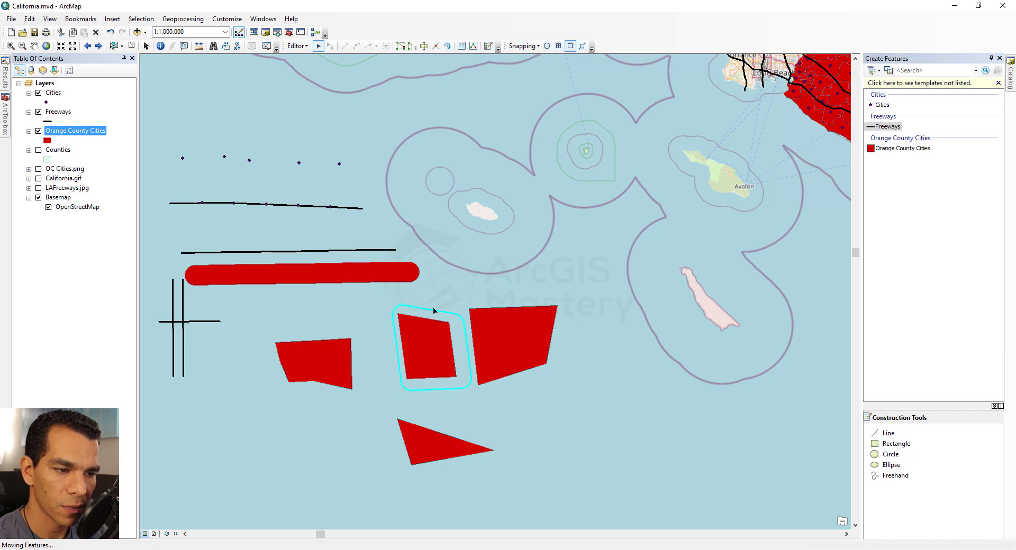
# Delete the buffer polygon below the horizontal line and the buffer outline around the middle polygon.
pyautogui.click(352, 278)
pyautogui.press('Delete')
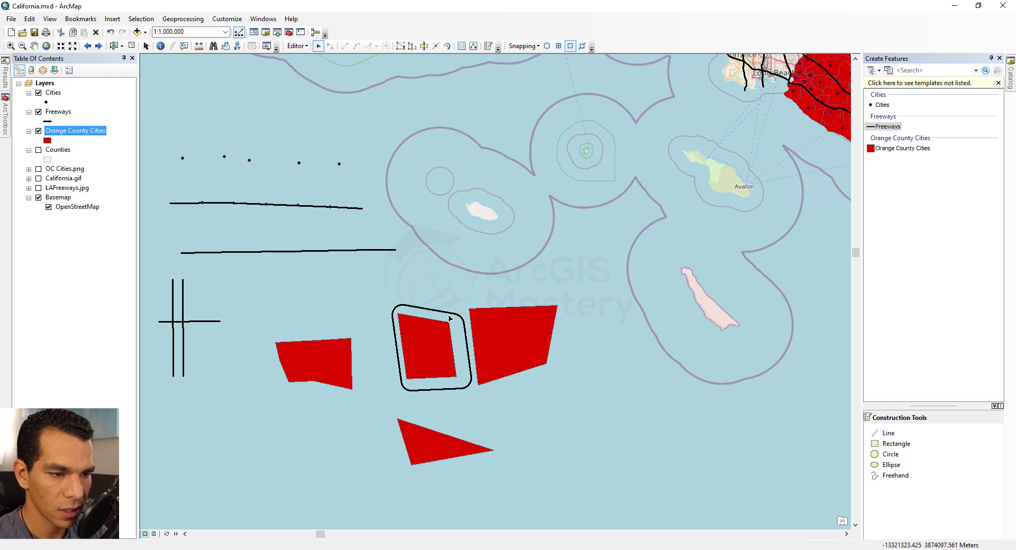
pyautogui.click(445, 312)
pyautogui.press('Delete')
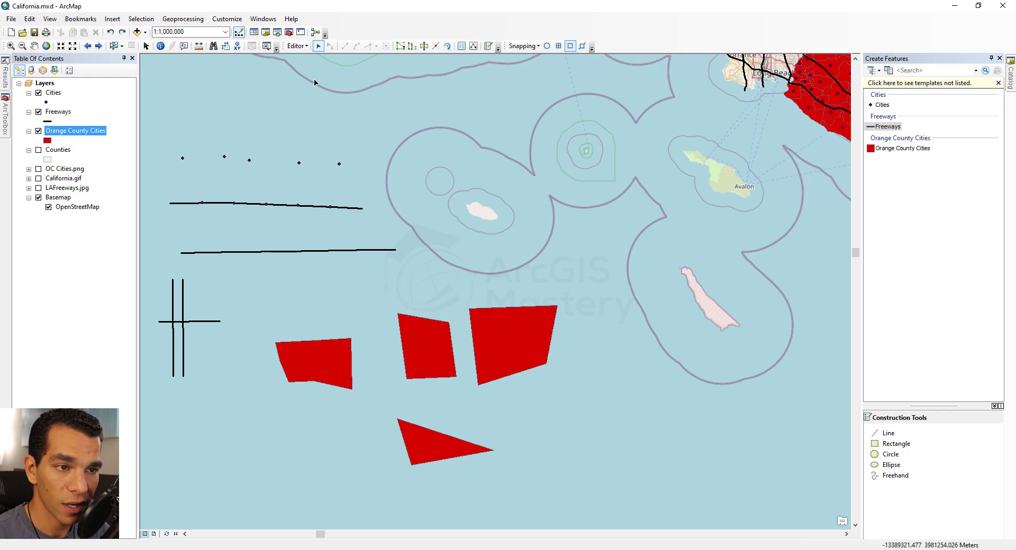
# Union the two parallel vertical lines into a new Freeways feature, move it southeast of the originals and clear the selection.
pyautogui.click(297, 46)
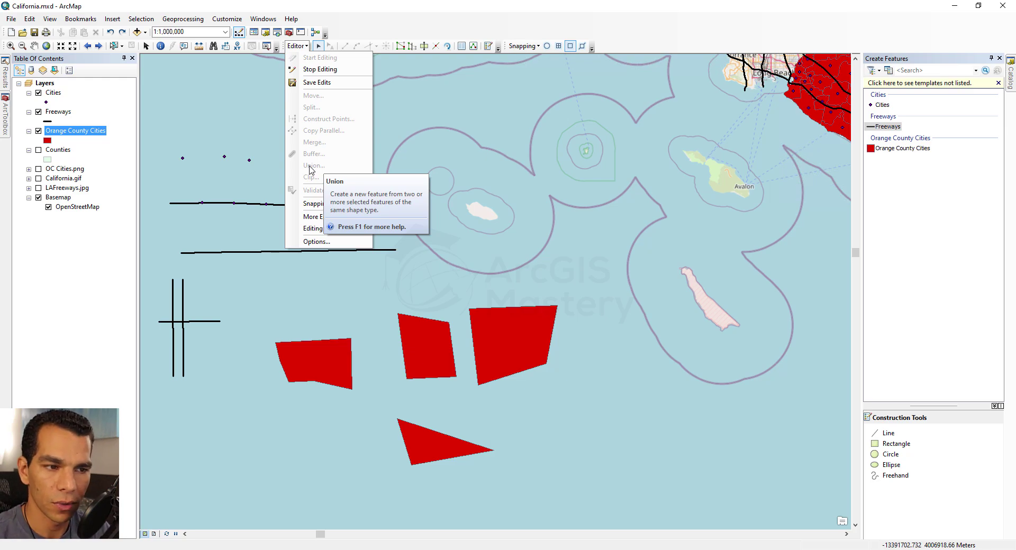
pyautogui.click(202, 354)
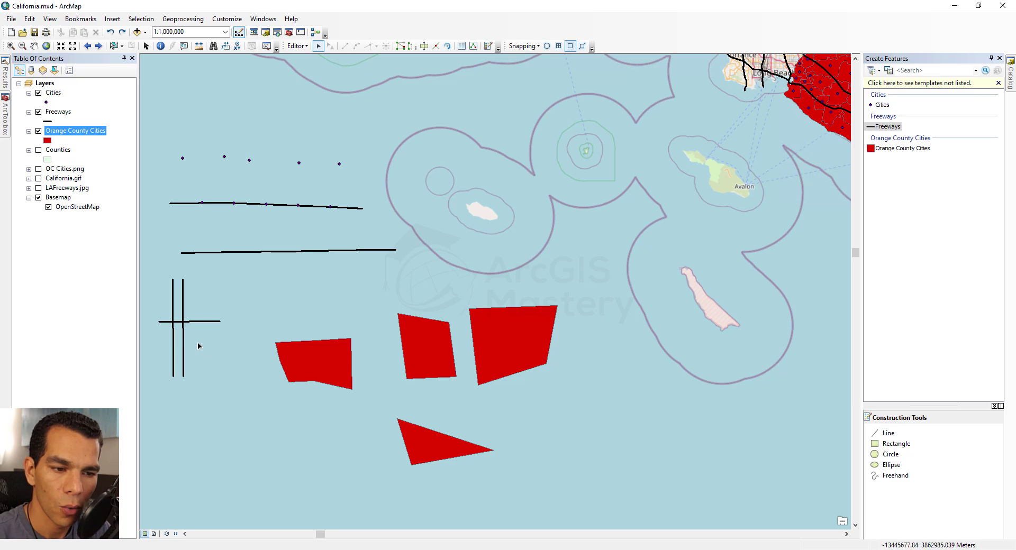
pyautogui.click(183, 343)
pyautogui.click(173, 346)
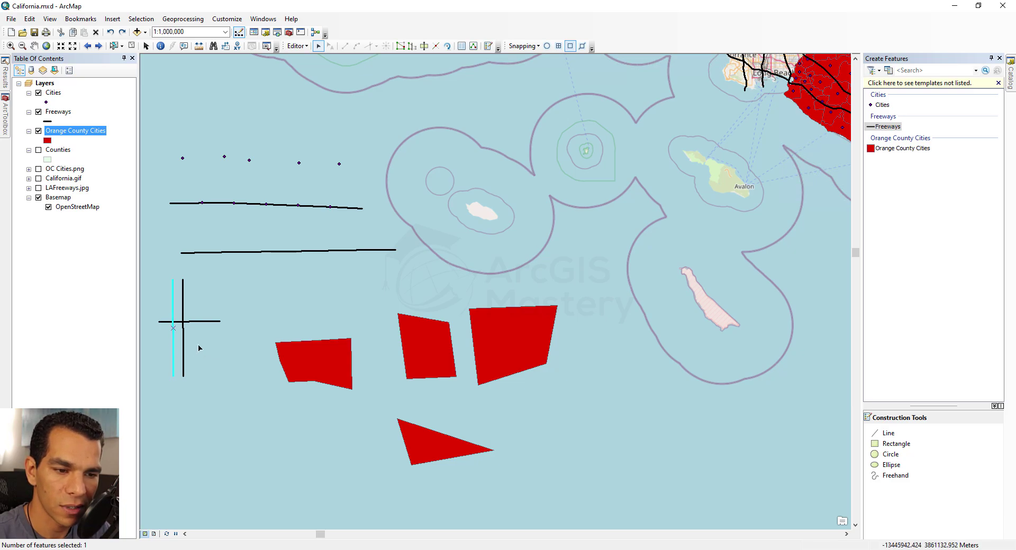
pyautogui.keyDown('shift'); pyautogui.click(184, 354); pyautogui.keyUp('shift')
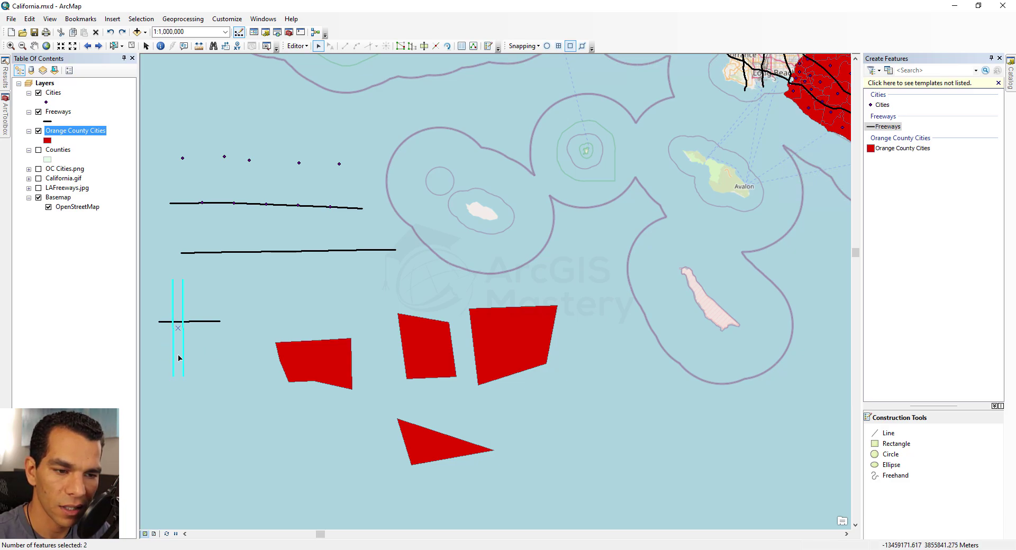
pyautogui.click(297, 46)
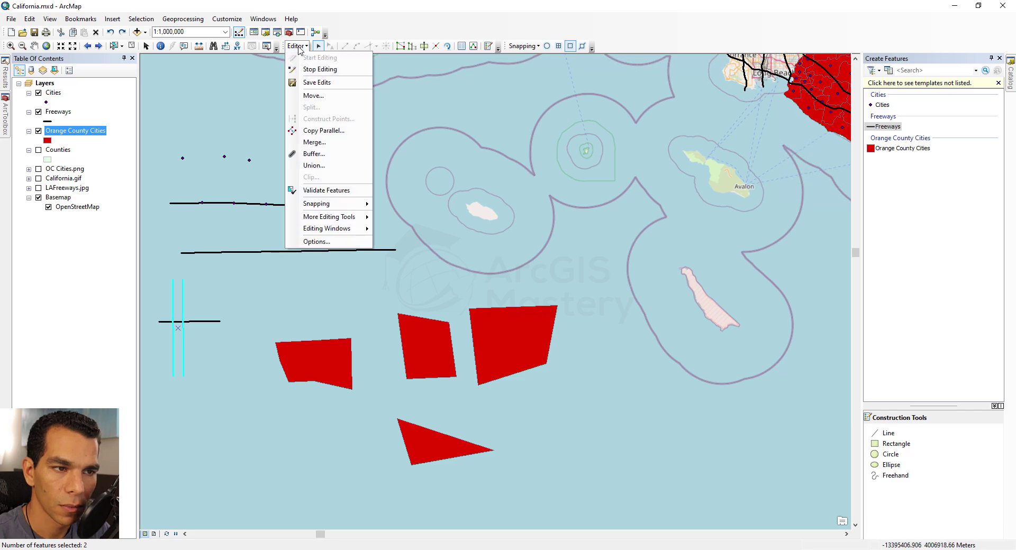
pyautogui.click(320, 168)
pyautogui.click(516, 296)
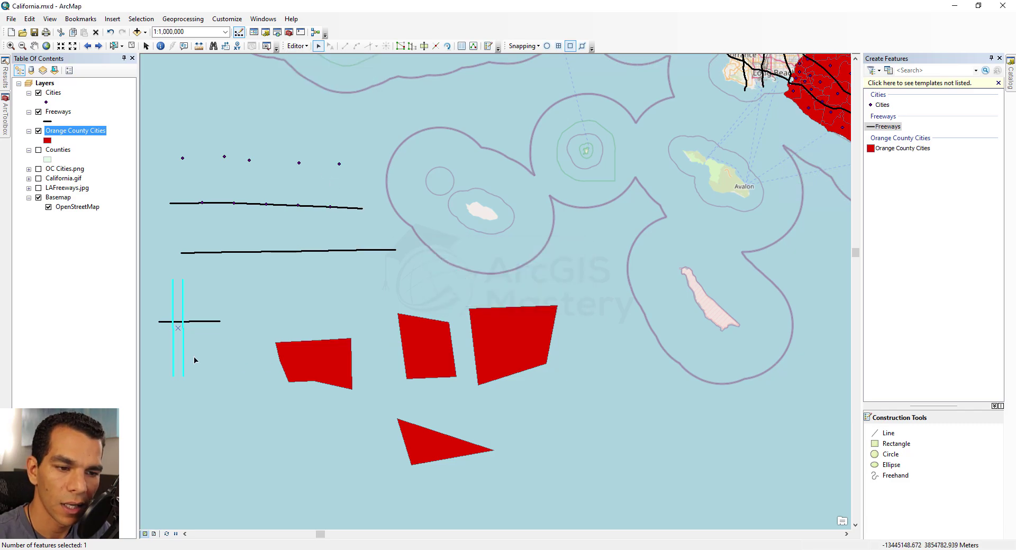
pyautogui.moveTo(186, 354); pyautogui.dragTo(231, 438)
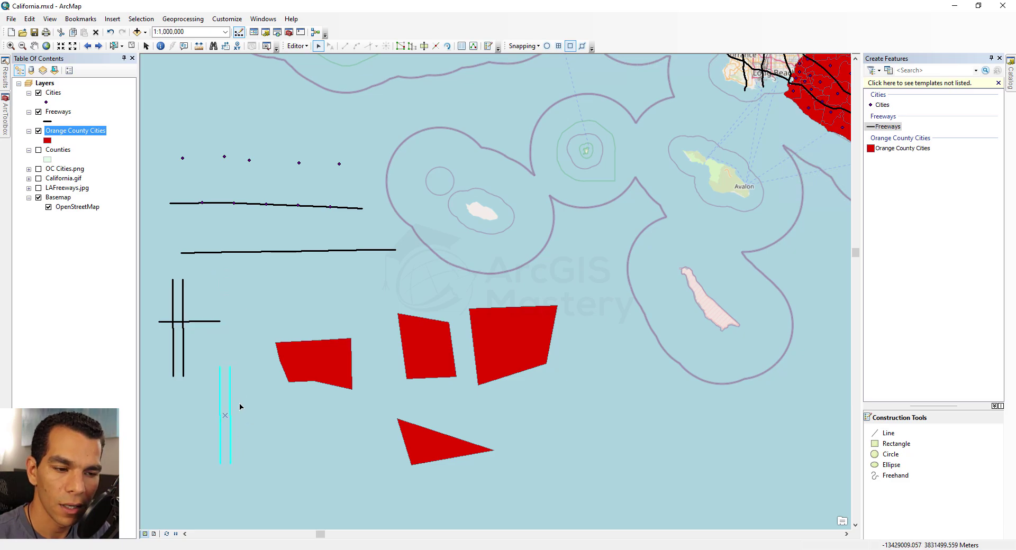
pyautogui.click(240, 406)
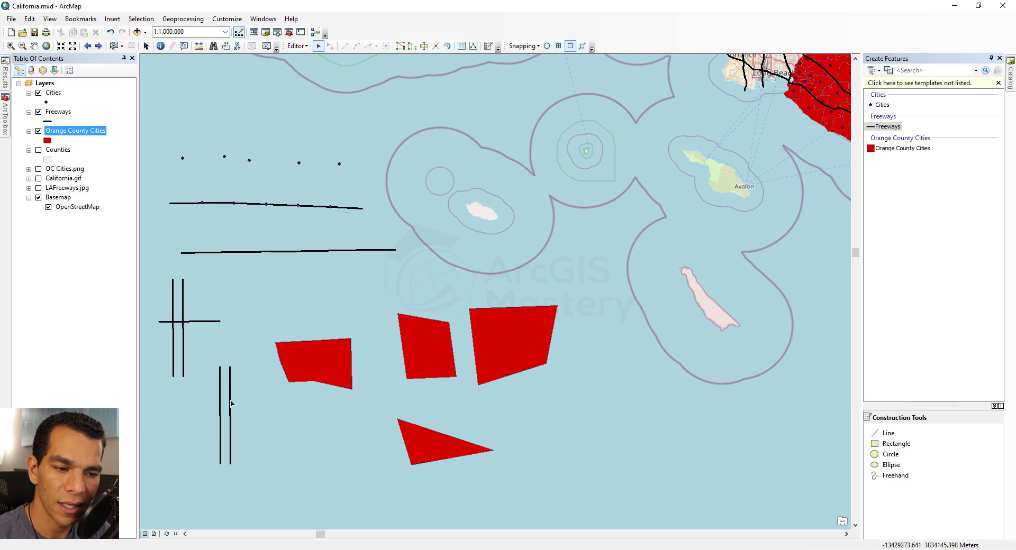
# Compare the union feature with an original vertical line in the Freeways attribute table by selecting each, then close the table.
pyautogui.click(231, 405)
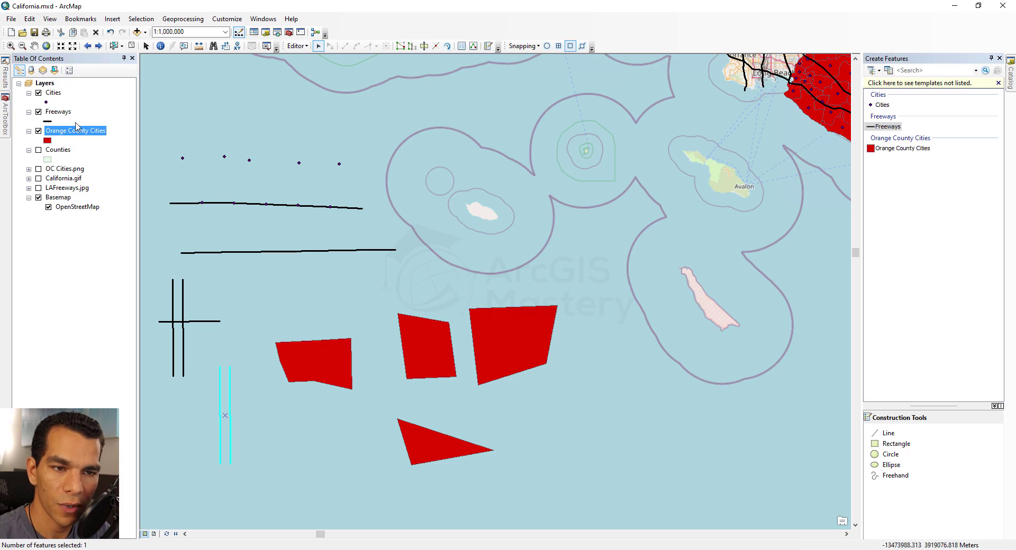
pyautogui.rightClick(53, 114)
pyautogui.click(102, 144)
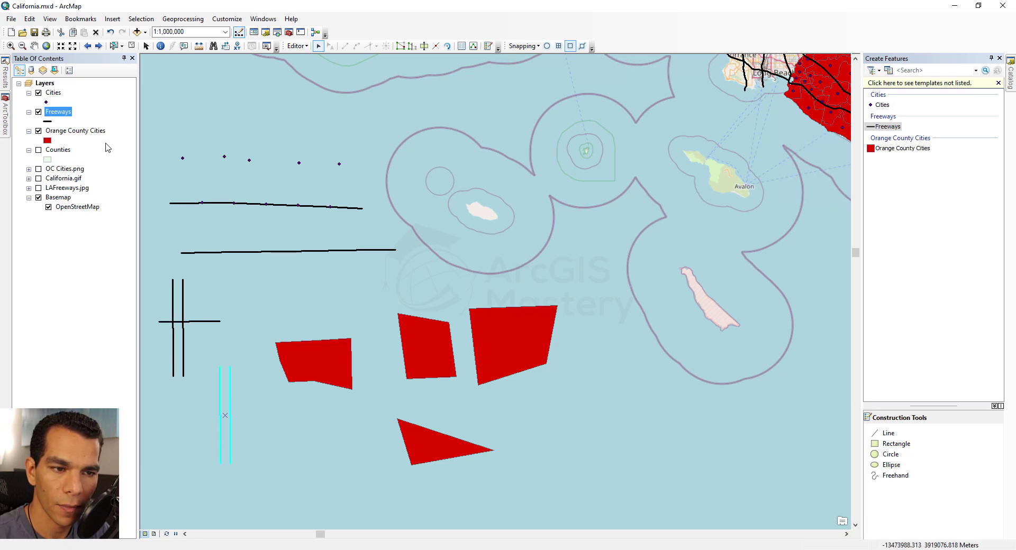
pyautogui.moveTo(159, 141); pyautogui.dragTo(479, 100)
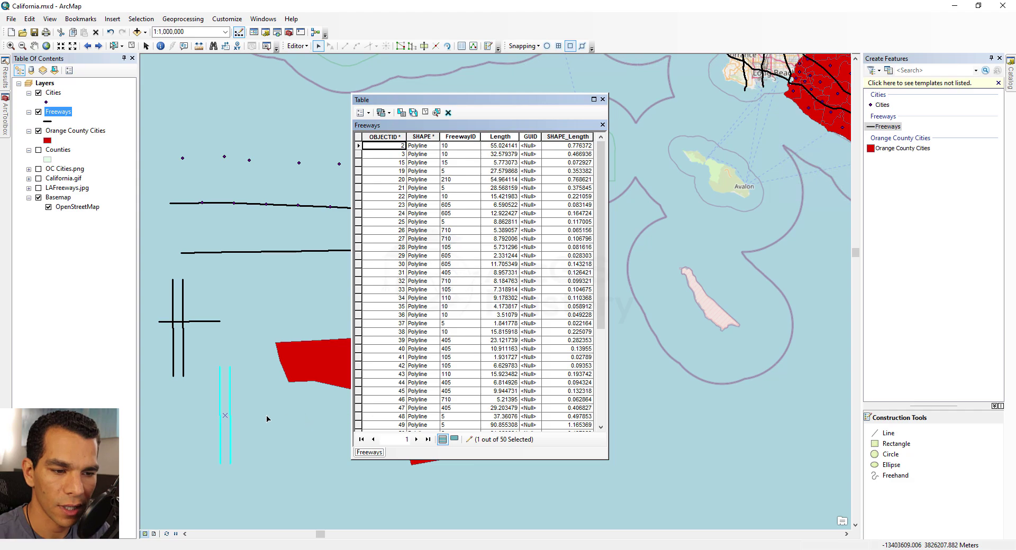
pyautogui.doubleClick(230, 402)
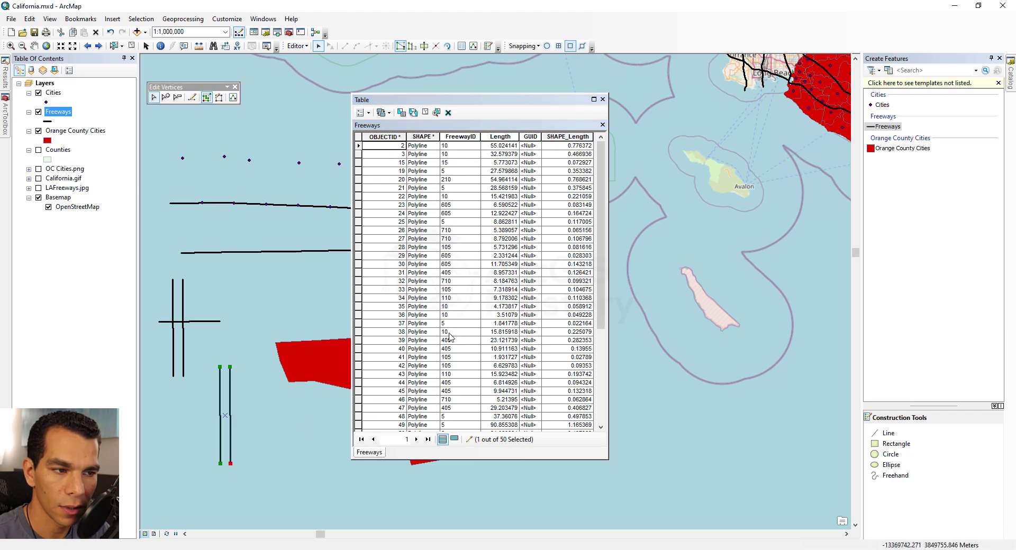
pyautogui.scroll(-10, 450, 323)
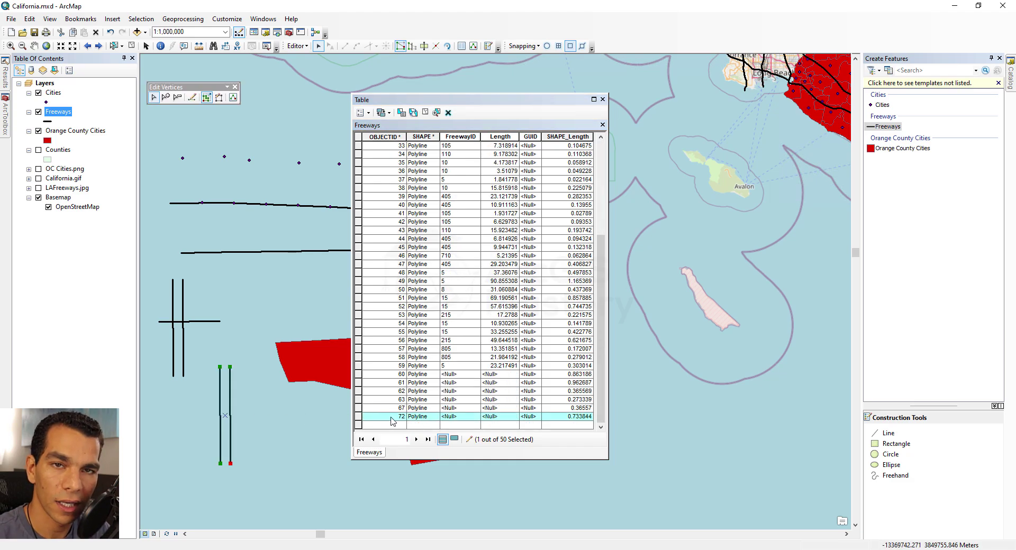
pyautogui.click(173, 343)
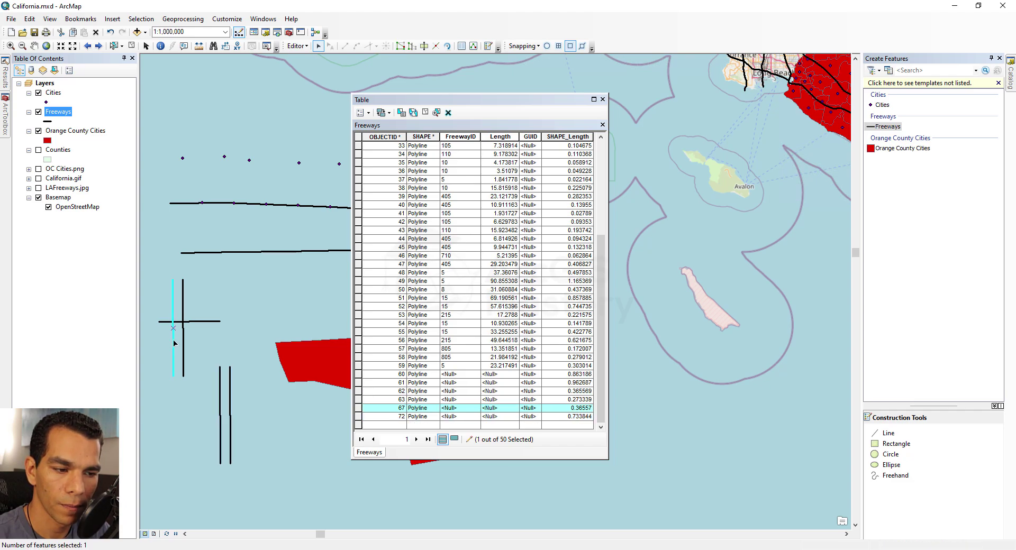
pyautogui.moveTo(252, 432); pyautogui.dragTo(254, 432)
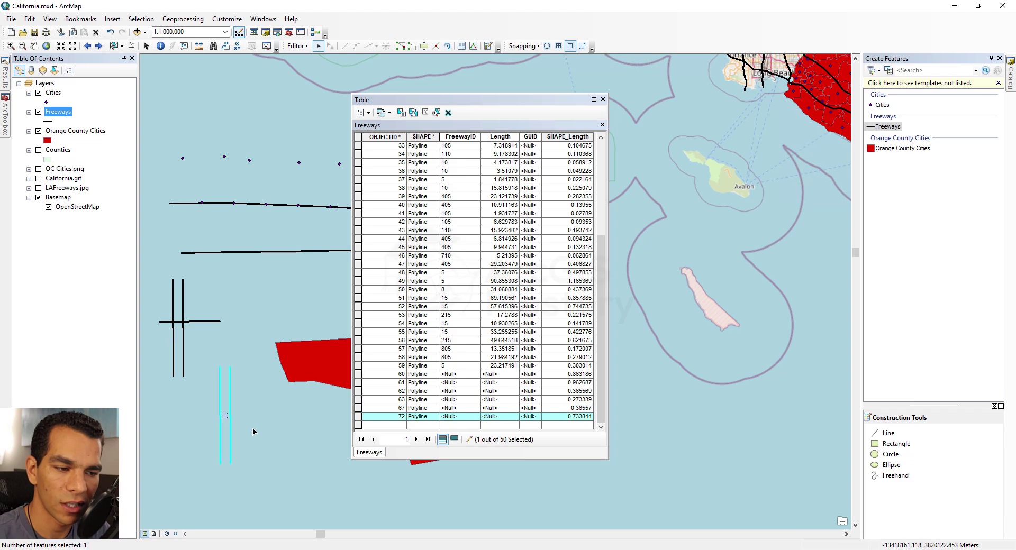
pyautogui.click(603, 99)
# Move the westernmost red polygon east so it overlaps the lower-west part of the middle polygon.
pyautogui.click(297, 46)
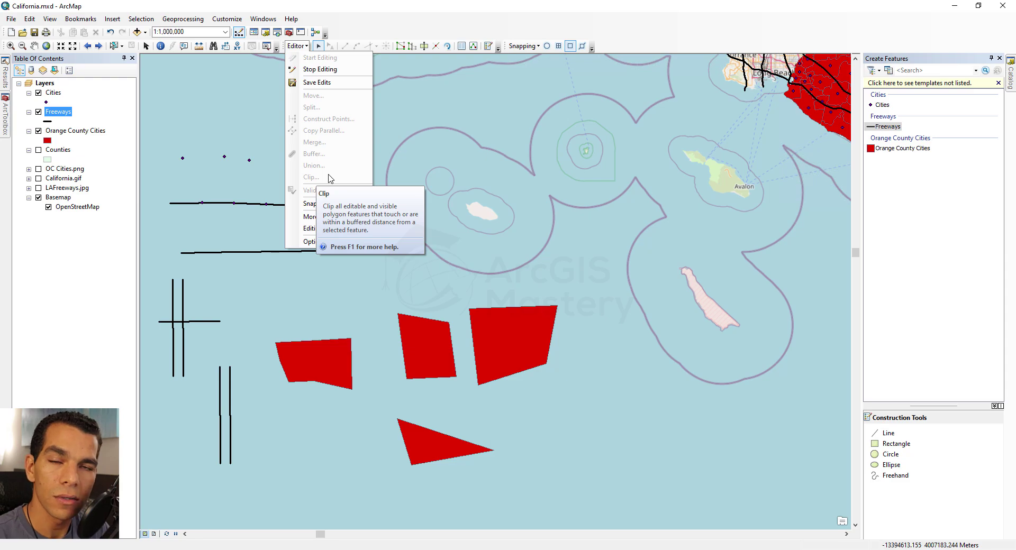
pyautogui.click(312, 347)
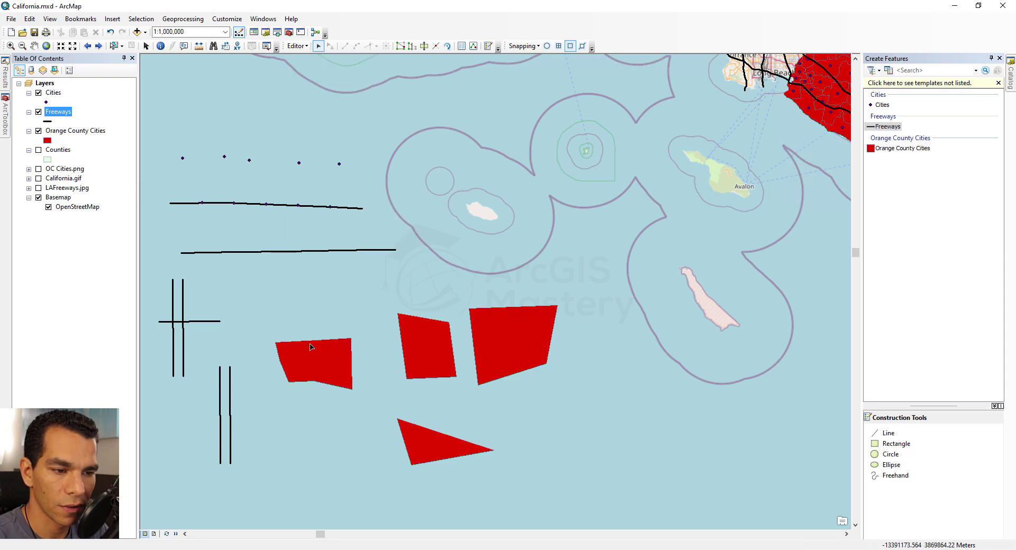
pyautogui.click(322, 366)
pyautogui.moveTo(322, 365); pyautogui.dragTo(397, 371)
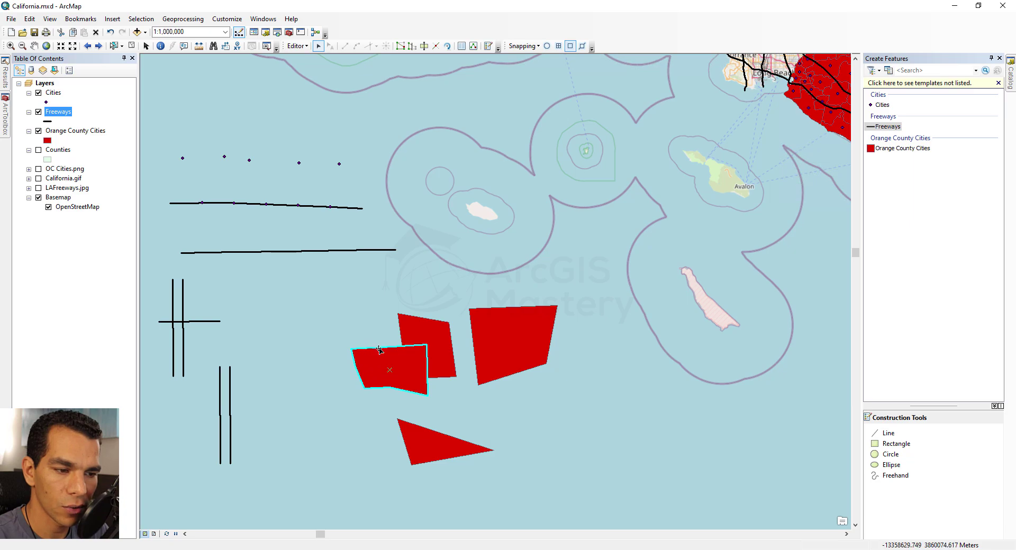
# Clip the middle polygon with the selected polygon, discarding the intersecting area, and move the clipping polygon back to the southwest.
pyautogui.click(296, 46)
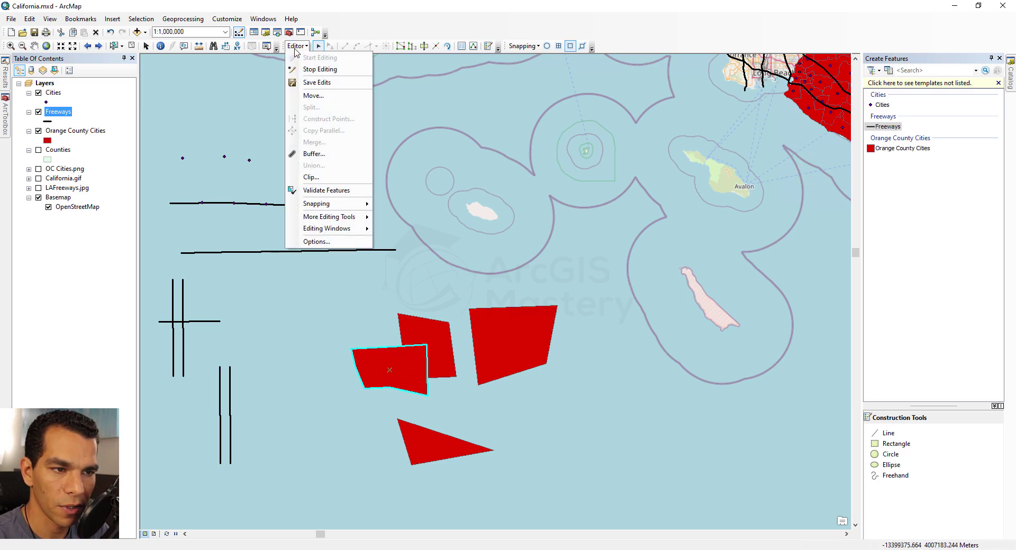
pyautogui.click(315, 182)
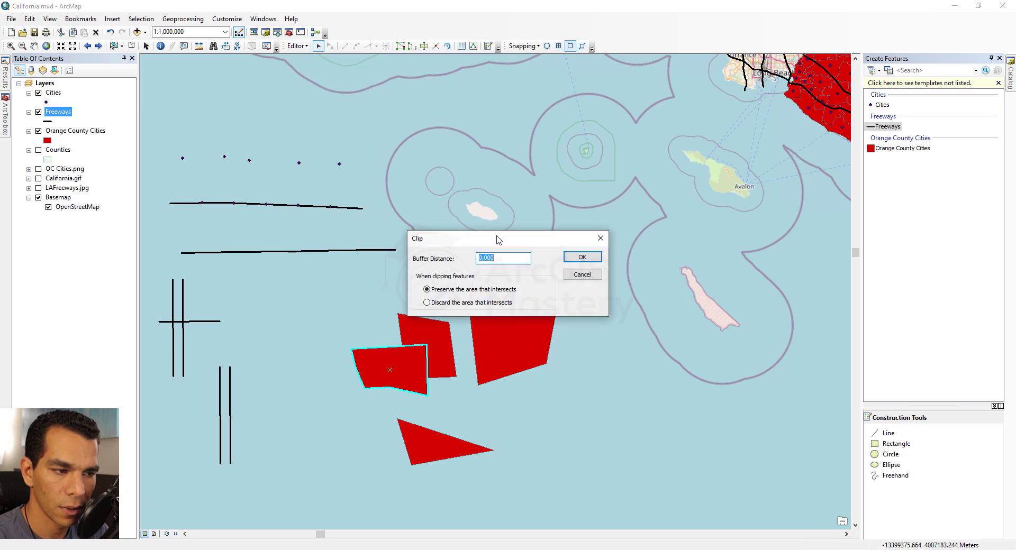
pyautogui.moveTo(497, 240); pyautogui.dragTo(348, 206)
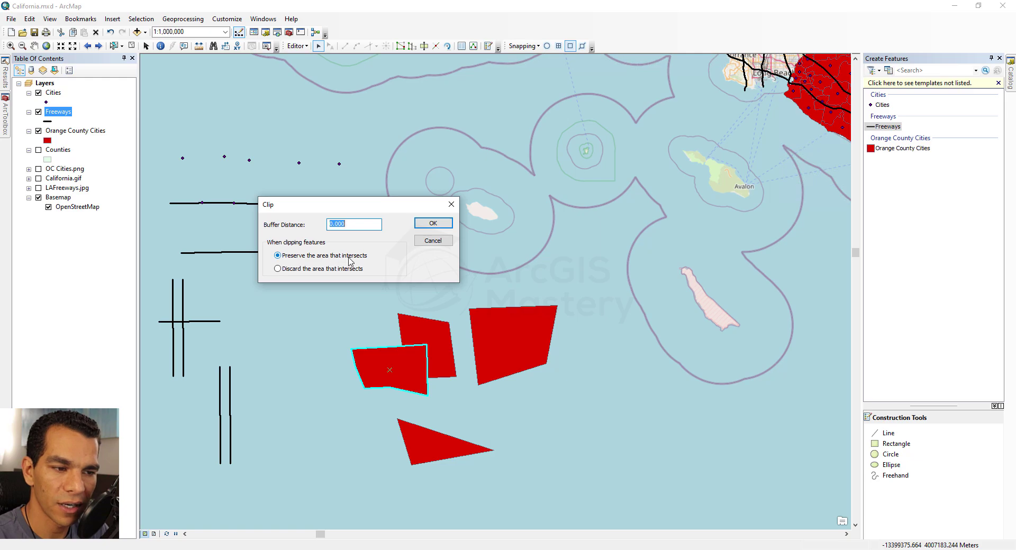
pyautogui.click(295, 270)
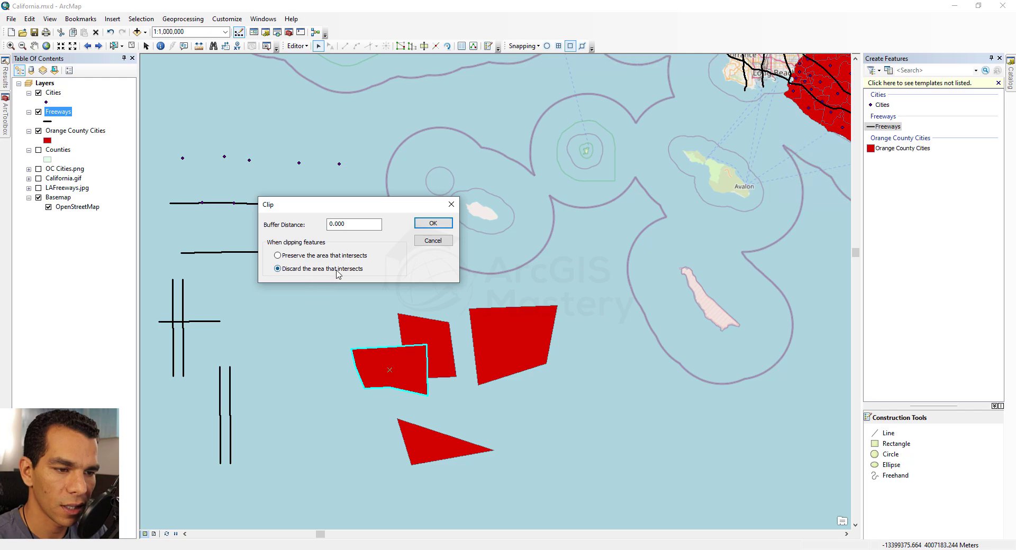
pyautogui.click(432, 224)
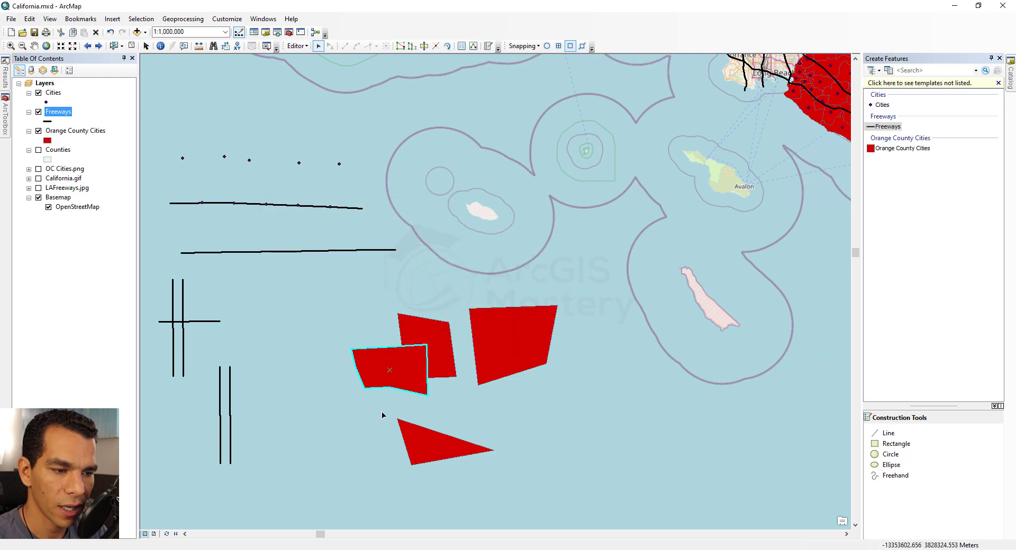
pyautogui.moveTo(406, 377); pyautogui.dragTo(356, 394)
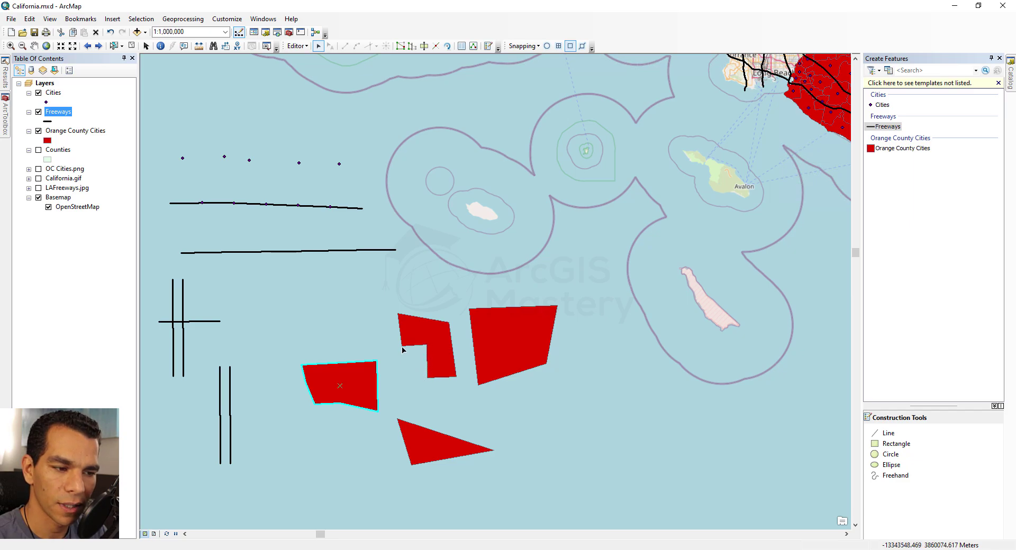
# Move the clipping polygon over the triangle, clip the triangle preserving the intersecting area, and move the clipping polygon away to the northwest.
pyautogui.moveTo(356, 386); pyautogui.dragTo(396, 418)
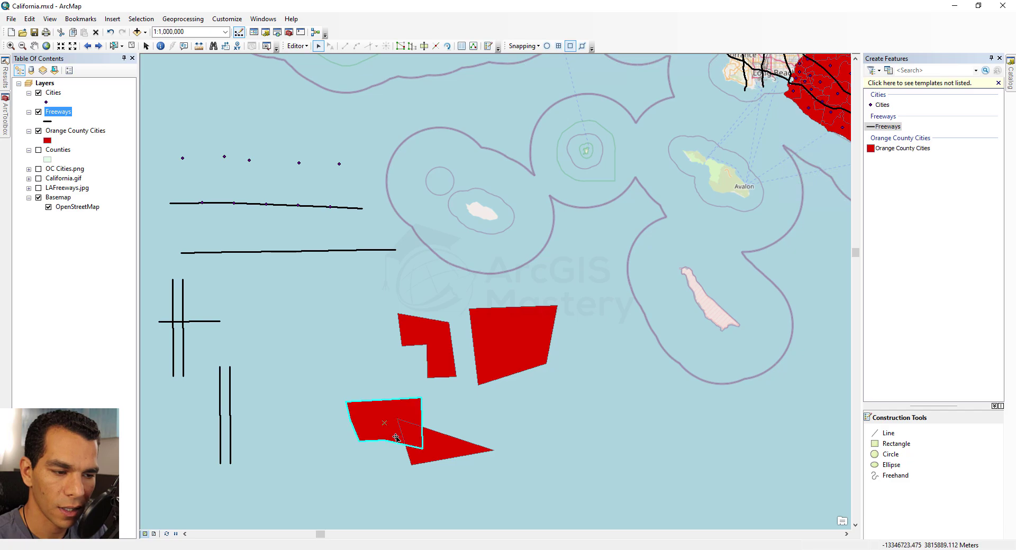
pyautogui.click(296, 46)
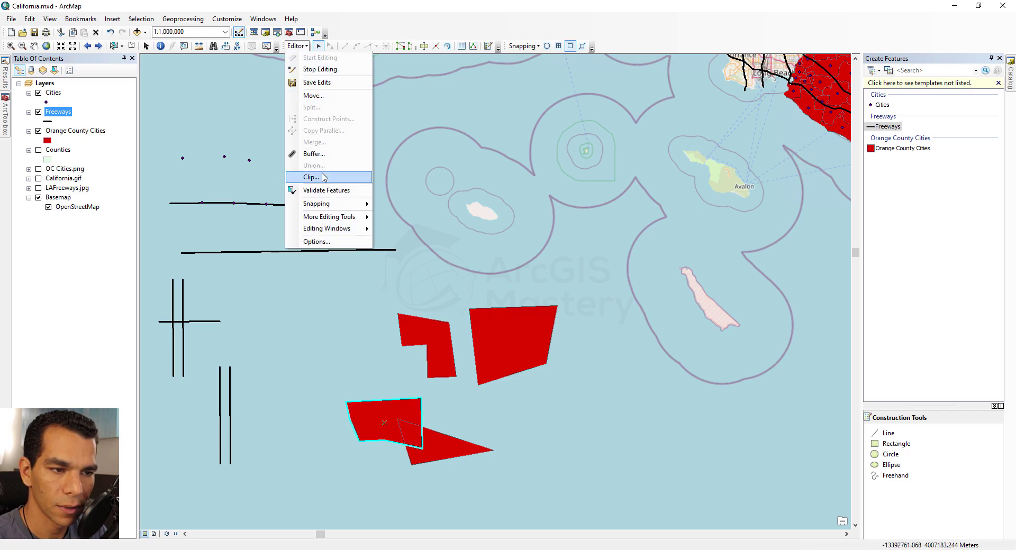
pyautogui.click(320, 173)
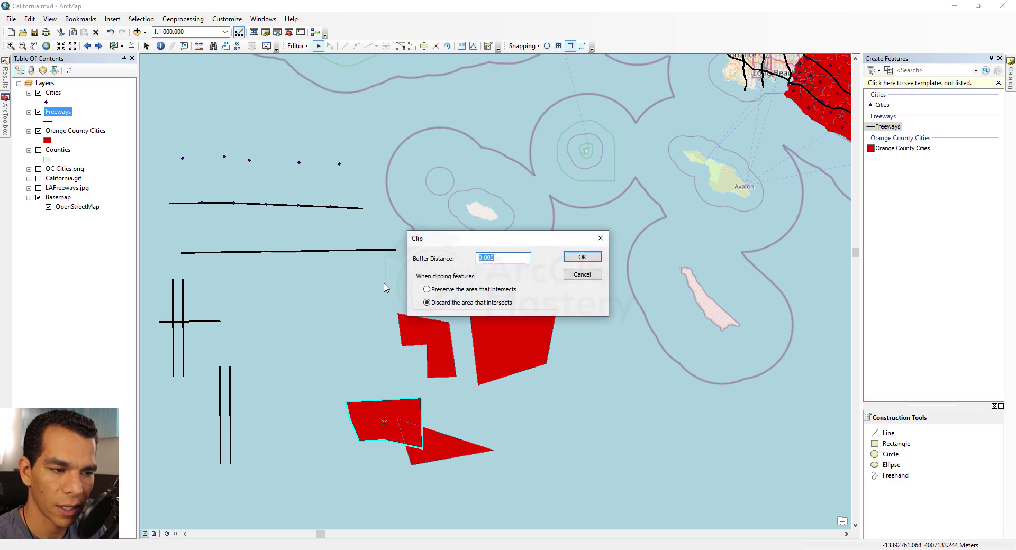
pyautogui.click(426, 289)
pyautogui.click(583, 258)
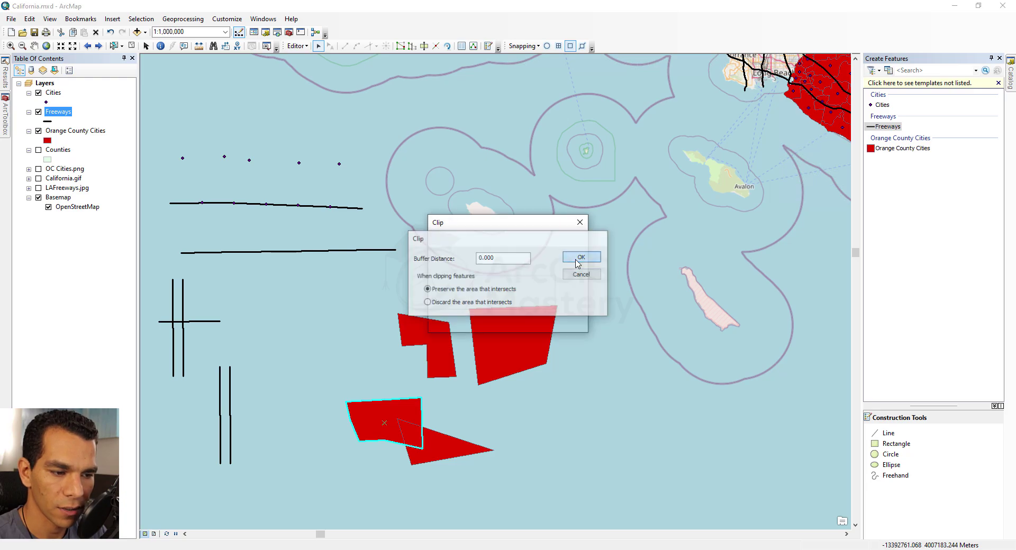
pyautogui.moveTo(366, 411); pyautogui.dragTo(303, 360)
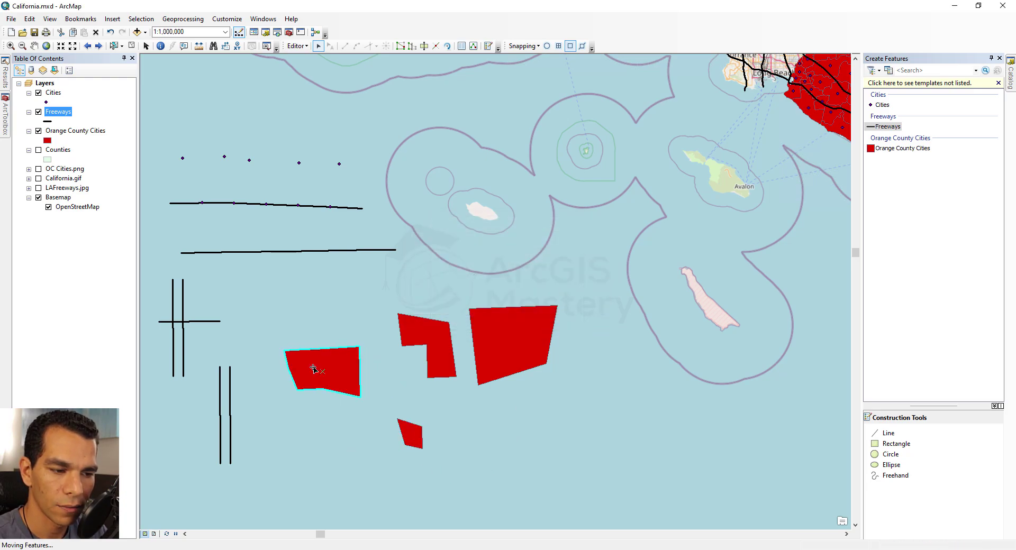
pyautogui.click(407, 441)
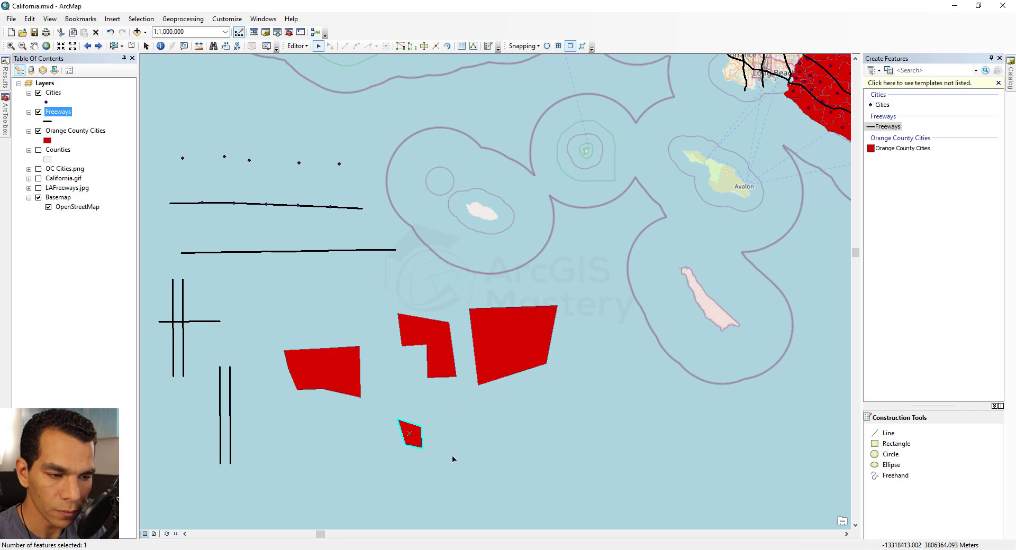
# Undo the last polygon move, the triangle clip and the earlier move onto the triangle.
pyautogui.click(28, 20)
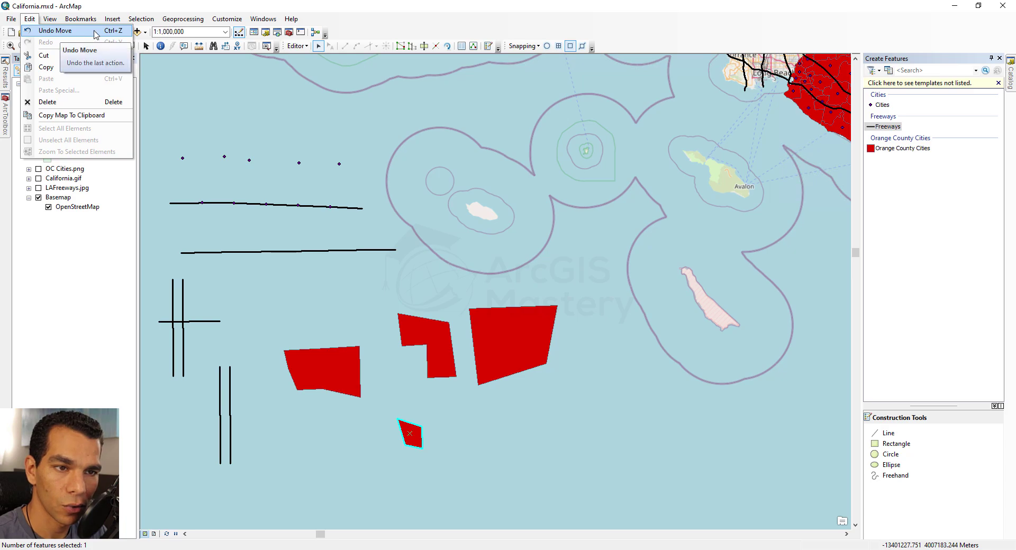
pyautogui.click(69, 32)
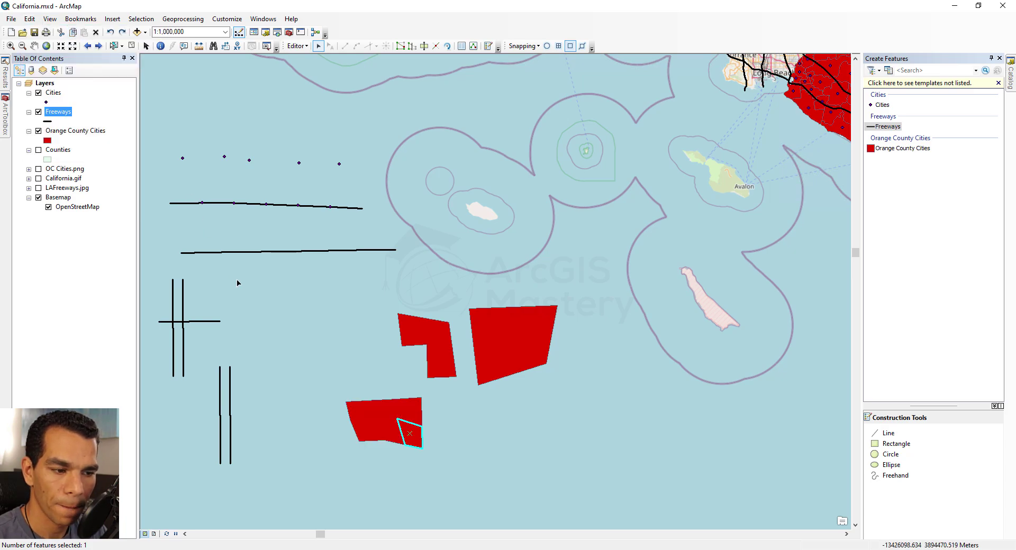
pyautogui.click(49, 19)
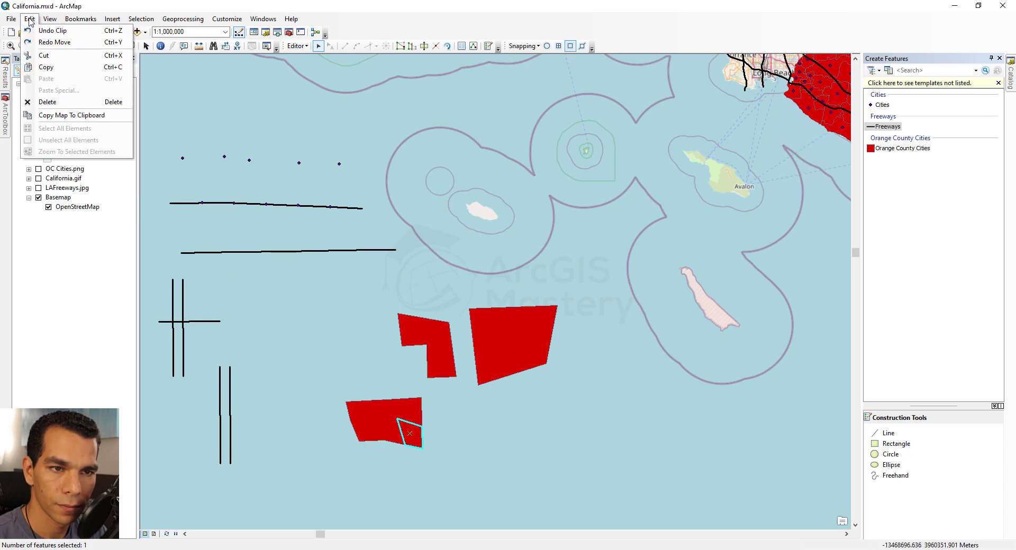
pyautogui.click(53, 32)
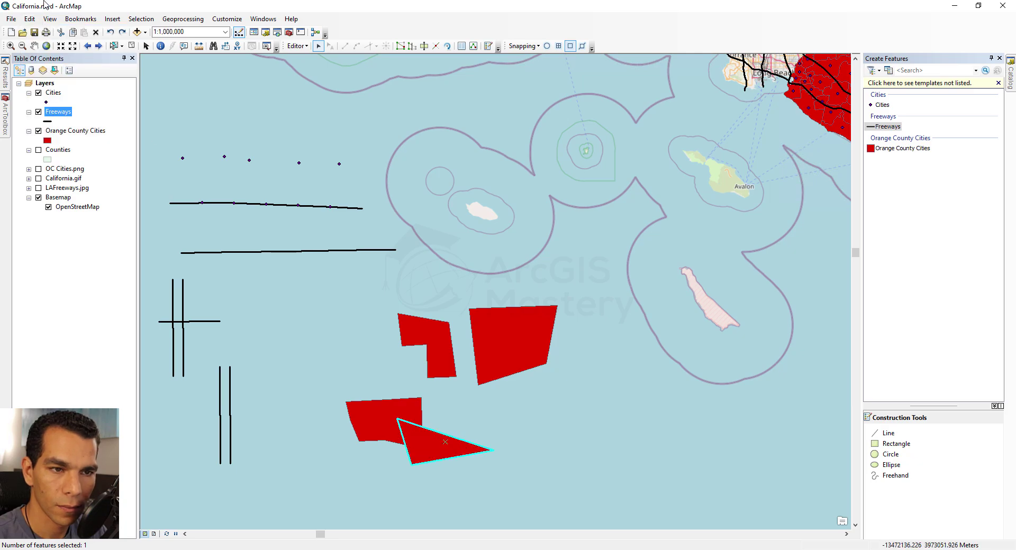
pyautogui.click(51, 21)
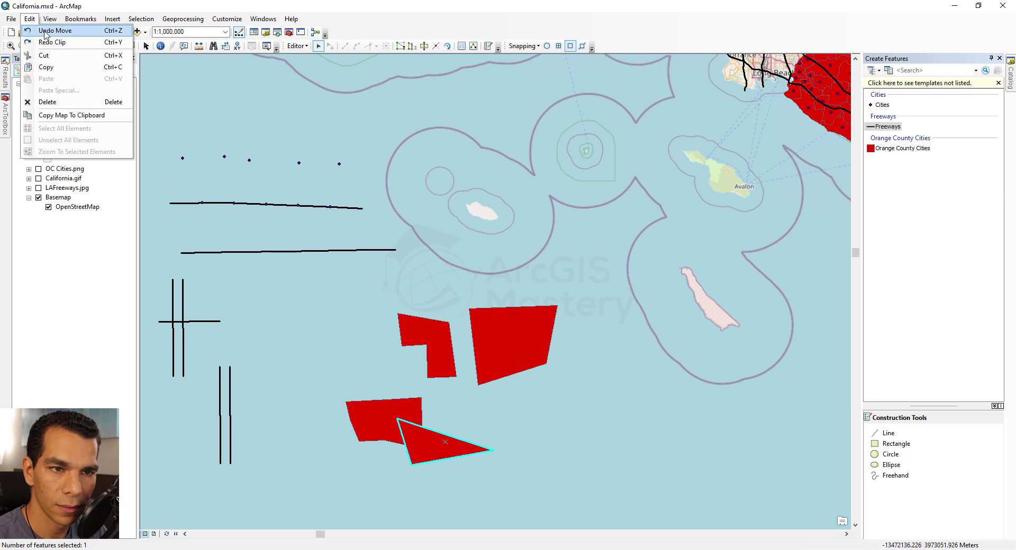
pyautogui.click(50, 31)
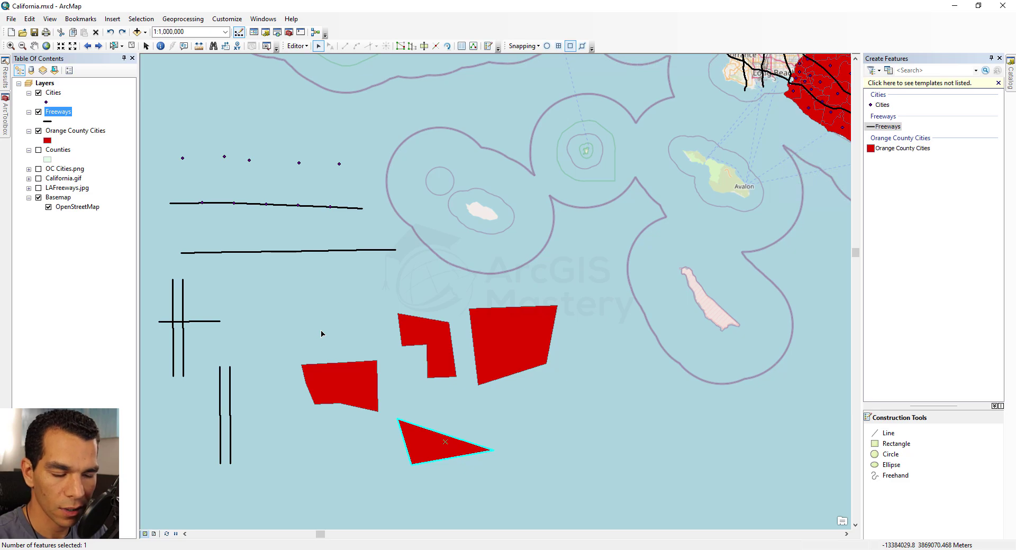
# Redo the move that places the polygon over the triangle and select that polygon.
pyautogui.click(49, 19)
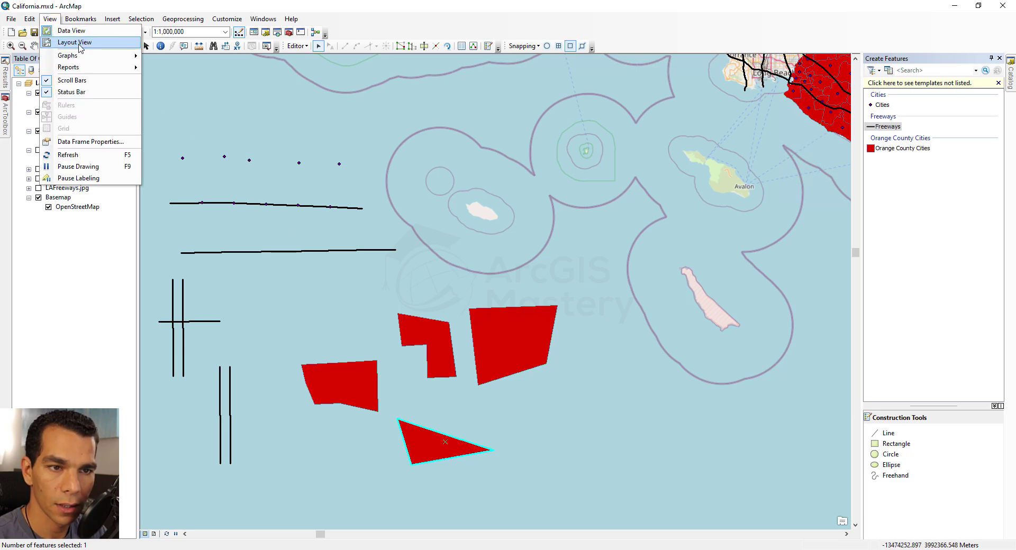
pyautogui.moveTo(30, 19)
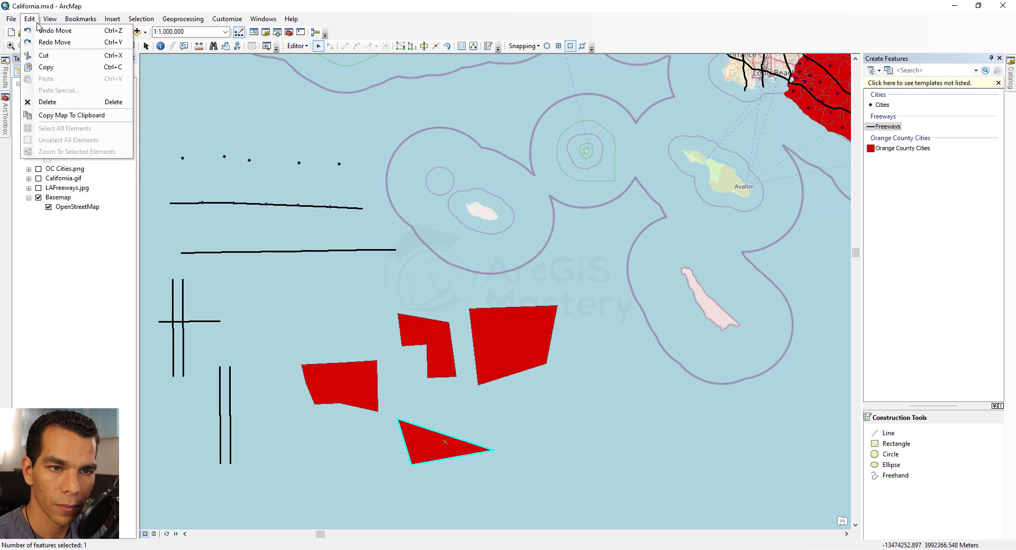
pyautogui.click(57, 42)
pyautogui.click(319, 390)
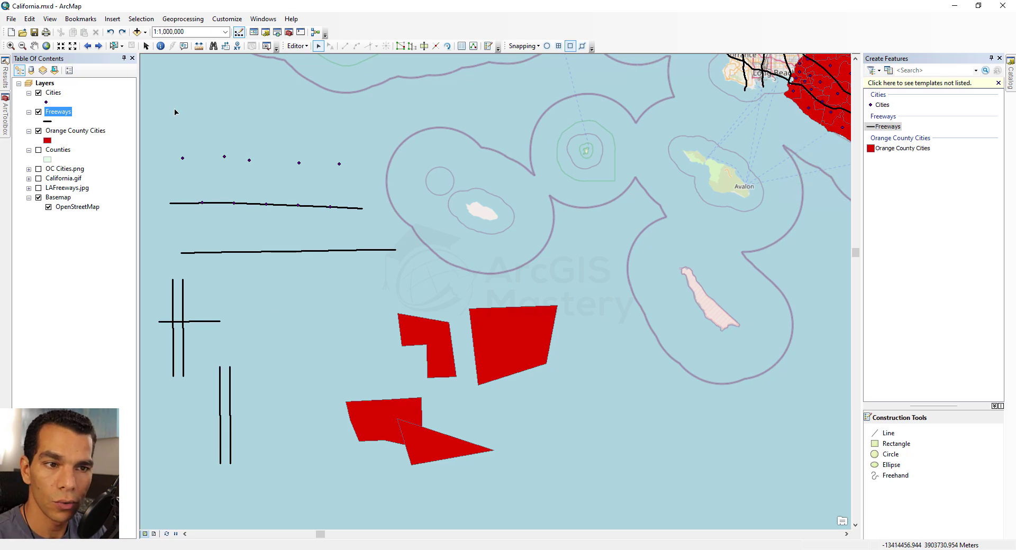
pyautogui.click(30, 20)
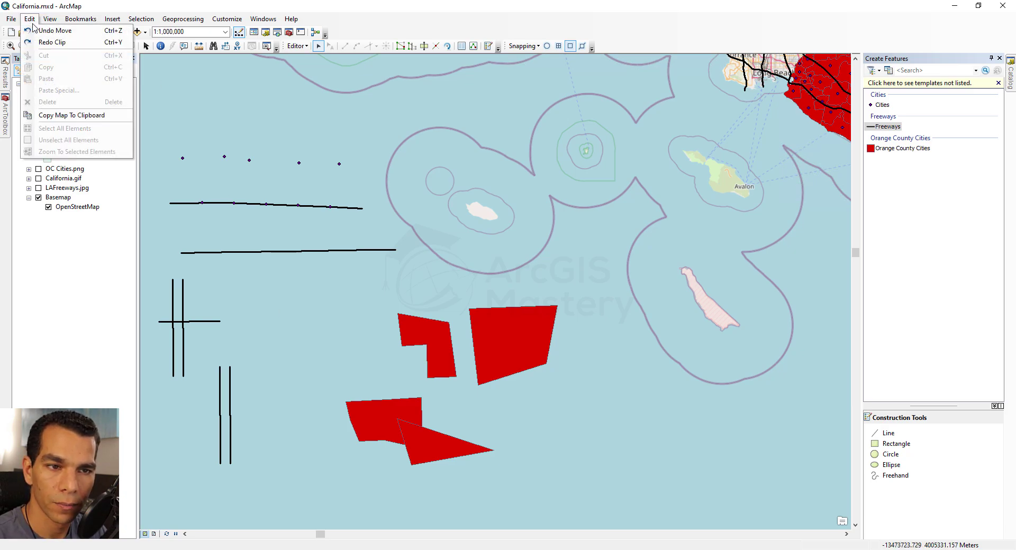
pyautogui.click(37, 30)
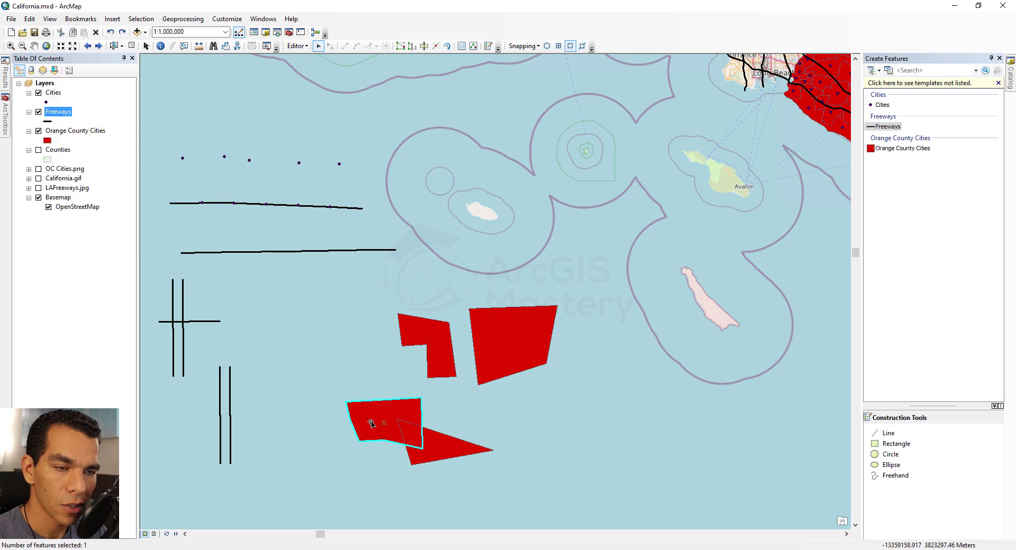
# Clip the triangle with the overlapping polygon using a buffer distance of 5000 and discarding the intersecting area, and undo the clip.
pyautogui.click(296, 46)
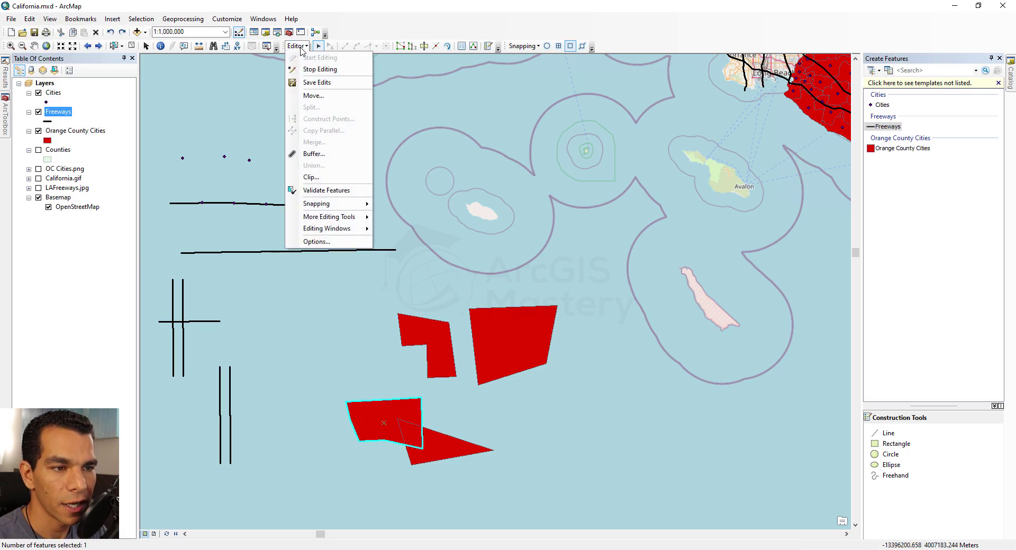
pyautogui.click(315, 176)
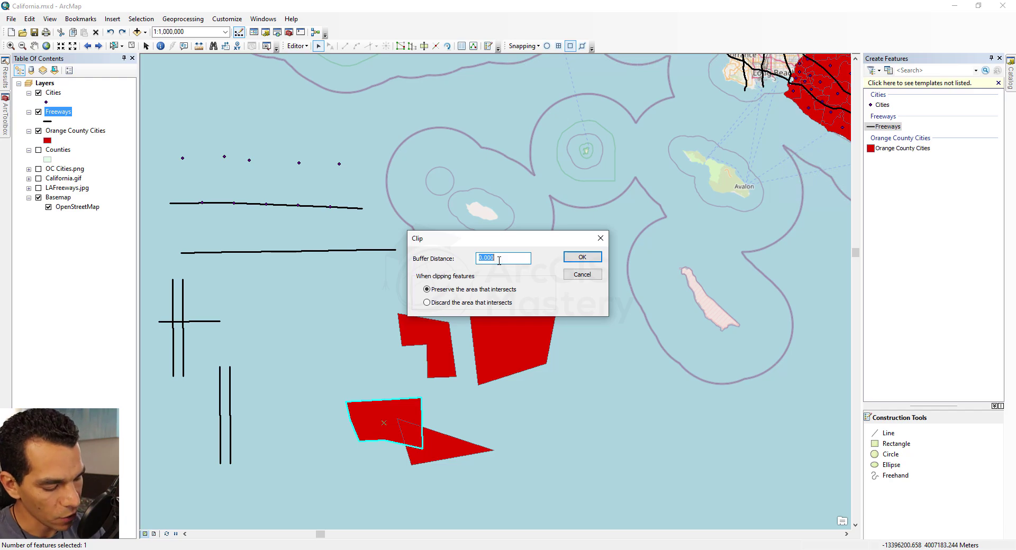
pyautogui.write('50')
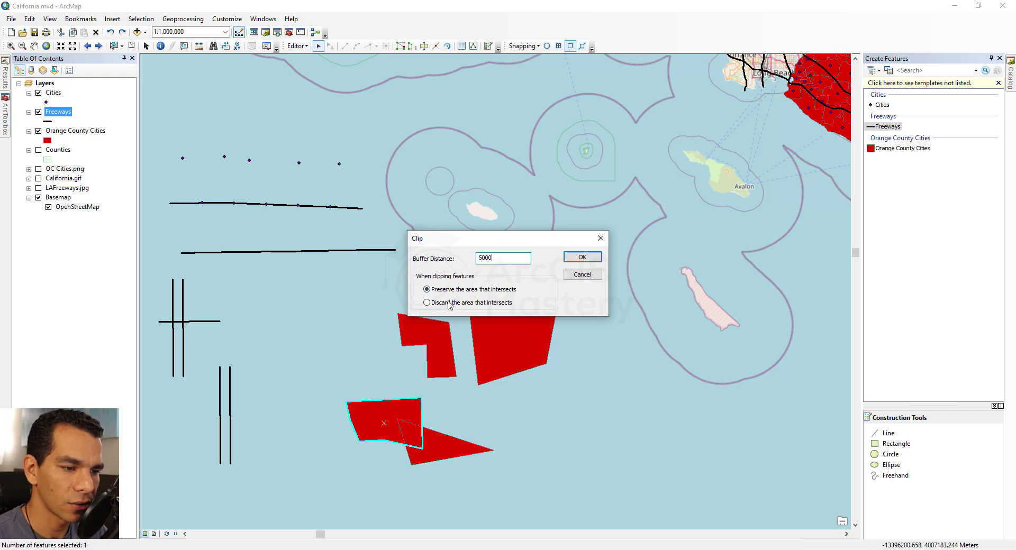
pyautogui.click(426, 303)
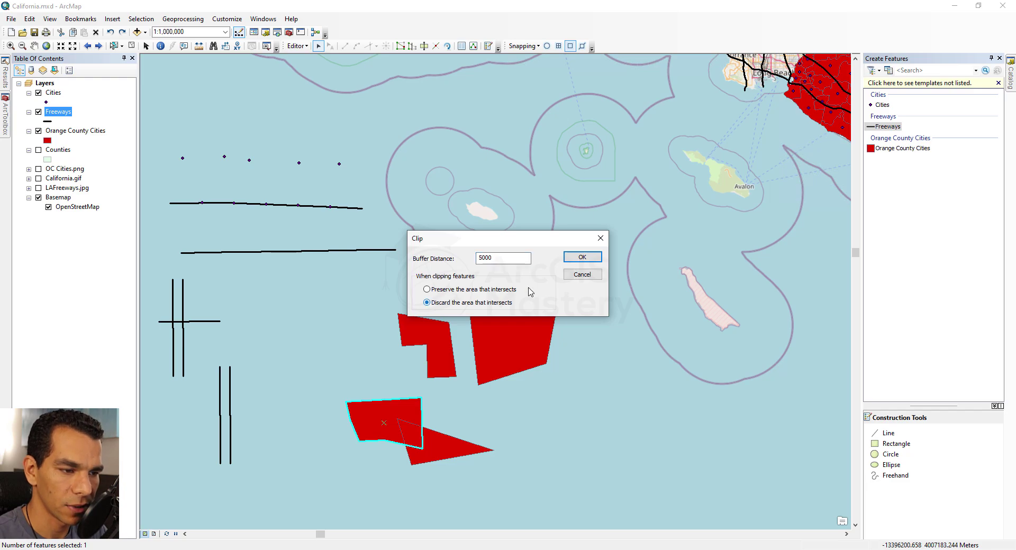
pyautogui.click(582, 258)
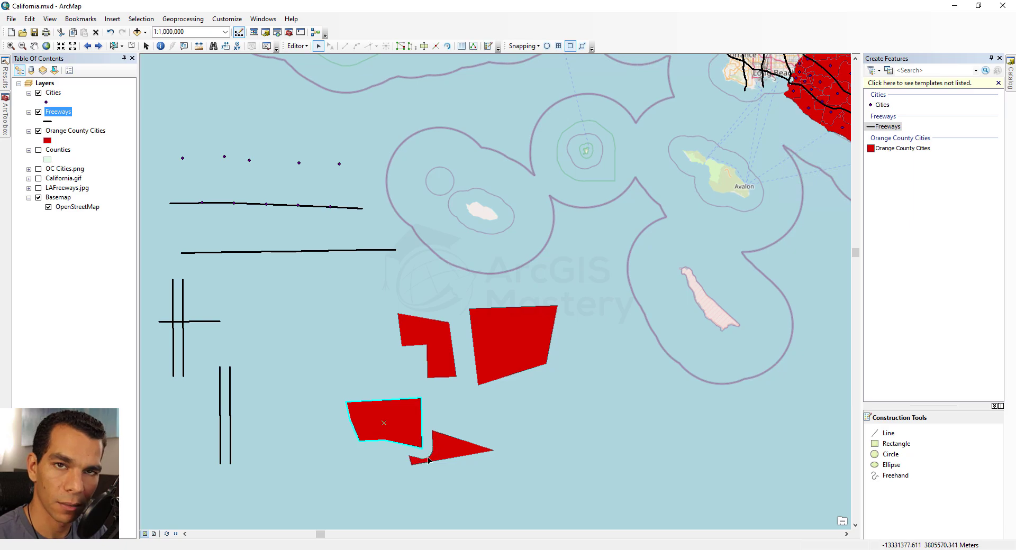
pyautogui.hotkey('ctrl', 'z')
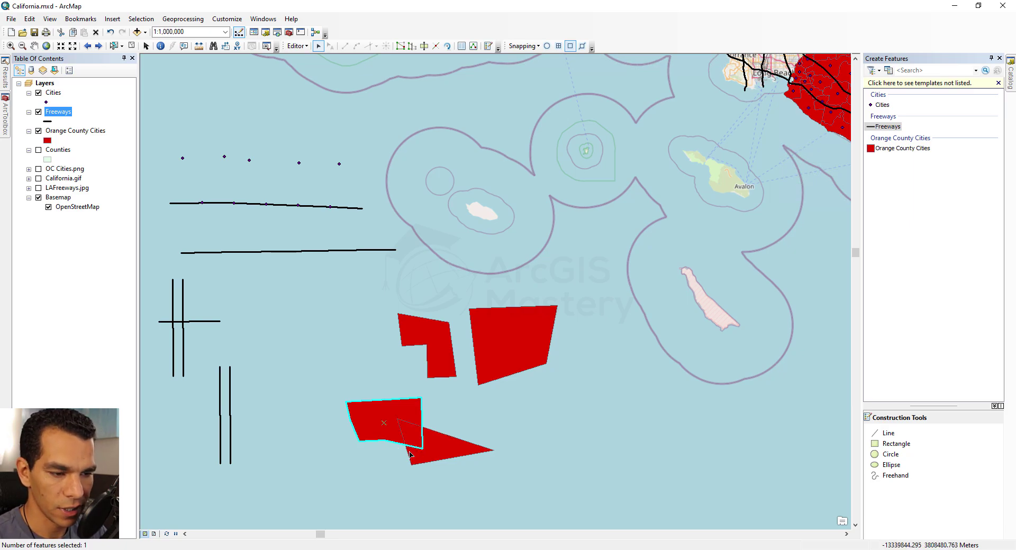
# Move the overlapping polygon northwest, off the triangle and west of the clipped middle polygon, and clear the selection.
pyautogui.click(366, 458)
pyautogui.click(384, 428)
pyautogui.moveTo(384, 428); pyautogui.dragTo(317, 341)
pyautogui.click(397, 401)
# Open the Sketch Properties editing window and display the vertex coordinates of the westernmost red polygon.
pyautogui.click(297, 47)
pyautogui.moveTo(348, 207)
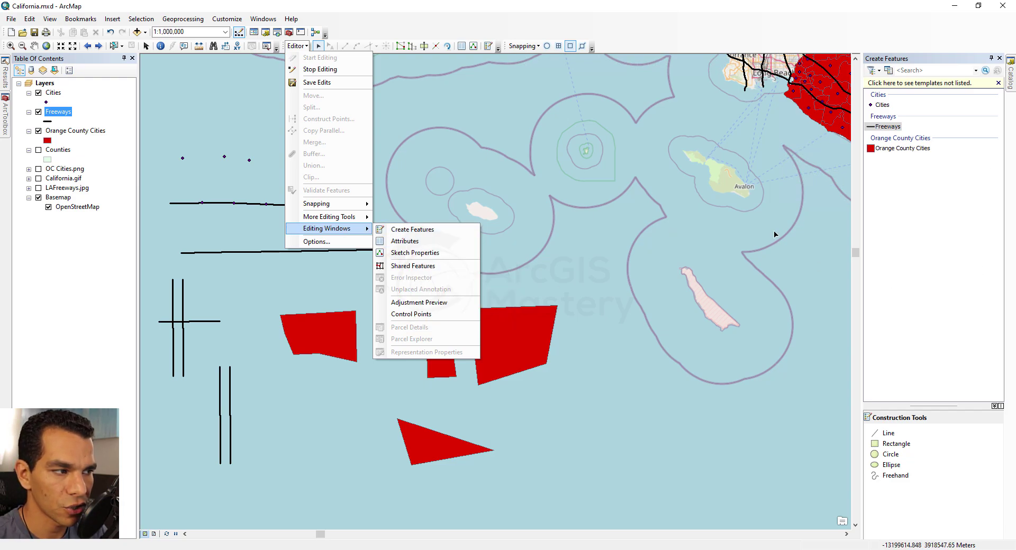
pyautogui.click(433, 253)
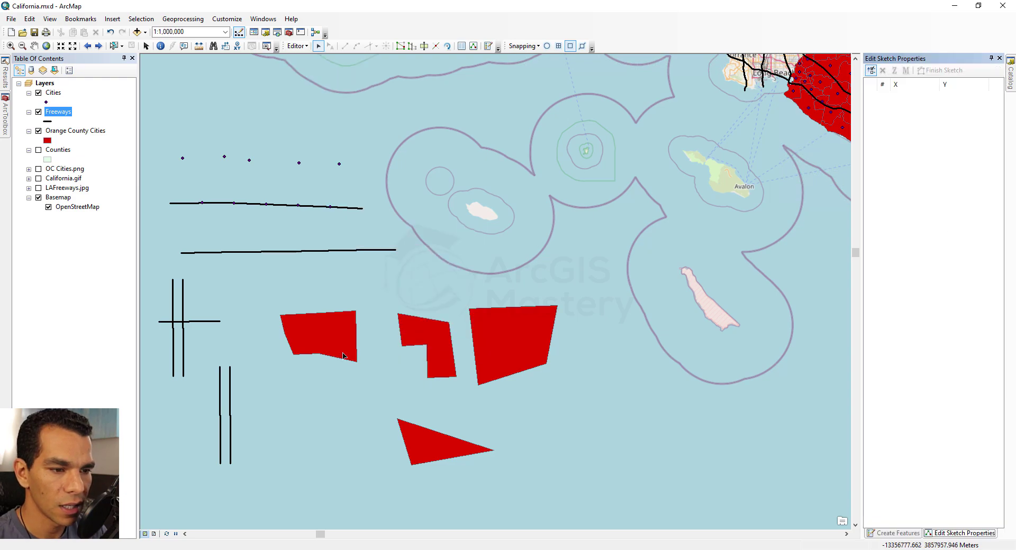
pyautogui.doubleClick(325, 333)
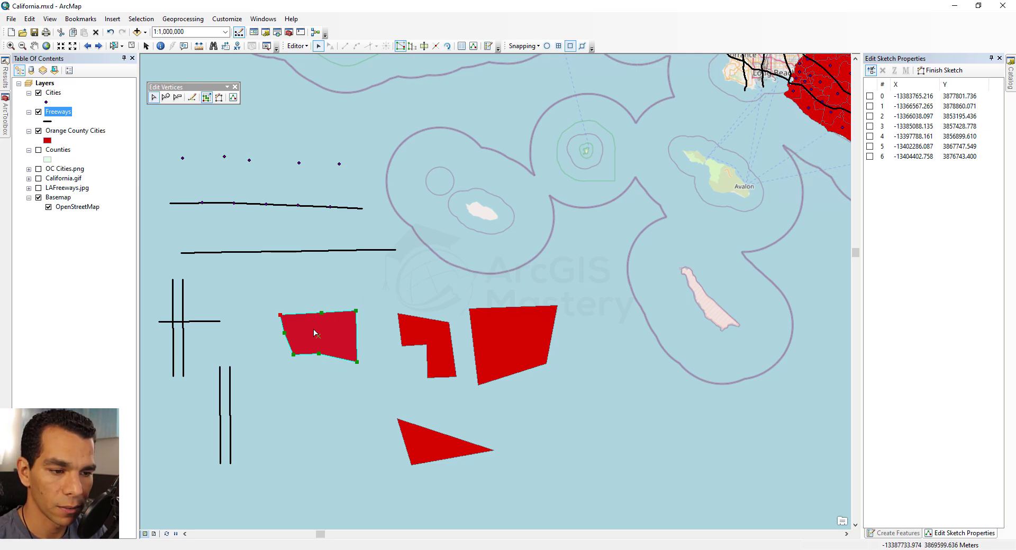
# Examine the General, Digitizer, Topology, Versioning and Units settings in the Editing Options and close them without changes.
pyautogui.click(297, 47)
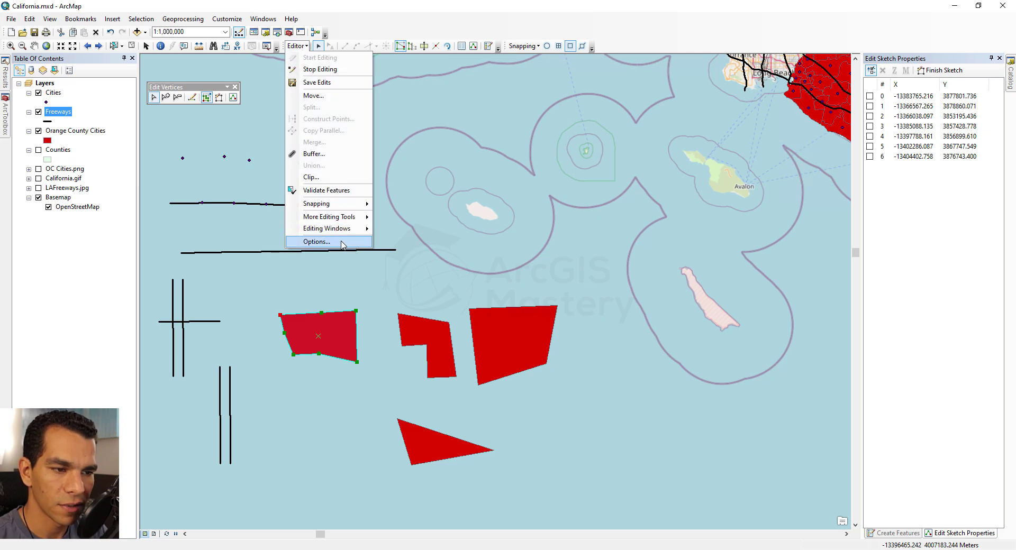
pyautogui.click(318, 242)
pyautogui.click(403, 154)
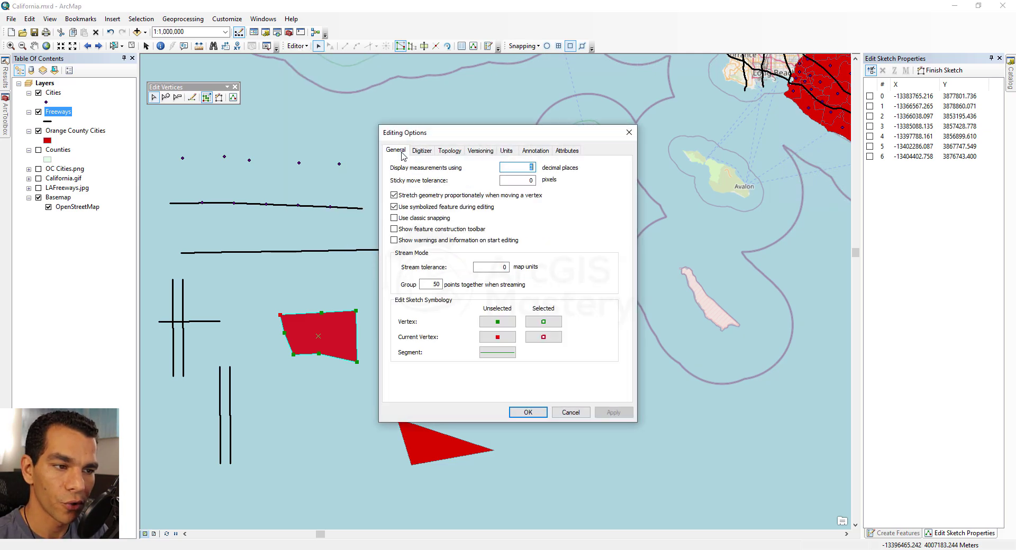
pyautogui.click(422, 153)
pyautogui.click(451, 153)
pyautogui.click(483, 154)
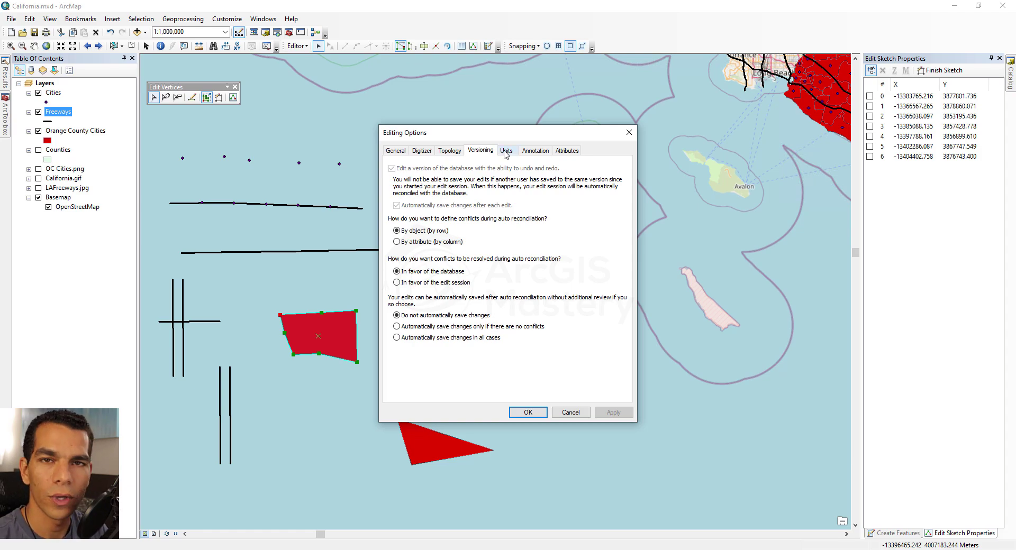
pyautogui.click(506, 151)
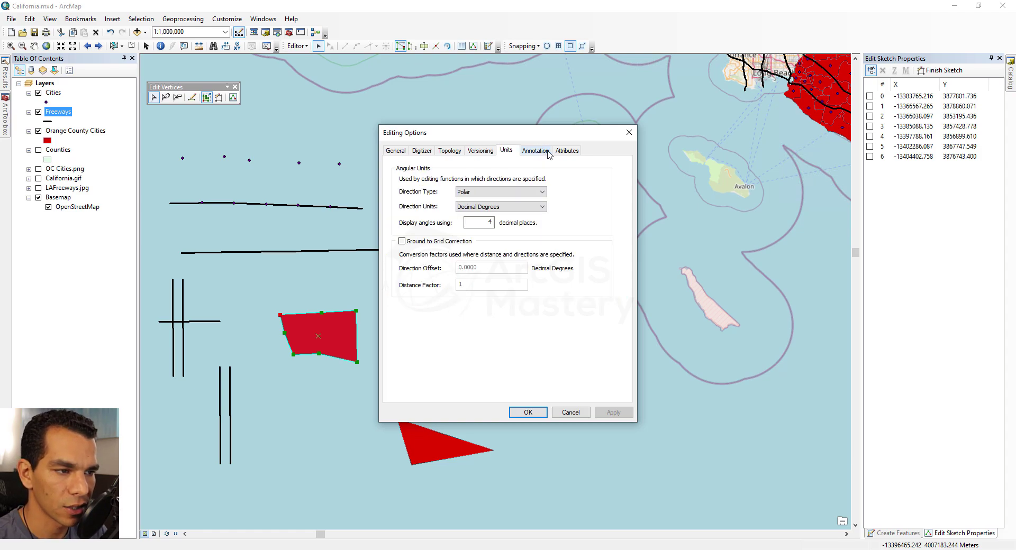
pyautogui.click(630, 132)
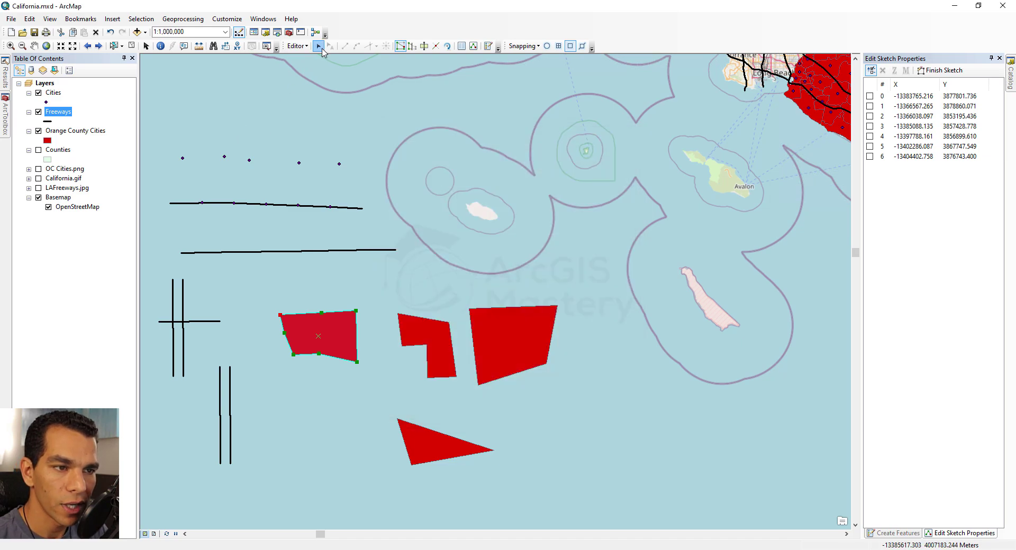
# Reopen the westernmost red polygon's vertices for editing, and hide and redisplay the Edit Vertices toolbar.
pyautogui.click(324, 297)
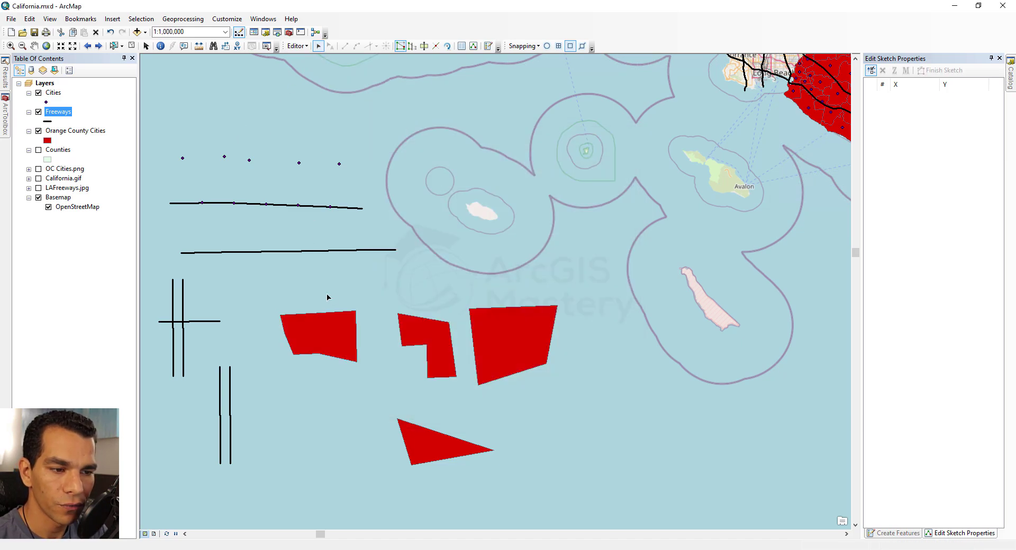
pyautogui.click(332, 329)
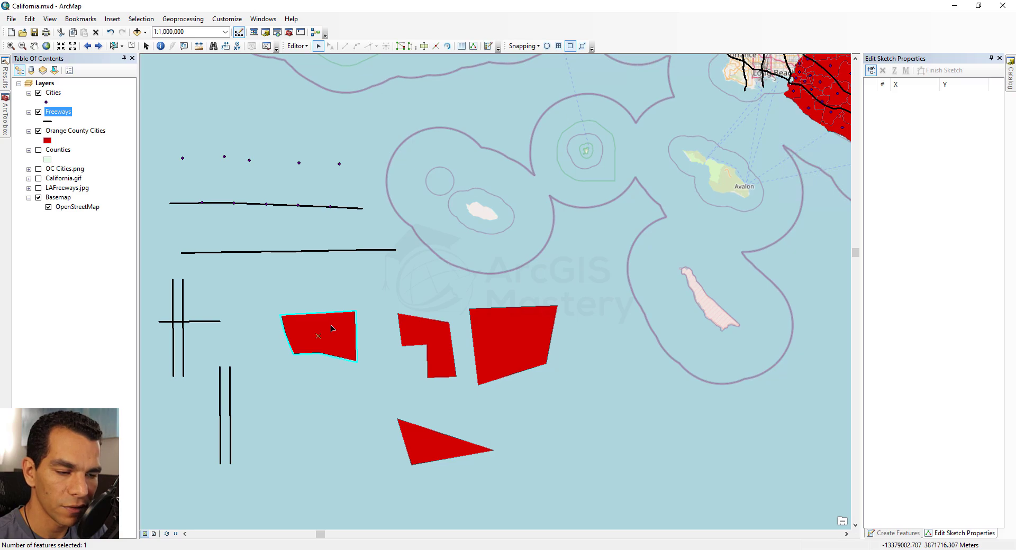
pyautogui.doubleClick(331, 327)
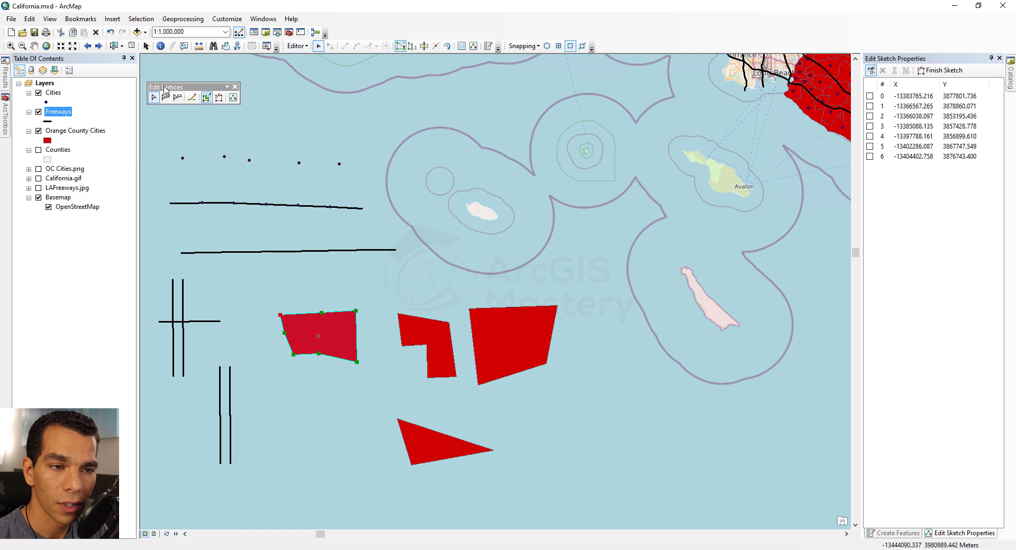
pyautogui.click(235, 87)
pyautogui.rightClick(399, 30)
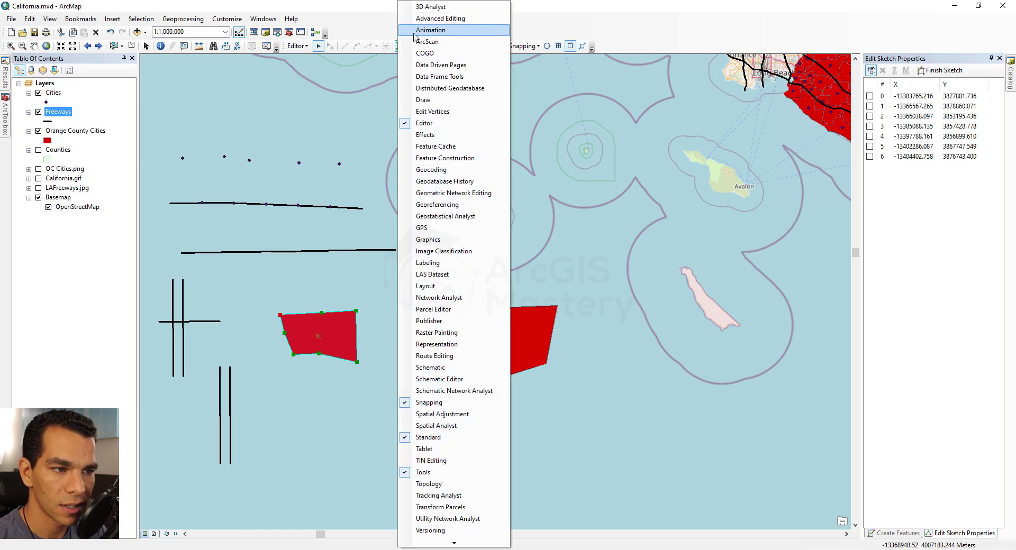
pyautogui.click(441, 111)
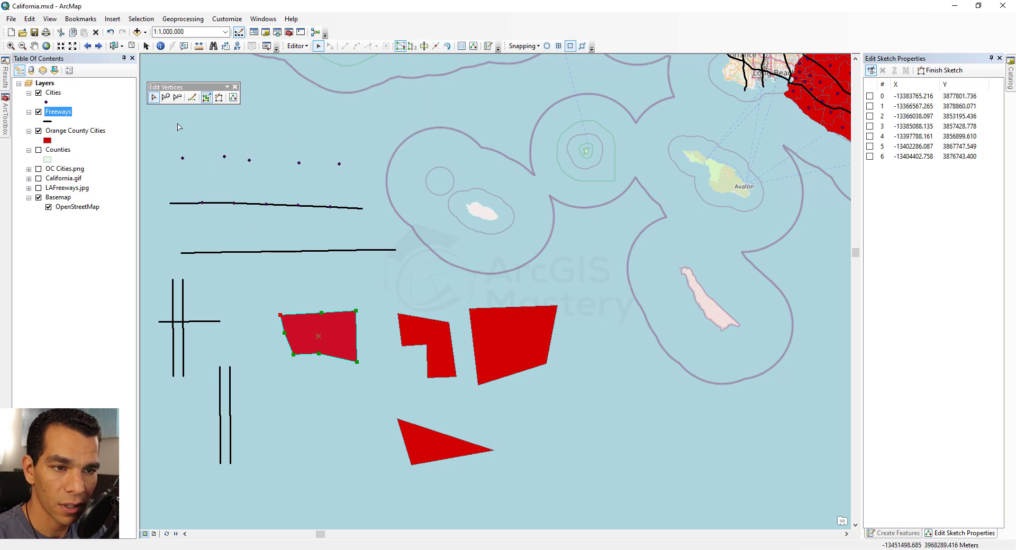
# Add one vertex on the north edge and one on the east edge of the westernmost red polygon.
pyautogui.click(166, 97)
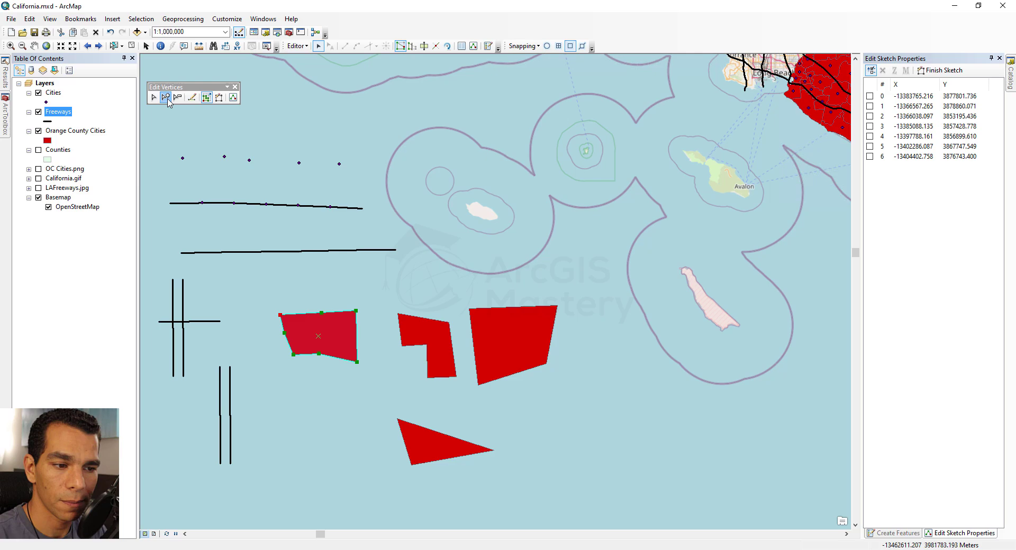
pyautogui.click(302, 314)
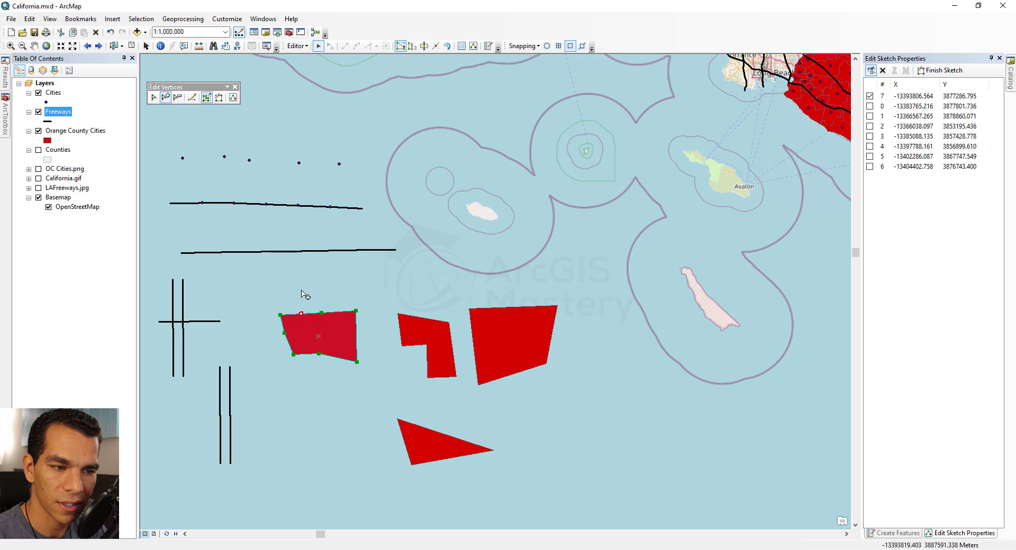
pyautogui.click(357, 335)
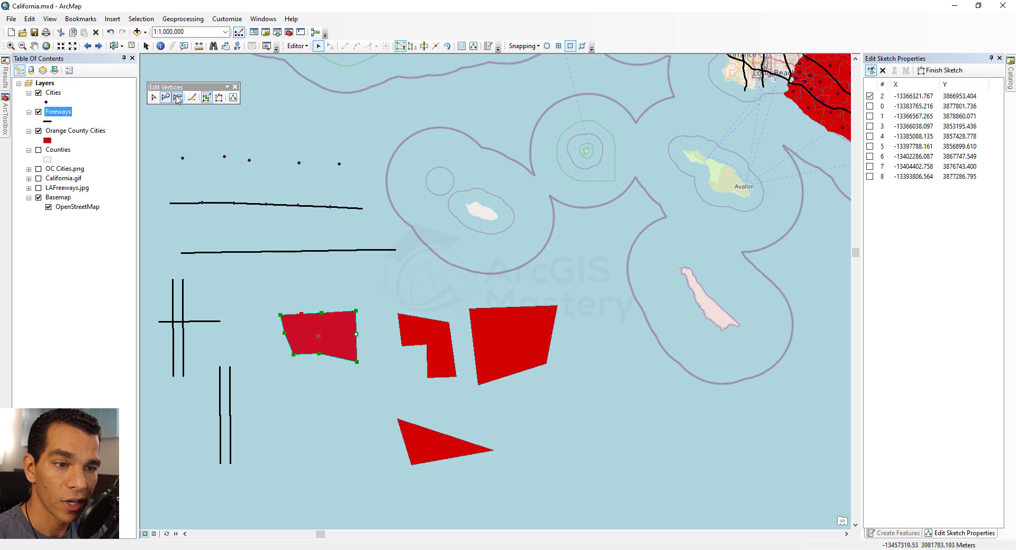
# Delete the two added vertices and the northeast corner vertex of the westernmost red polygon, and finish the sketch.
pyautogui.click(178, 97)
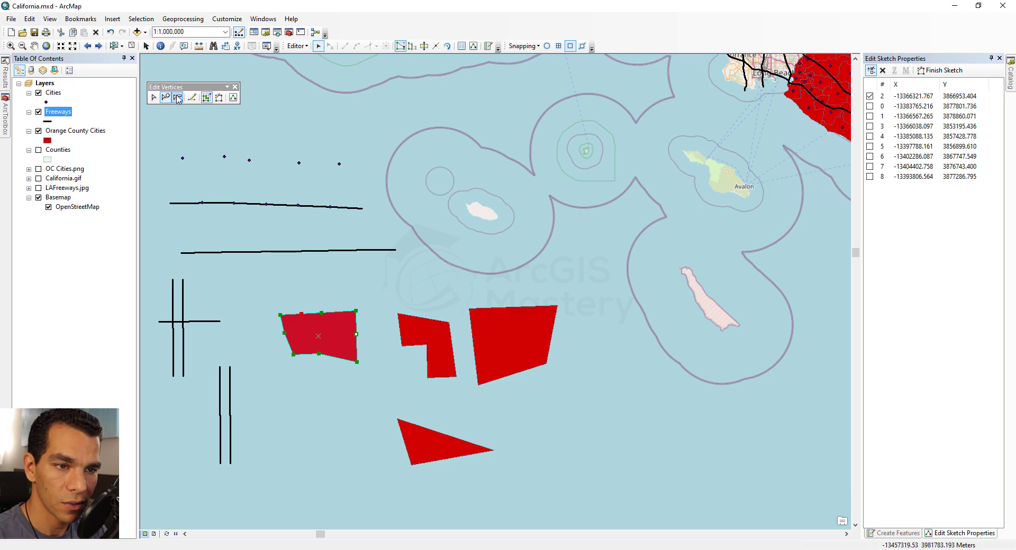
pyautogui.click(302, 316)
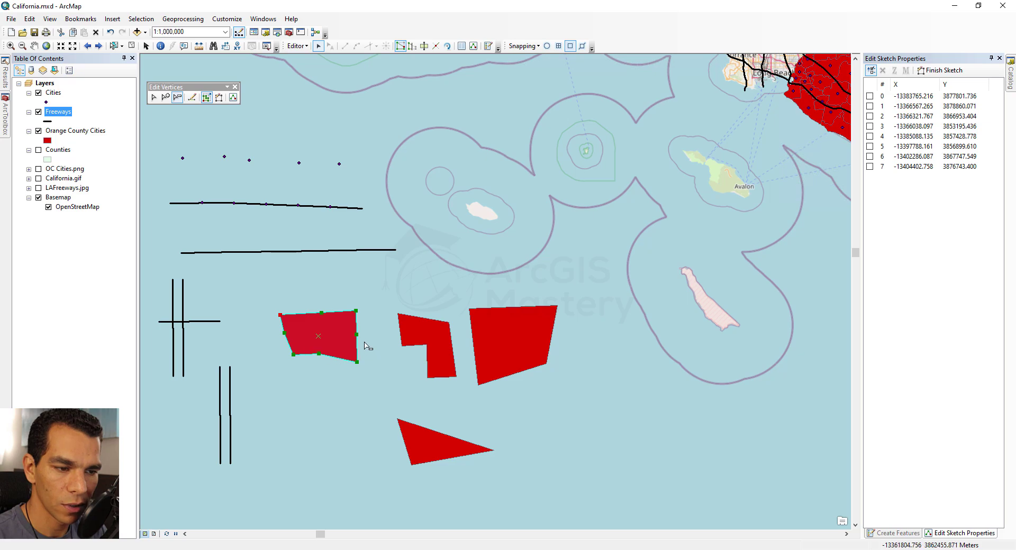
pyautogui.click(357, 335)
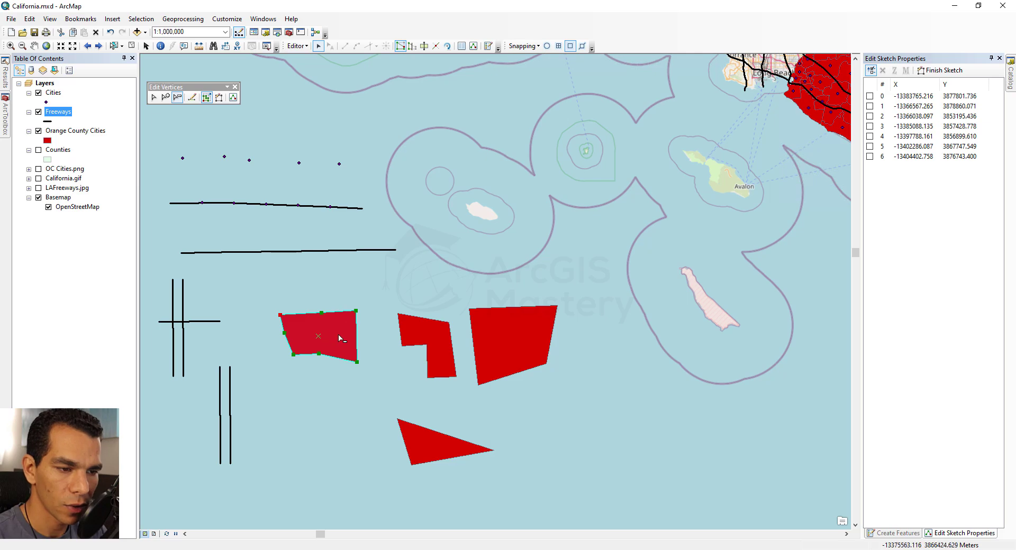
pyautogui.click(357, 315)
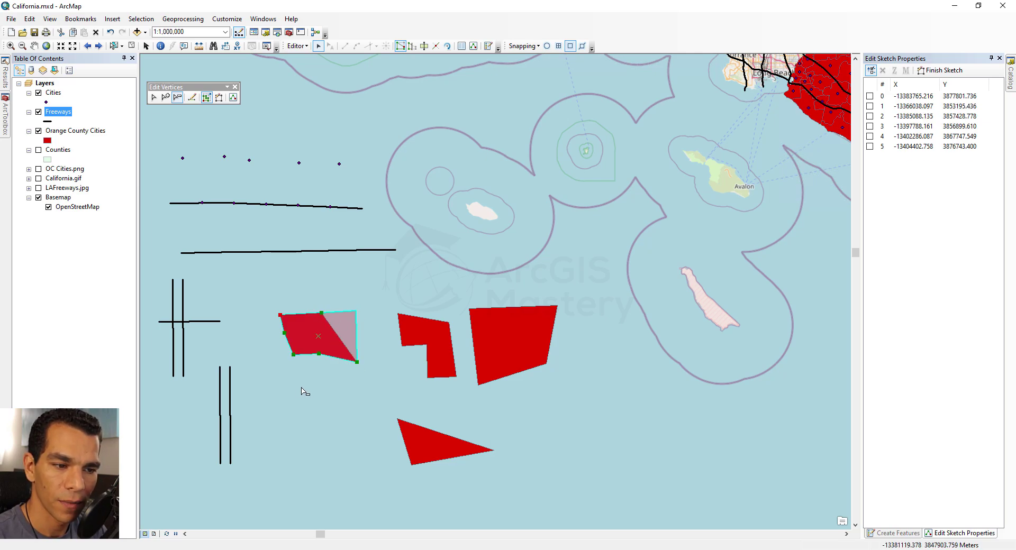
pyautogui.press('d')
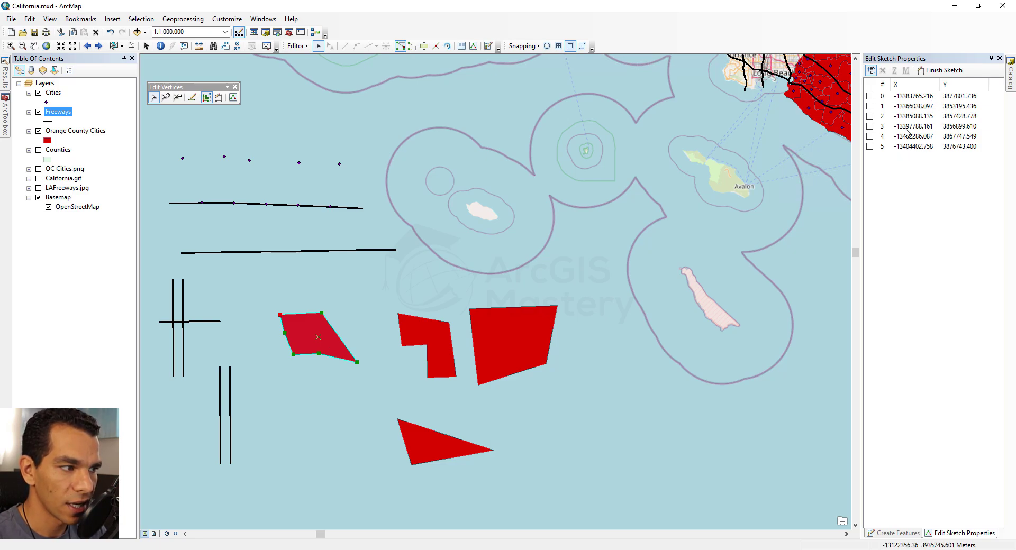
# Highlight vertices 4 to 0 of the polygon one after another in the sketch coordinate list to locate them on the map.
pyautogui.click(892, 141)
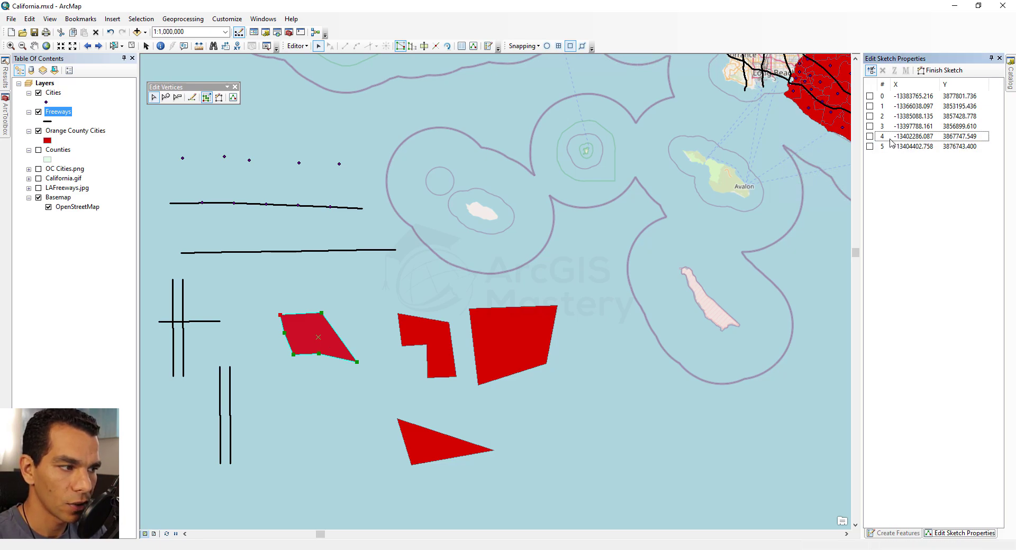
pyautogui.click(892, 139)
pyautogui.click(892, 127)
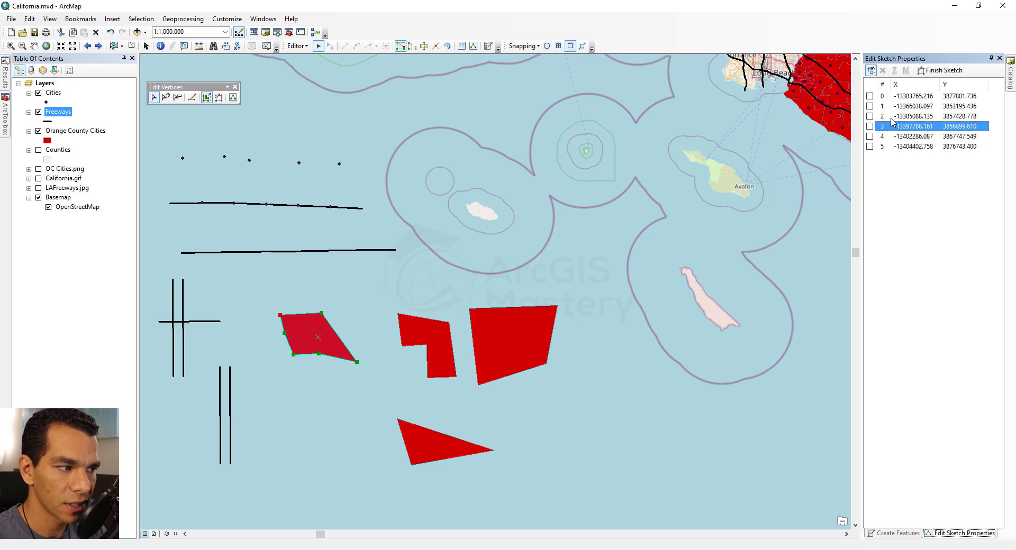
pyautogui.click(892, 120)
pyautogui.click(892, 108)
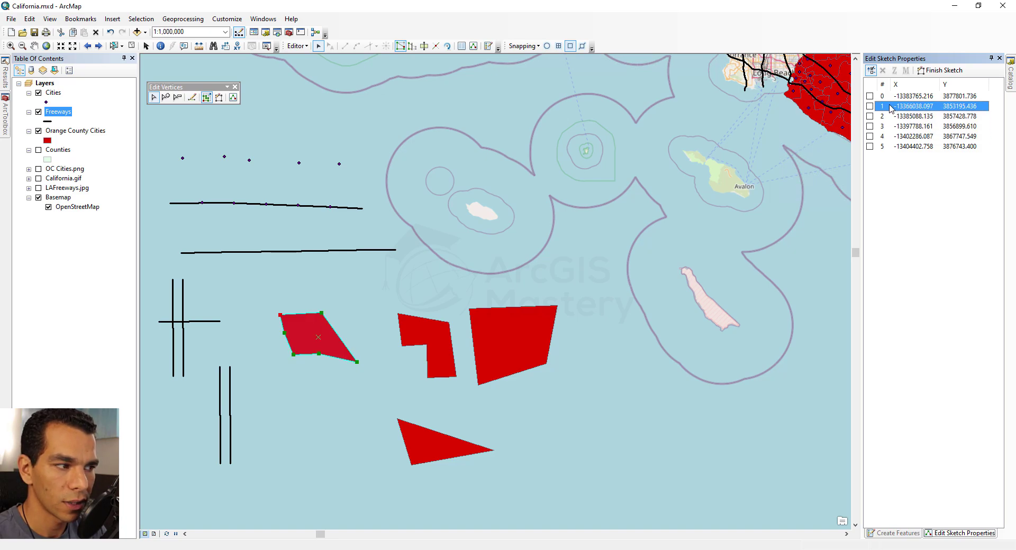
pyautogui.click(891, 97)
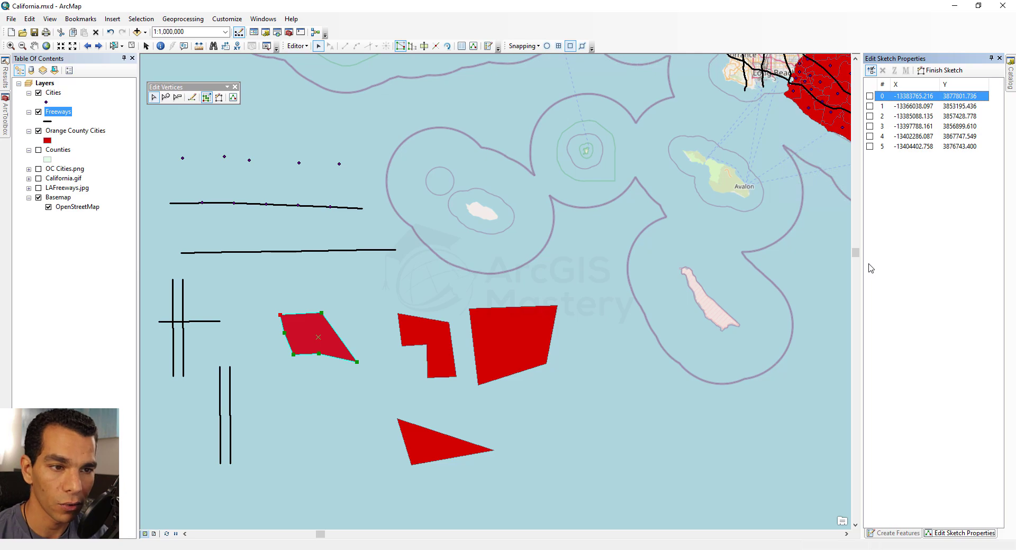
pyautogui.click(870, 269)
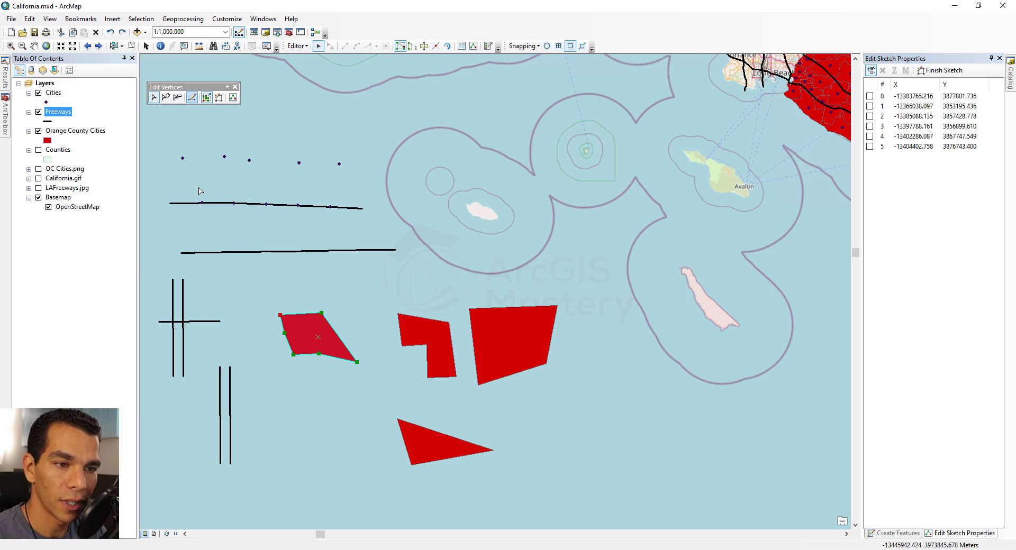
# Clear the polygon selection and open the vertices of the southern of the two long horizontal lines for editing.
pyautogui.click(251, 415)
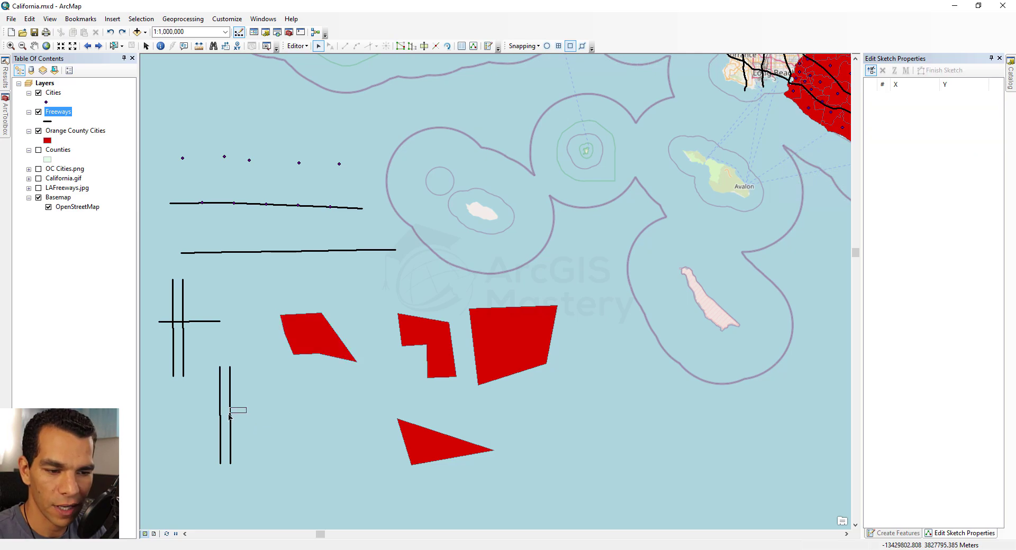
pyautogui.click(226, 418)
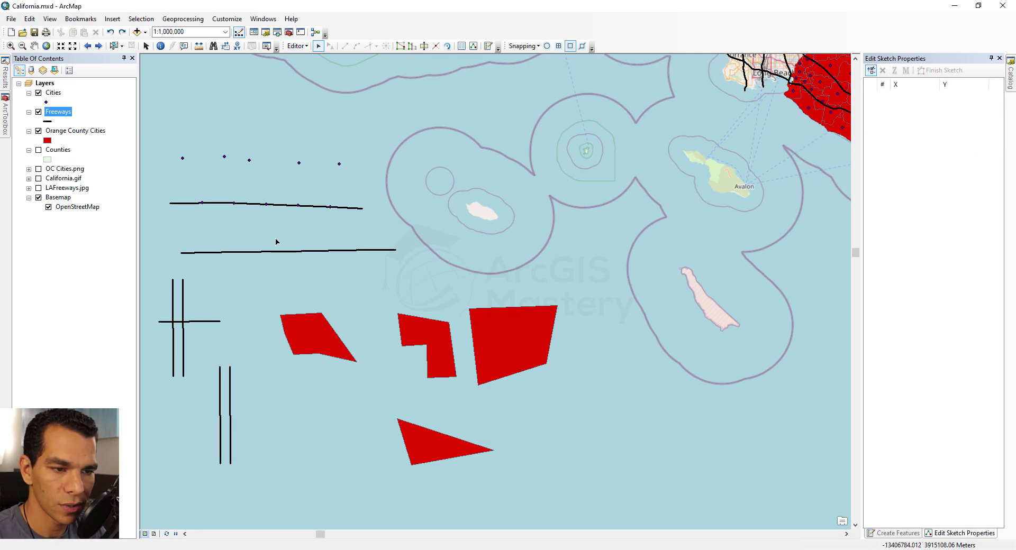
pyautogui.click(273, 252)
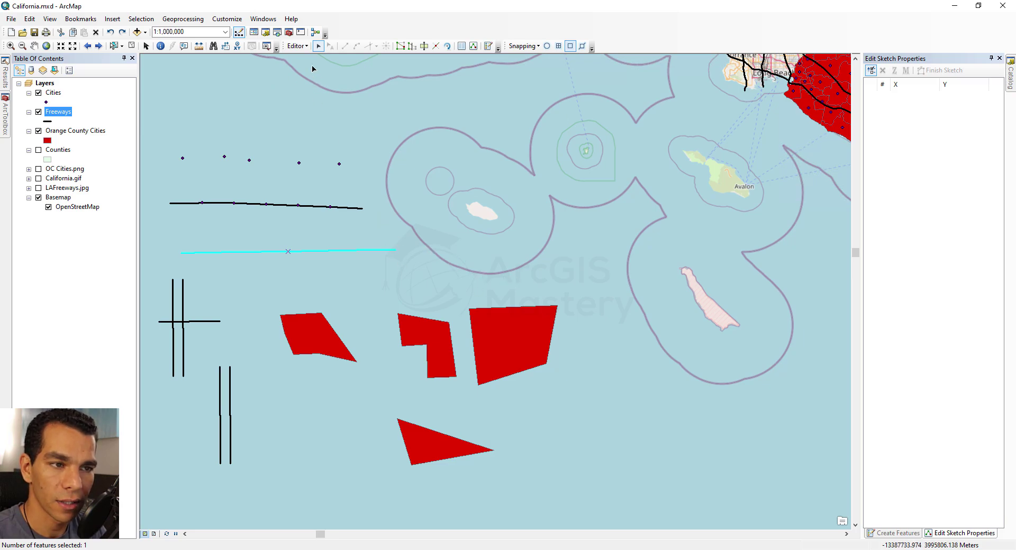
pyautogui.click(296, 46)
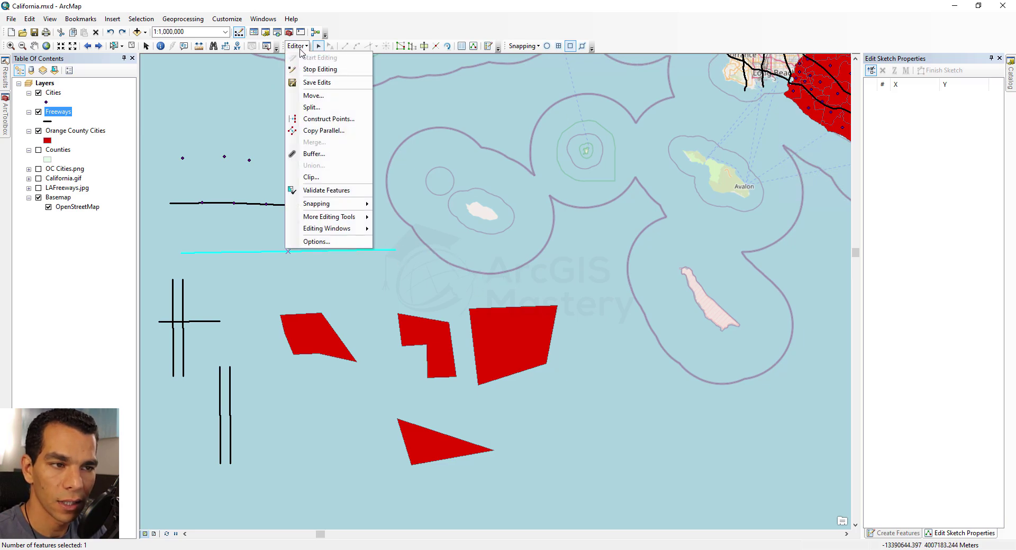
pyautogui.doubleClick(261, 253)
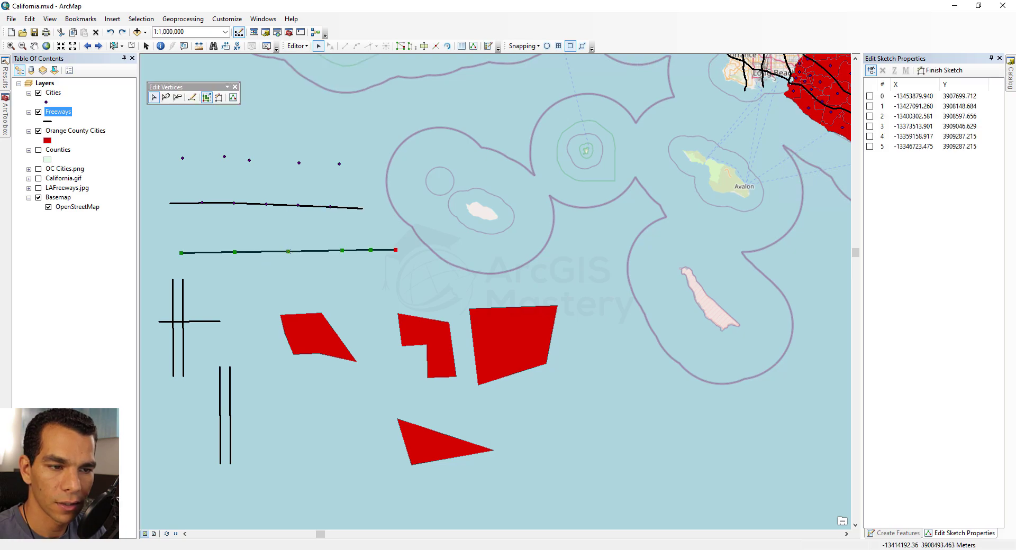
# Continue the line from its east end with four segments running southeast and east, to a total length of about 179,677 m.
pyautogui.click(192, 97)
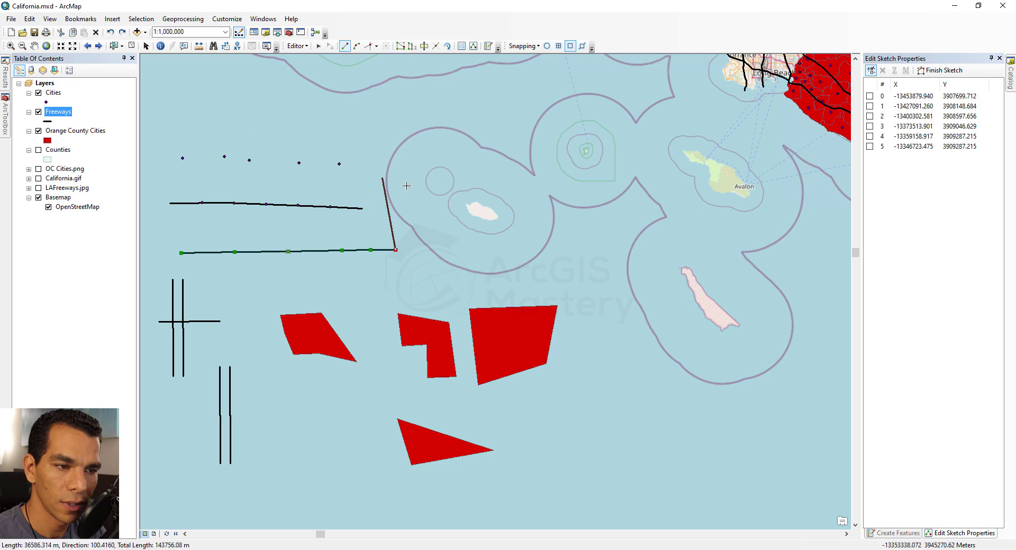
pyautogui.click(425, 268)
pyautogui.click(443, 277)
pyautogui.click(485, 287)
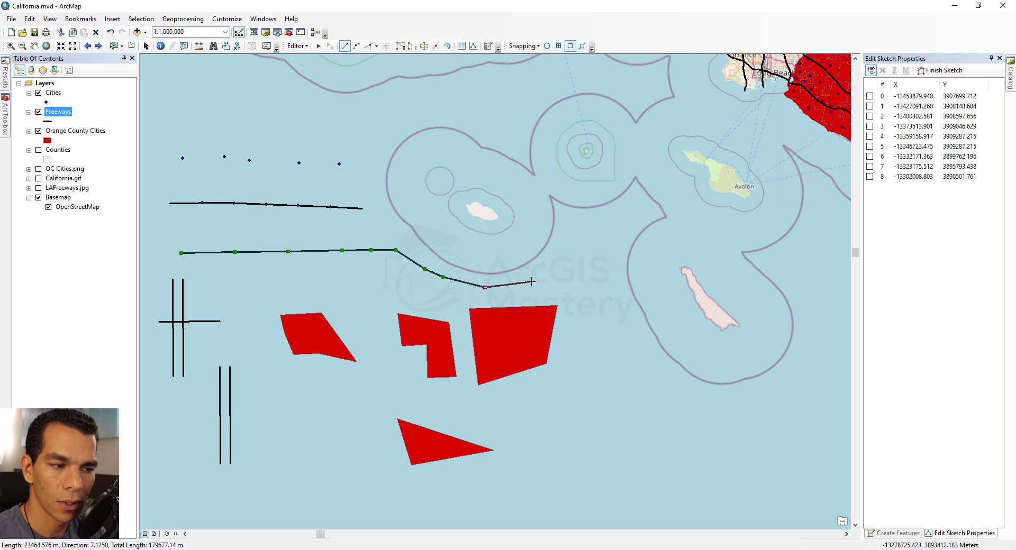
pyautogui.doubleClick(532, 282)
pyautogui.click(319, 46)
# Reshape the westernmost red polygon with proportional stretching by moving its southeast vertex to the southwest, and clear the selection.
pyautogui.doubleClick(318, 336)
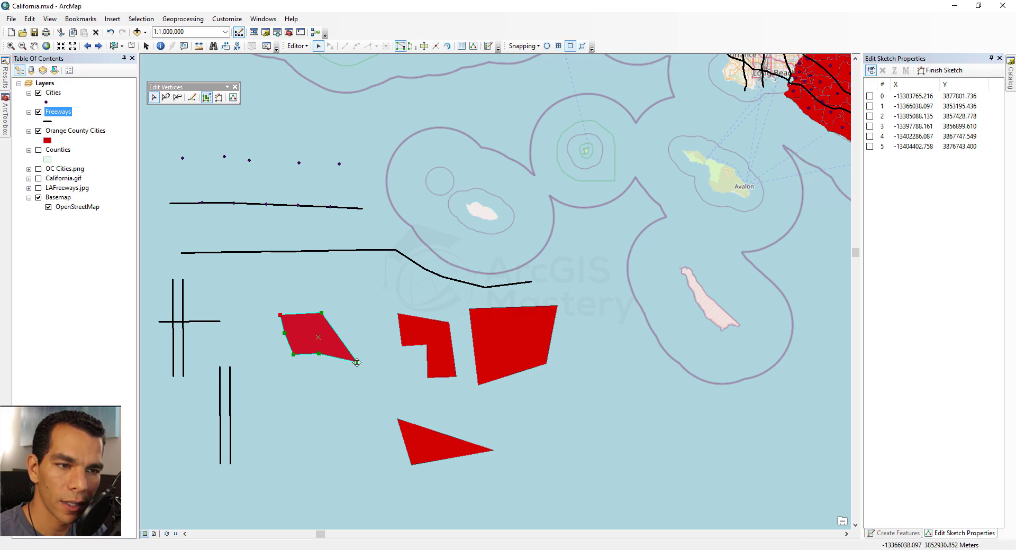
pyautogui.moveTo(357, 362)
pyautogui.mouseDown()
pyautogui.moveTo(370, 297)
pyautogui.moveTo(340, 288)
pyautogui.moveTo(370, 304)
pyautogui.moveTo(361, 357)
pyautogui.moveTo(377, 346)
pyautogui.mouseUp()
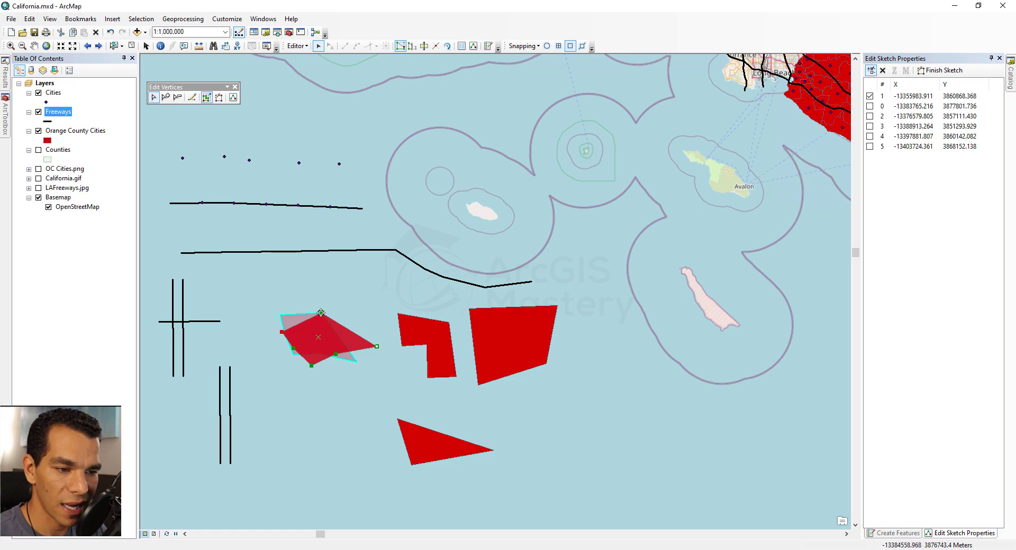
pyautogui.moveTo(377, 346); pyautogui.dragTo(392, 303)
pyautogui.press('Escape')
pyautogui.press('Escape')
pyautogui.click(340, 275)
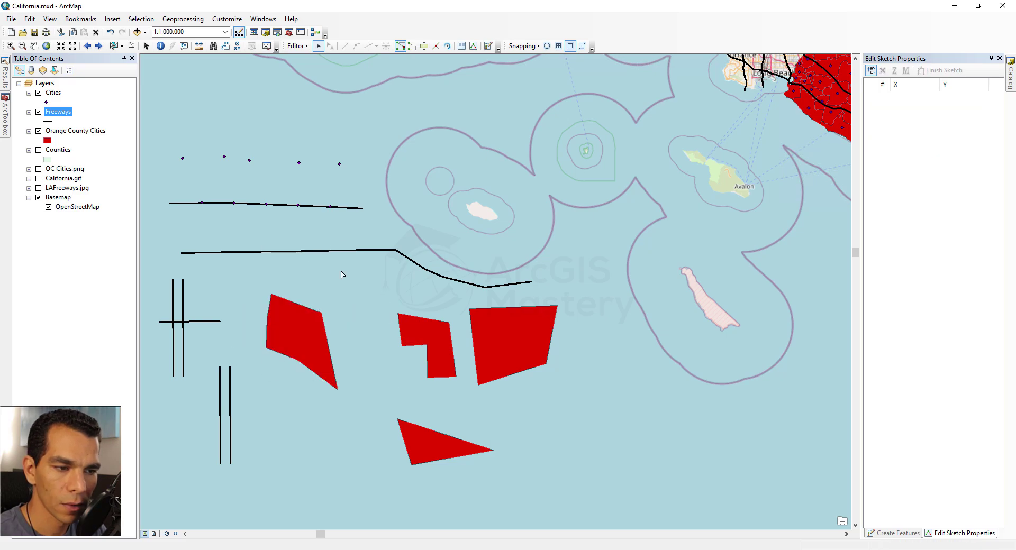
# Open the southern long horizontal line's vertices and stretch it proportionally by moving its west end vertex to the north.
pyautogui.doubleClick(336, 252)
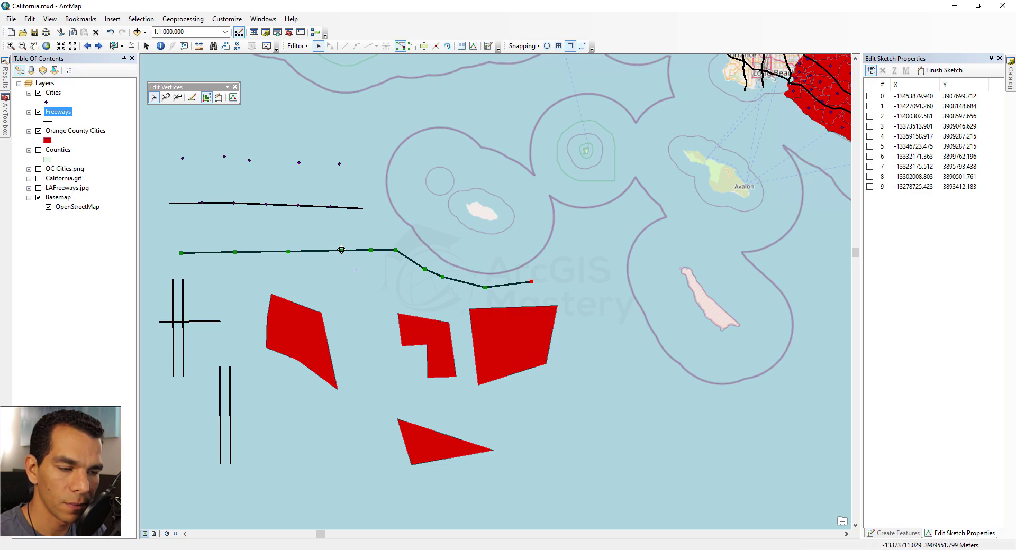
pyautogui.moveTo(342, 249)
pyautogui.mouseDown()
pyautogui.moveTo(345, 230)
pyautogui.moveTo(534, 281)
pyautogui.moveTo(254, 241)
pyautogui.moveTo(186, 256)
pyautogui.moveTo(347, 227)
pyautogui.moveTo(344, 236)
pyautogui.moveTo(265, 181)
pyautogui.moveTo(339, 236)
pyautogui.moveTo(341, 172)
pyautogui.moveTo(262, 236)
pyautogui.moveTo(372, 230)
pyautogui.moveTo(341, 222)
pyautogui.moveTo(343, 249)
pyautogui.mouseUp()
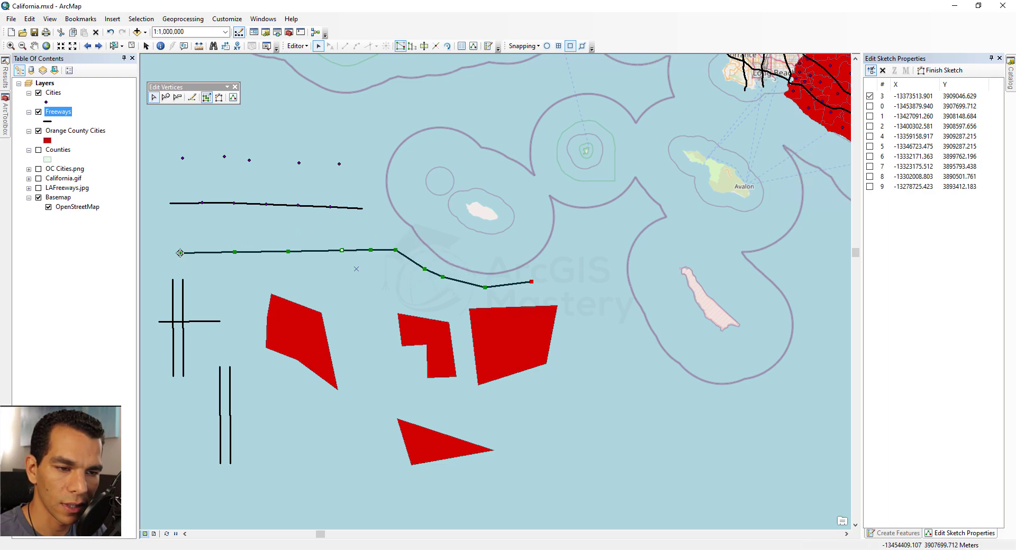
pyautogui.moveTo(180, 253); pyautogui.dragTo(184, 231)
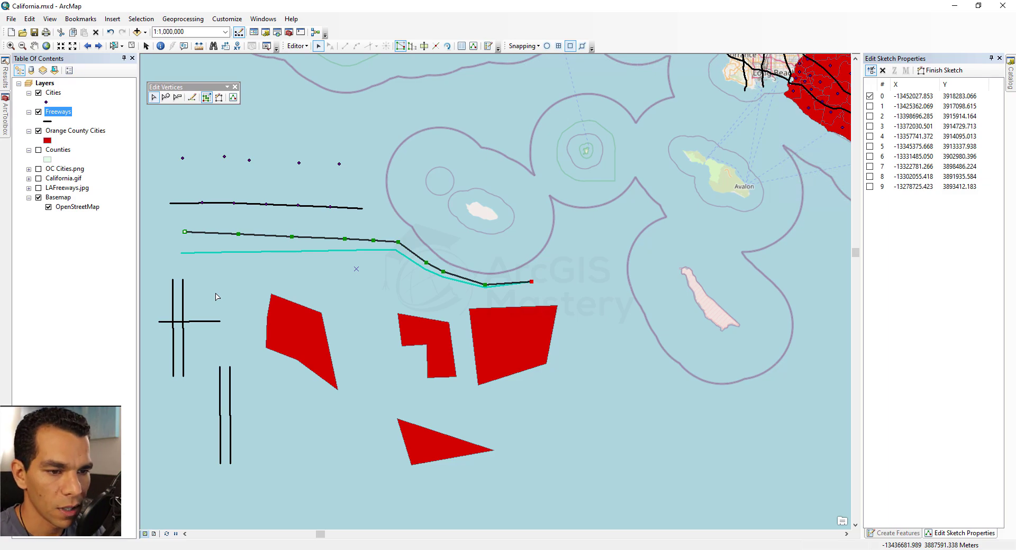
# Enlarge the westernmost red polygon by moving its northeast vertex to the northeast and its northwest vertex to the north, and finish the sketch.
pyautogui.doubleClick(294, 338)
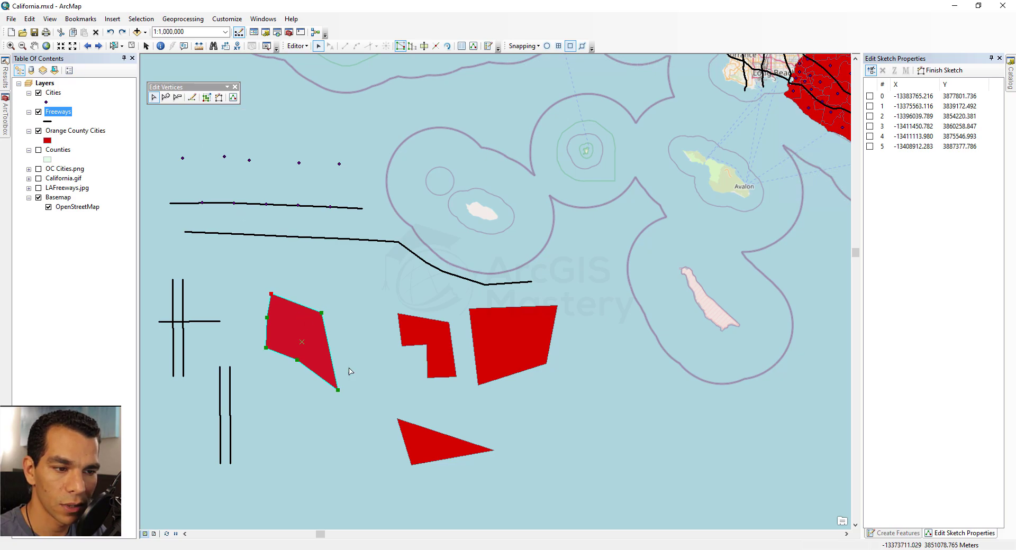
pyautogui.moveTo(321, 313); pyautogui.dragTo(348, 291)
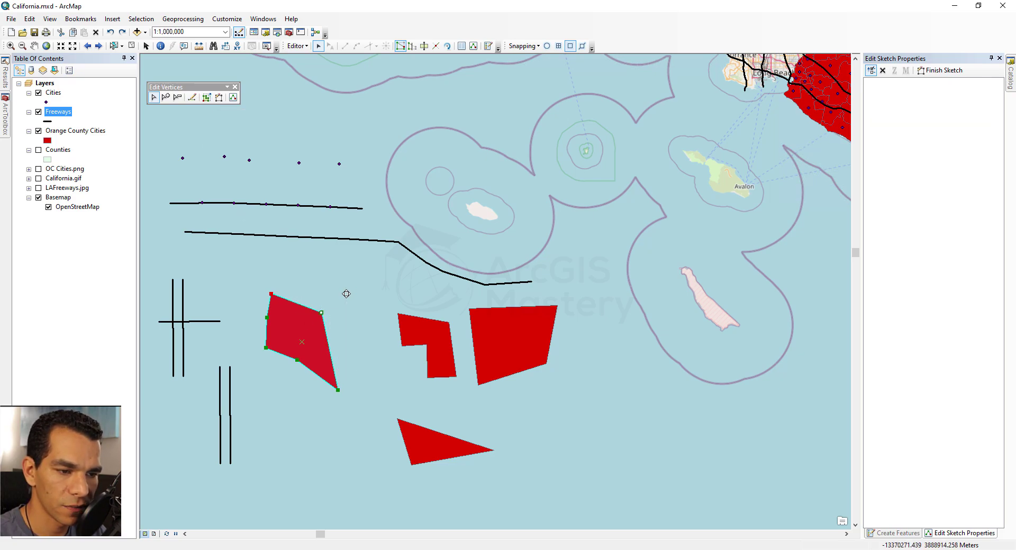
pyautogui.moveTo(272, 294); pyautogui.dragTo(263, 268)
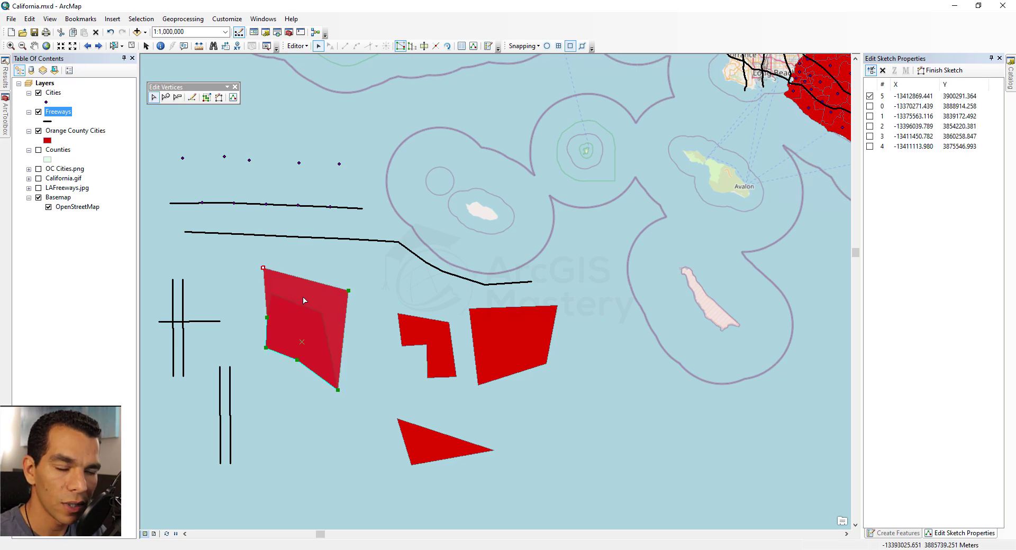
pyautogui.click(218, 98)
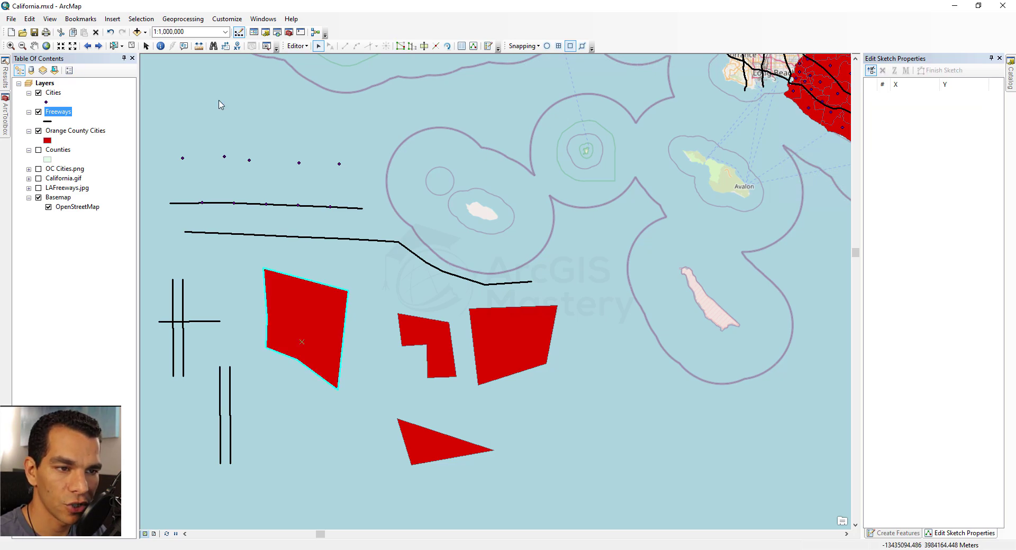
# Reopen the westernmost red polygon's vertices and insert a vertex near the middle of its north edge.
pyautogui.doubleClick(302, 307)
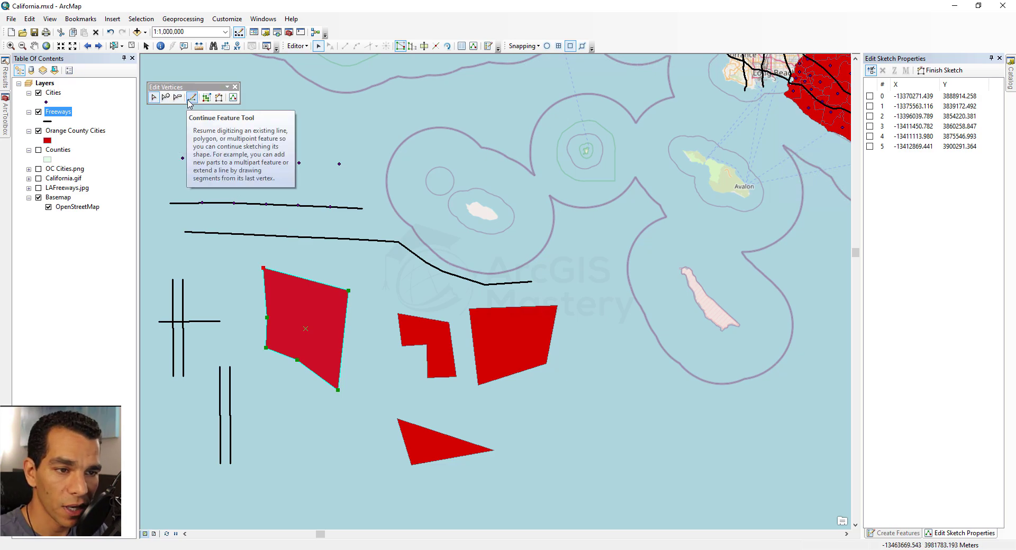
pyautogui.click(306, 309)
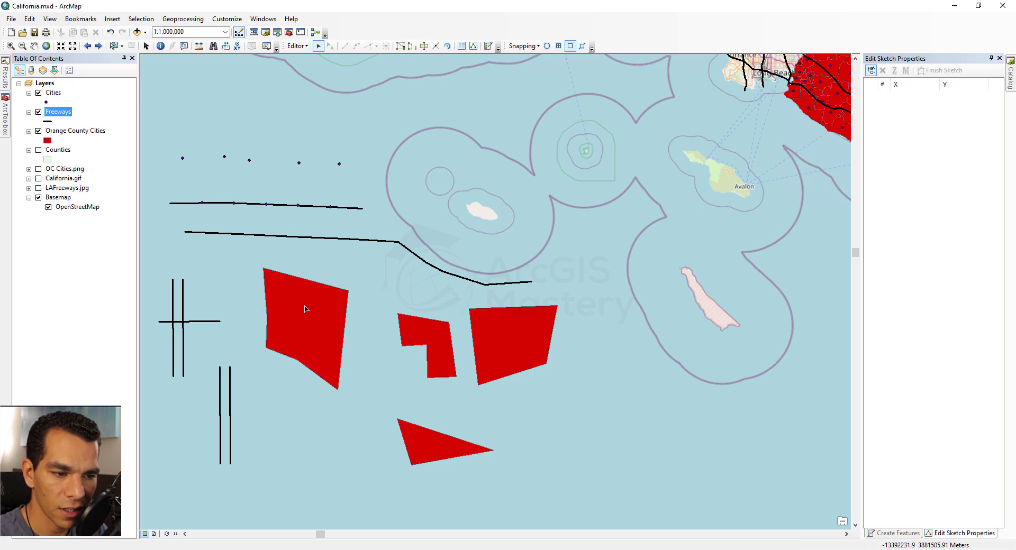
pyautogui.doubleClick(306, 309)
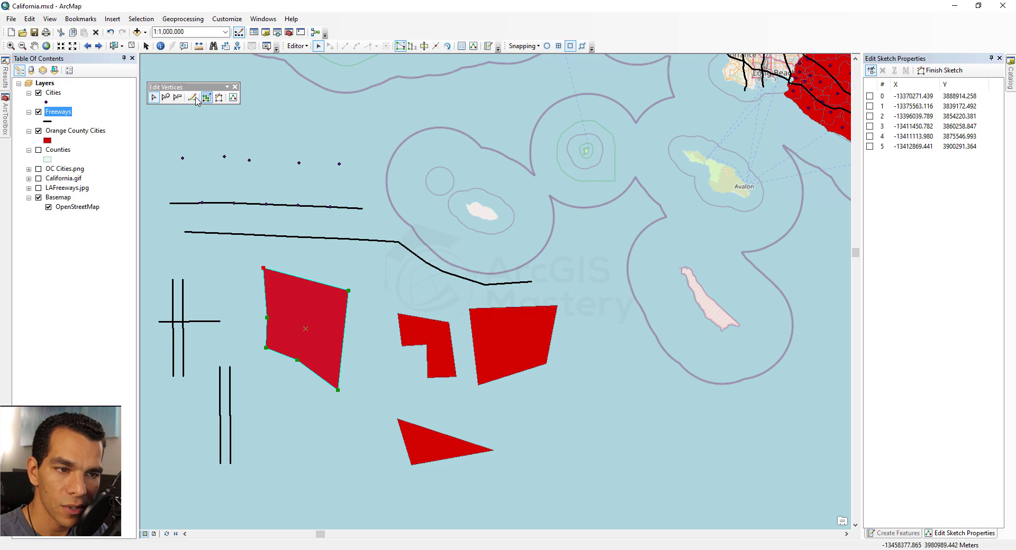
pyautogui.rightClick(304, 282)
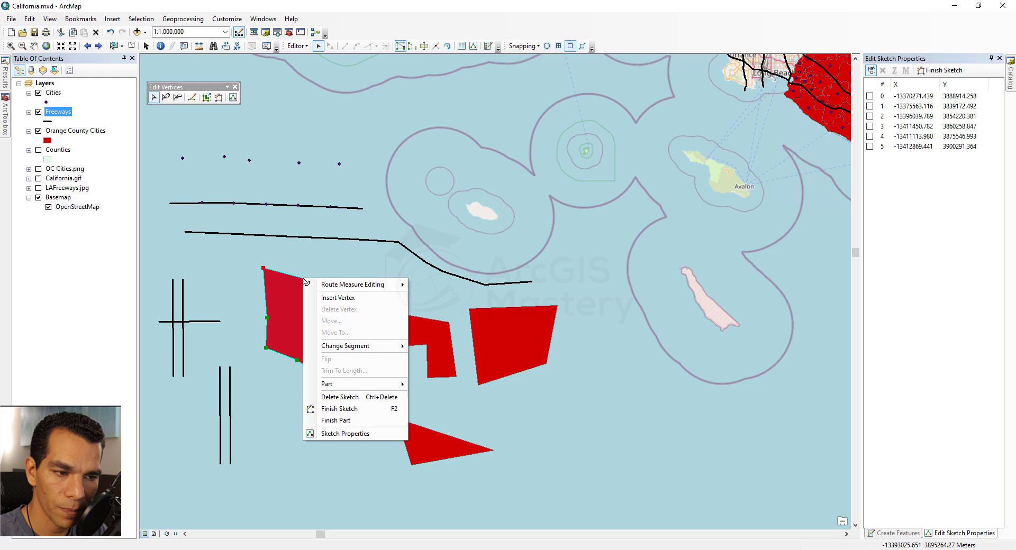
pyautogui.click(330, 298)
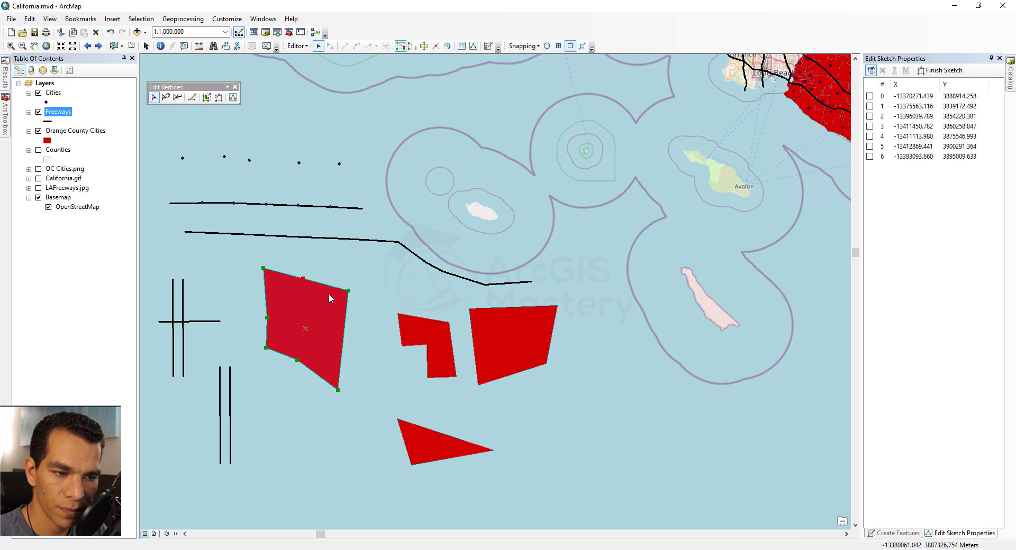
# Replace the middle vertex on the polygon's west edge with a new one slightly farther north, and move it outward to the west.
pyautogui.rightClick(267, 318)
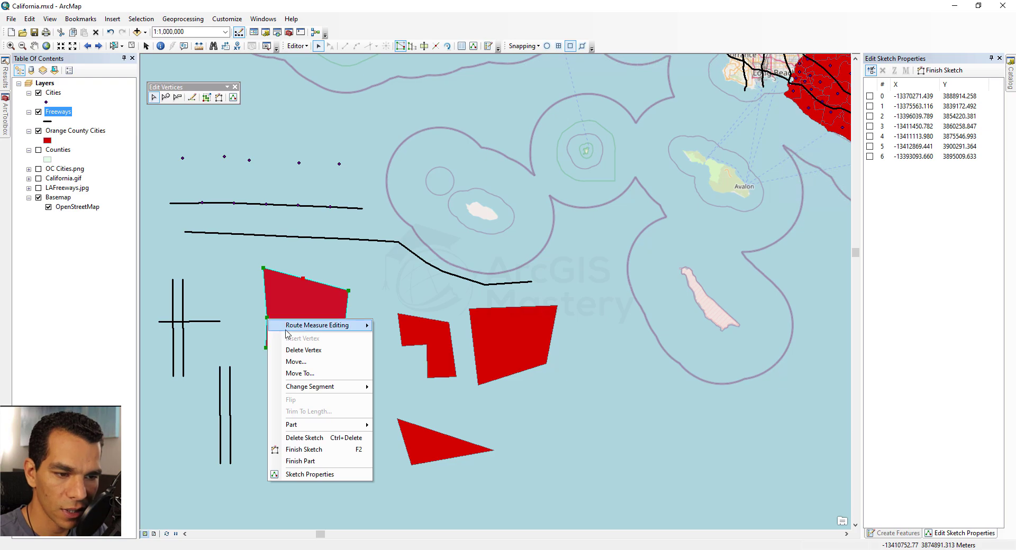
pyautogui.click(305, 350)
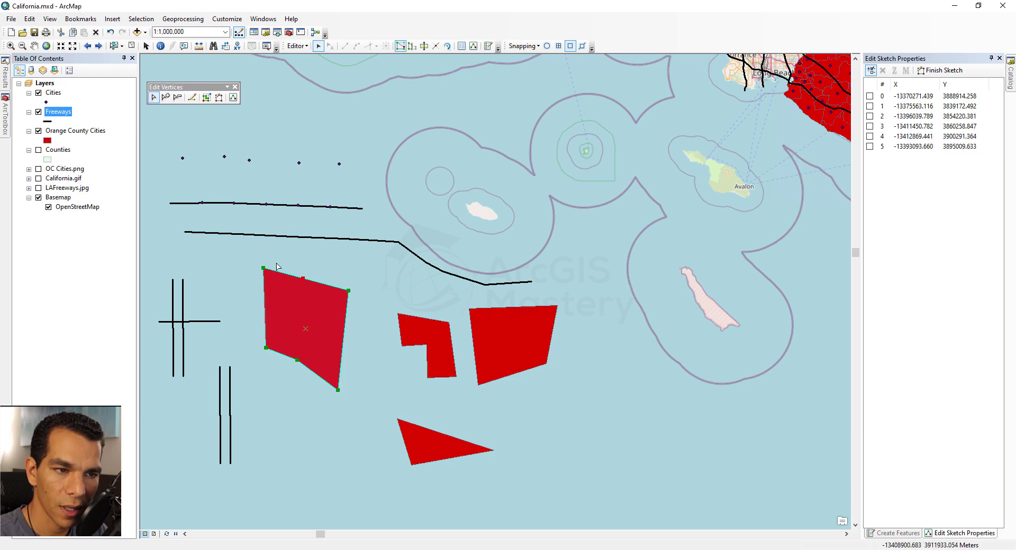
pyautogui.rightClick(267, 306)
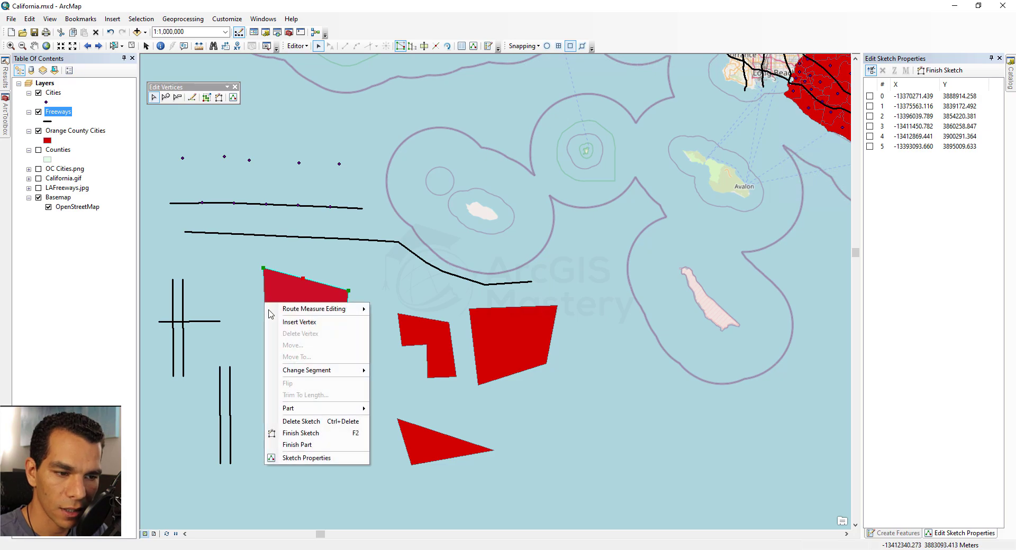
pyautogui.click(291, 324)
pyautogui.moveTo(266, 307); pyautogui.dragTo(241, 309)
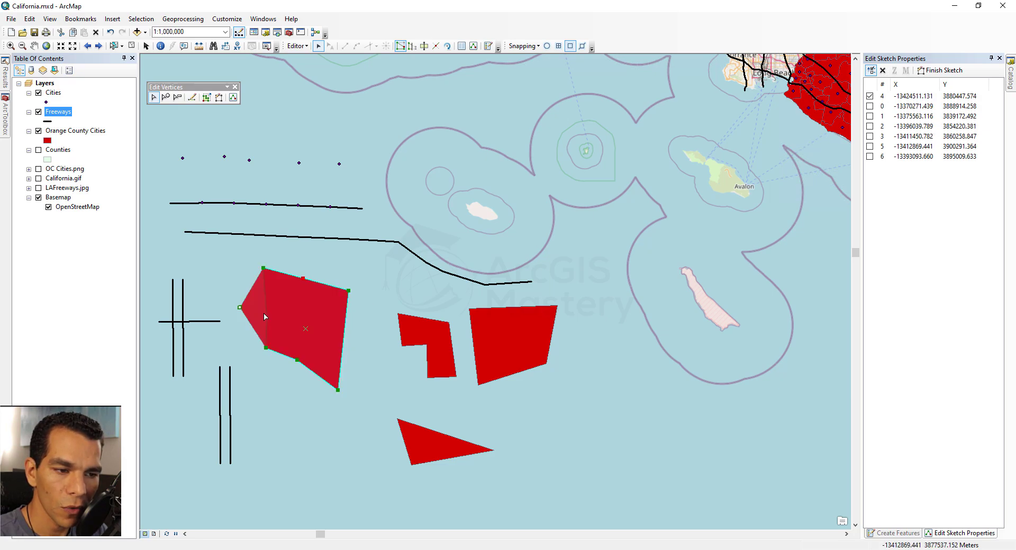
# Review the sketch commands available for the polygon's north edge vertex, including Finish Part, and finish the sketch.
pyautogui.rightClick(302, 279)
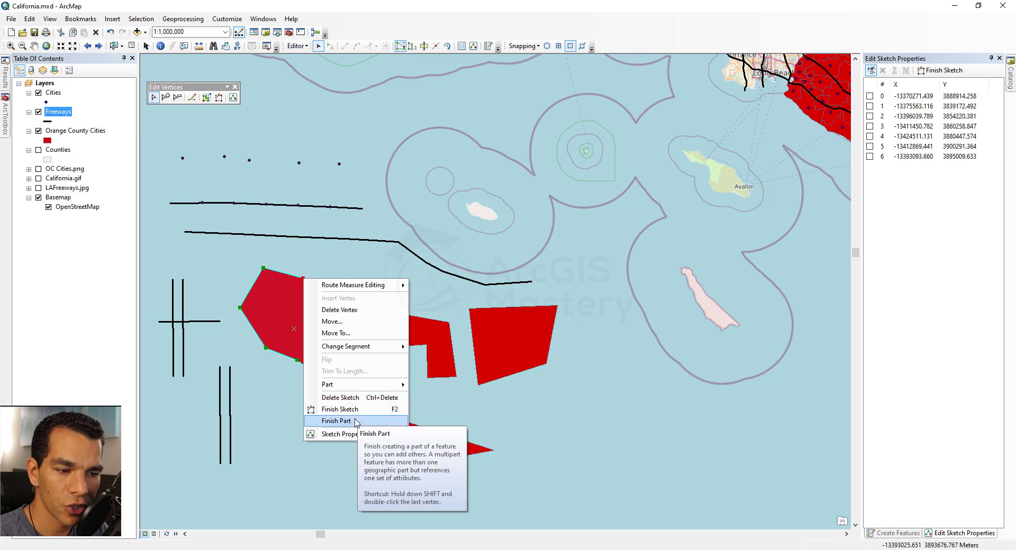
pyautogui.moveTo(364, 389)
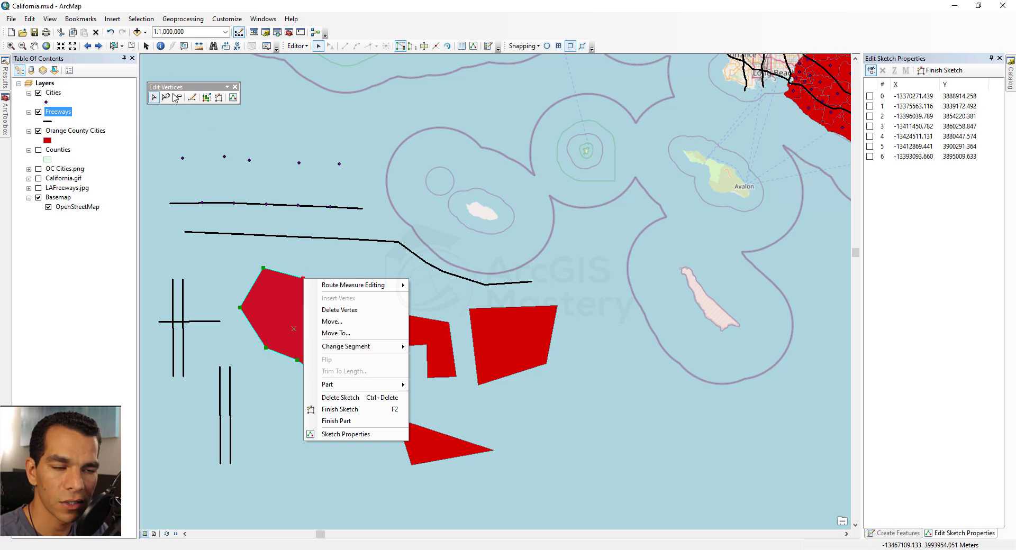
pyautogui.click(306, 271)
pyautogui.press('F2')
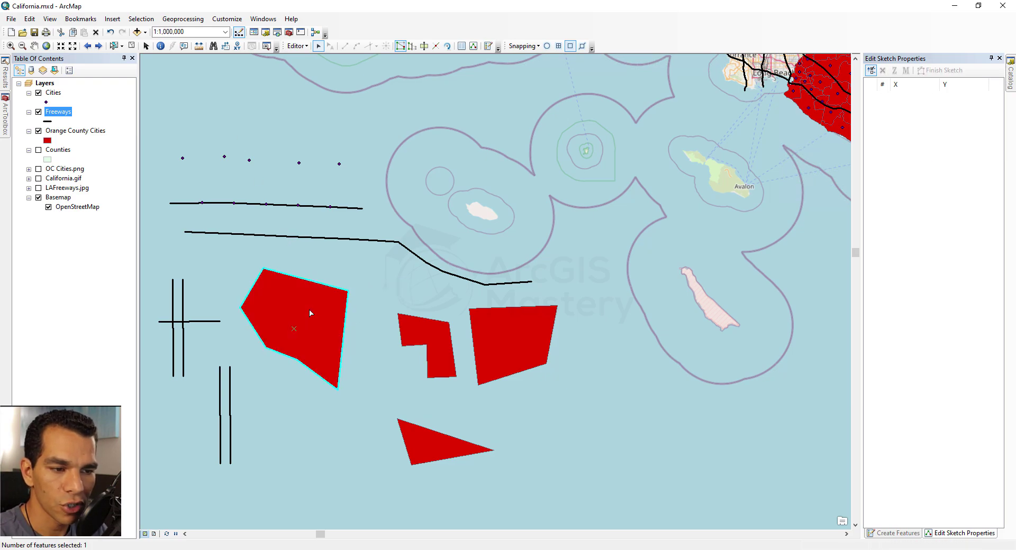
# Reopen the reshaped polygon's vertices for editing, review the north edge vertex's sketch commands, and close the Edit Vertices toolbar.
pyautogui.click(296, 46)
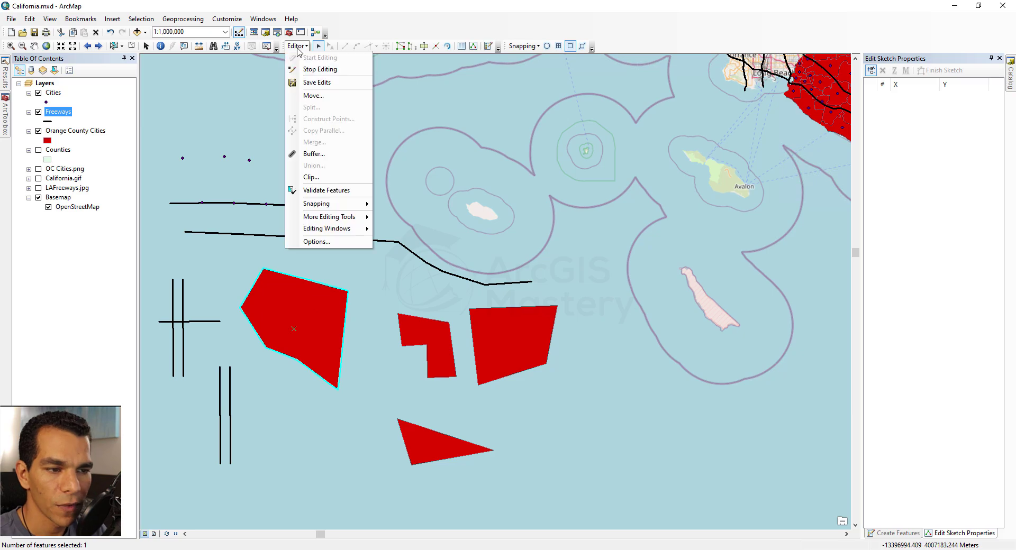
pyautogui.click(303, 290)
pyautogui.doubleClick(302, 289)
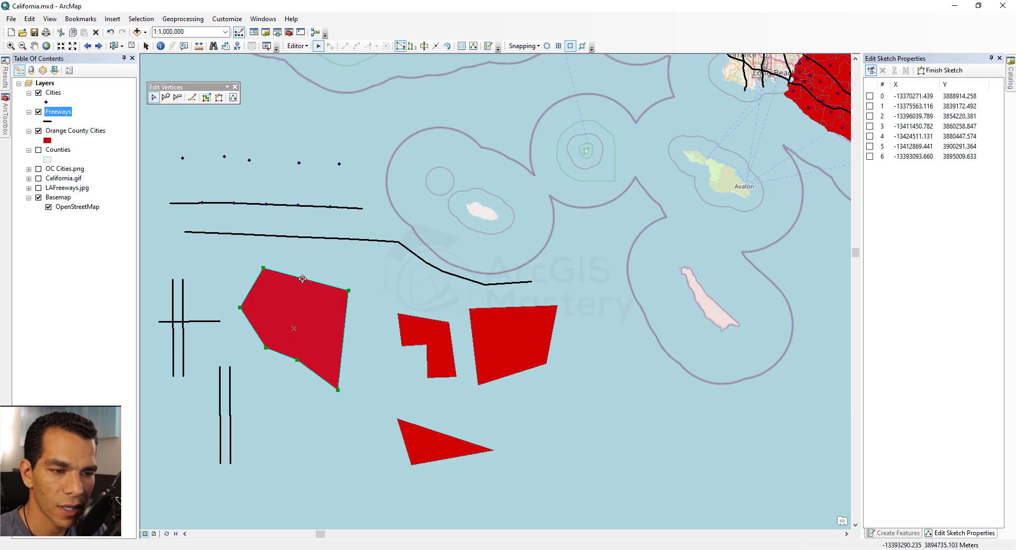
pyautogui.rightClick(302, 278)
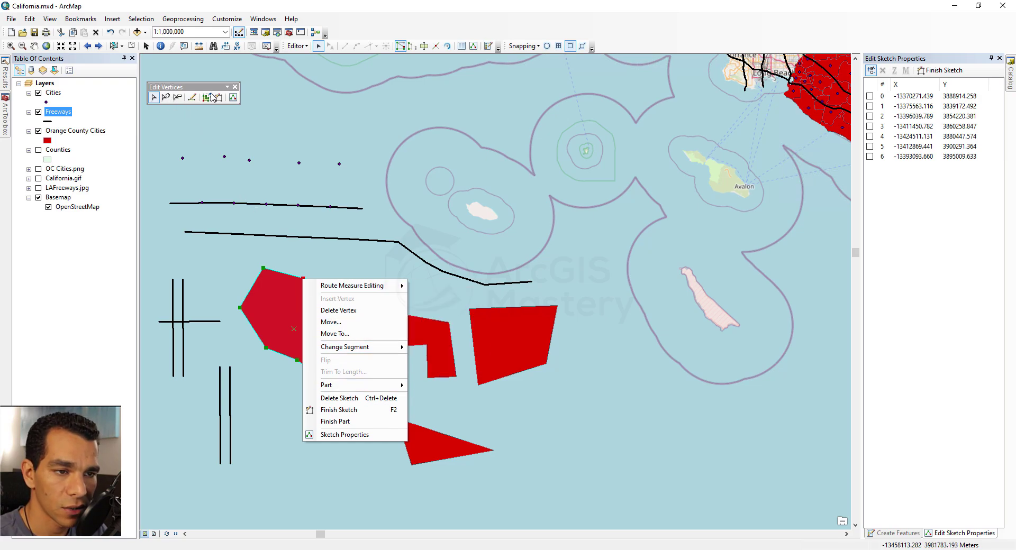
pyautogui.click(235, 88)
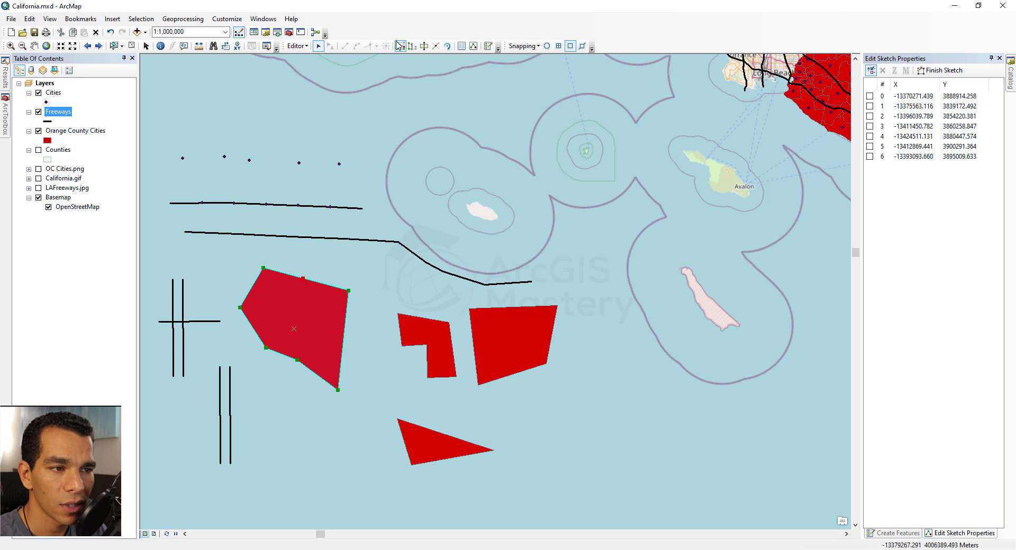